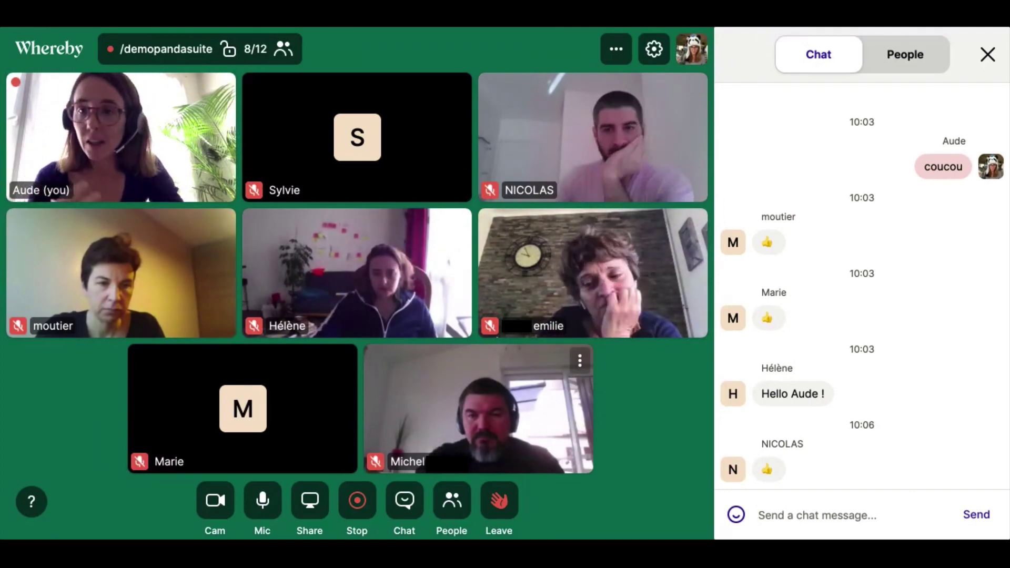
Step: Start sharing the screen with the meeting participants
{"action": "left_click", "coordinate": [314, 505]}
{"action": "left_click", "coordinate": [314, 505]}
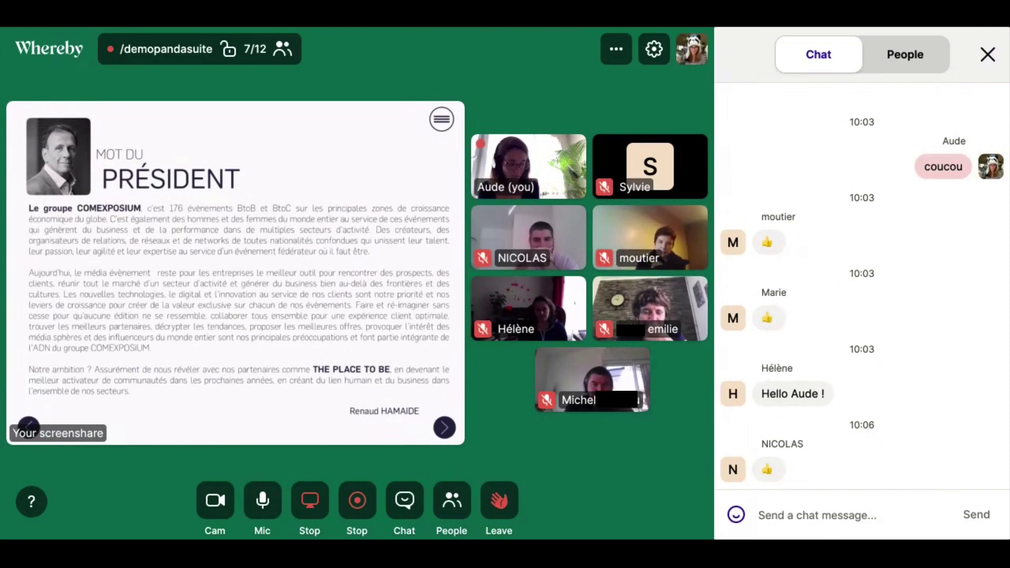
Step: Page through the COMEXPOSIUM brochure from the president's message through the group and missions pages to the Corporate Social Responsibility page
{"action": "key", "text": "Right"}
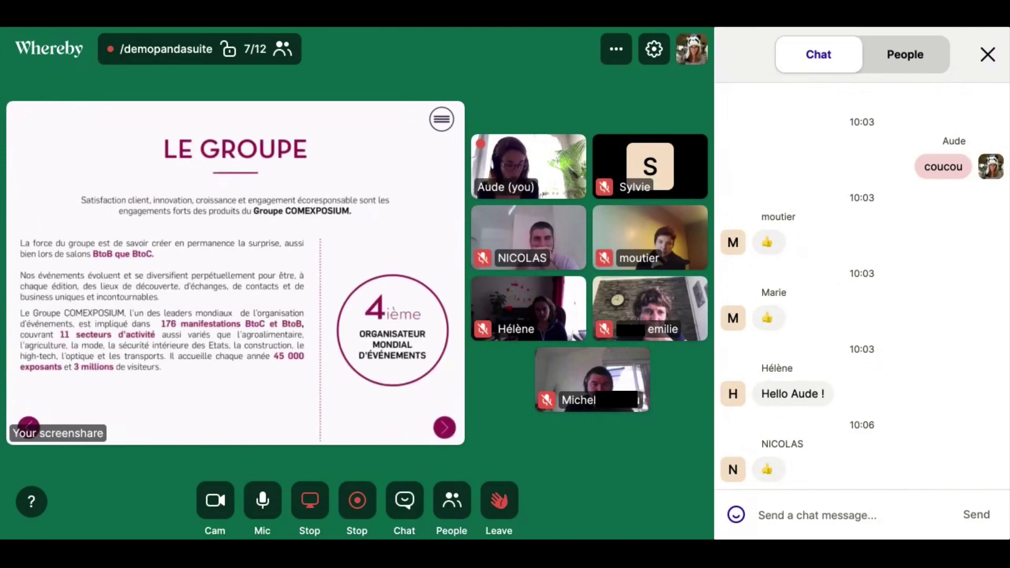
{"action": "key", "text": "Right"}
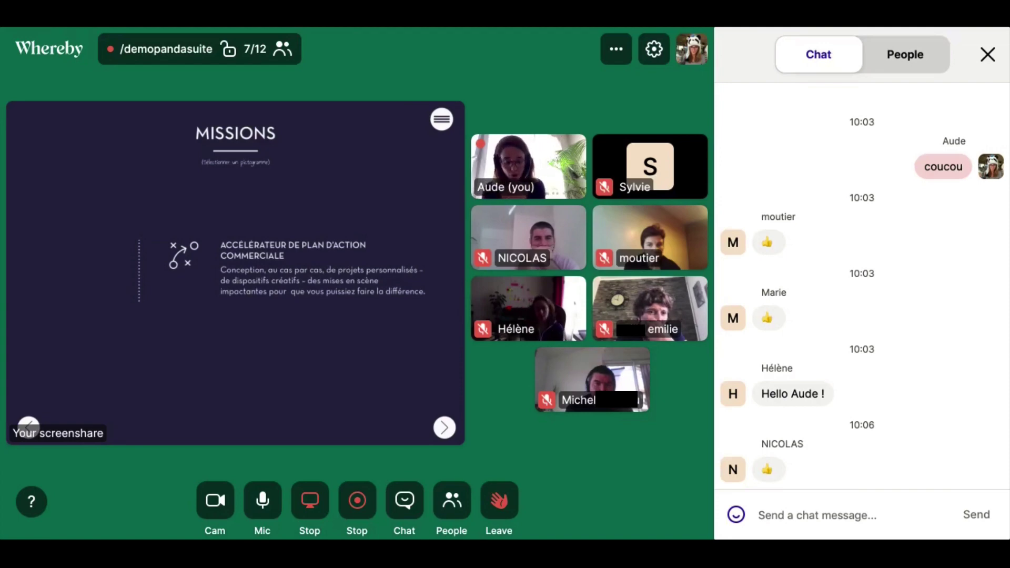
{"action": "key", "text": "Right"}
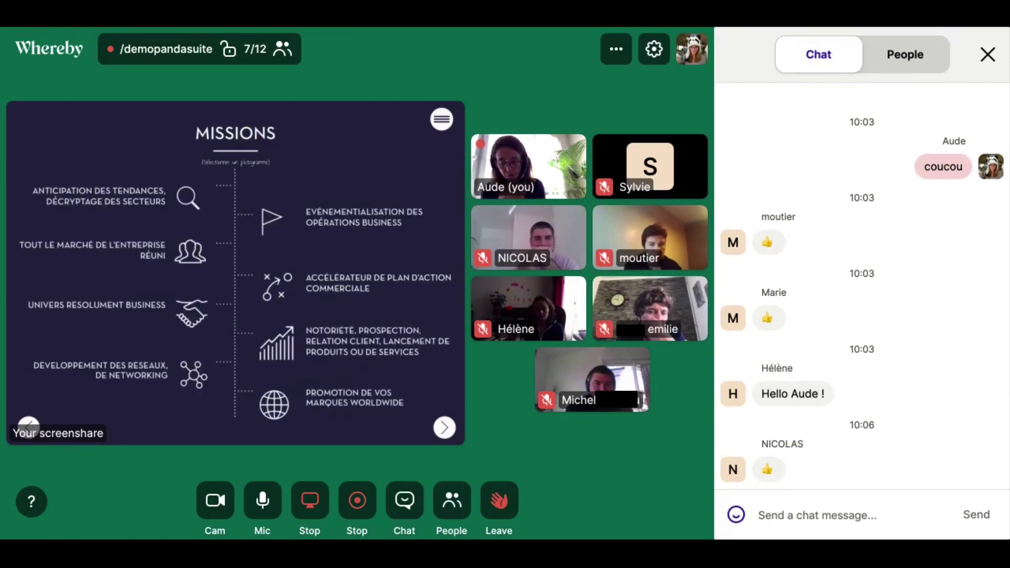
{"action": "key", "text": "Right"}
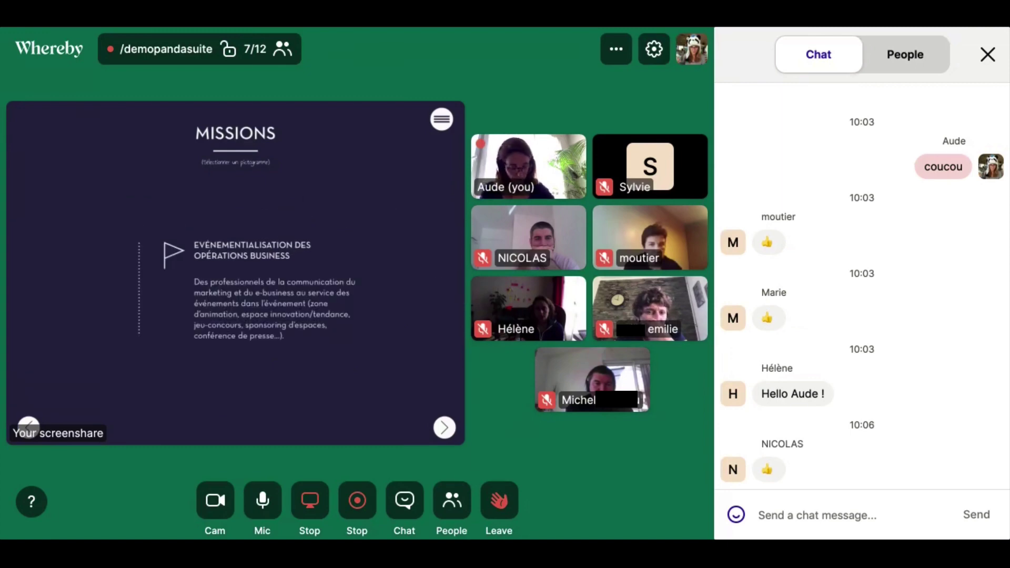
{"action": "key", "text": "Right"}
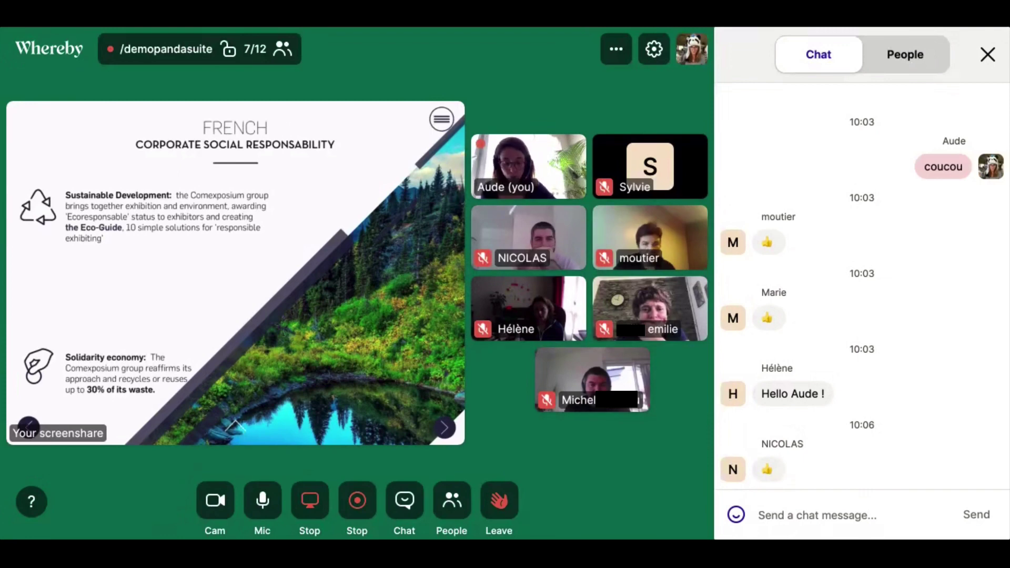
{"action": "scroll", "coordinate": [236, 425], "scroll_direction": "down", "scroll_amount": 5}
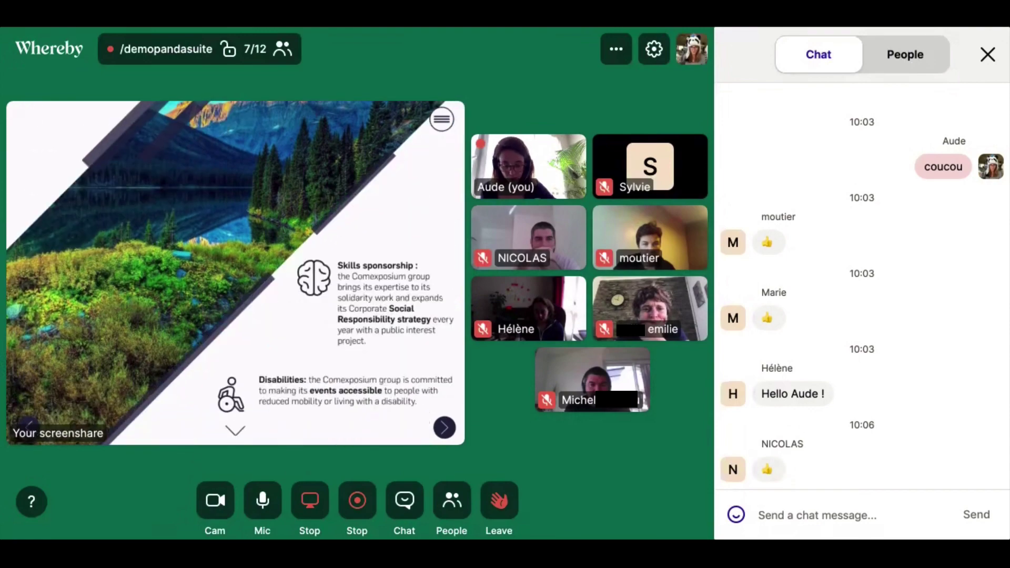
{"action": "scroll", "coordinate": [235, 273], "scroll_direction": "up", "scroll_amount": 5}
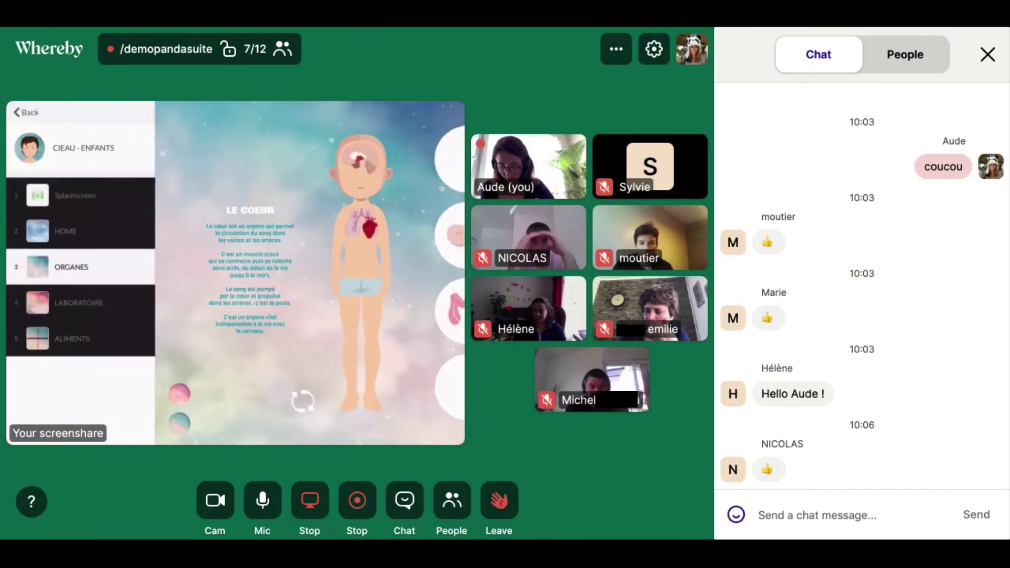
Step: Search the PandaSuite project library and open the Tempus project
{"action": "scroll", "coordinate": [235, 300], "scroll_direction": "down", "scroll_amount": 1}
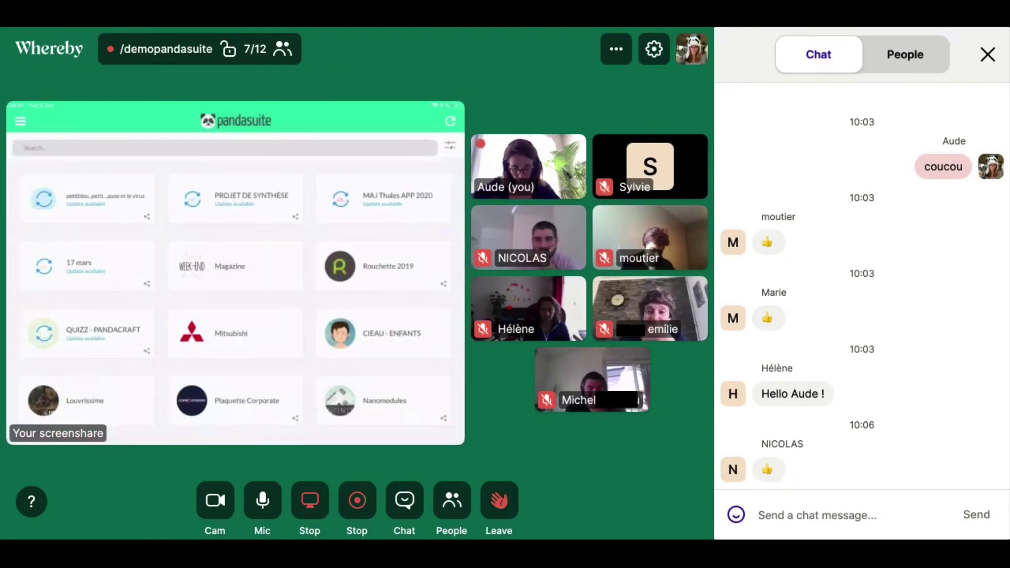
{"action": "left_click", "coordinate": [225, 147]}
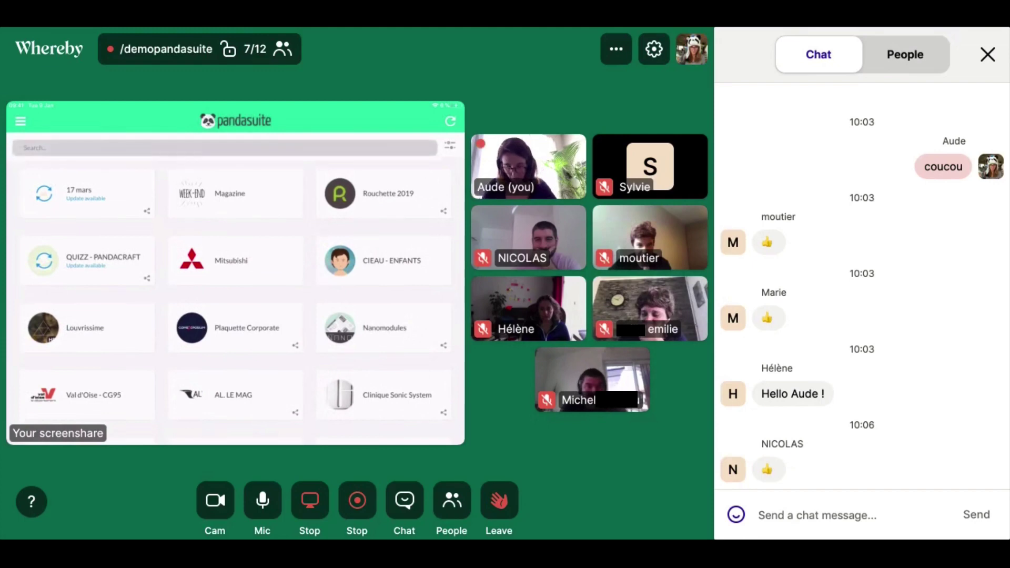
{"action": "type", "text": "O"}
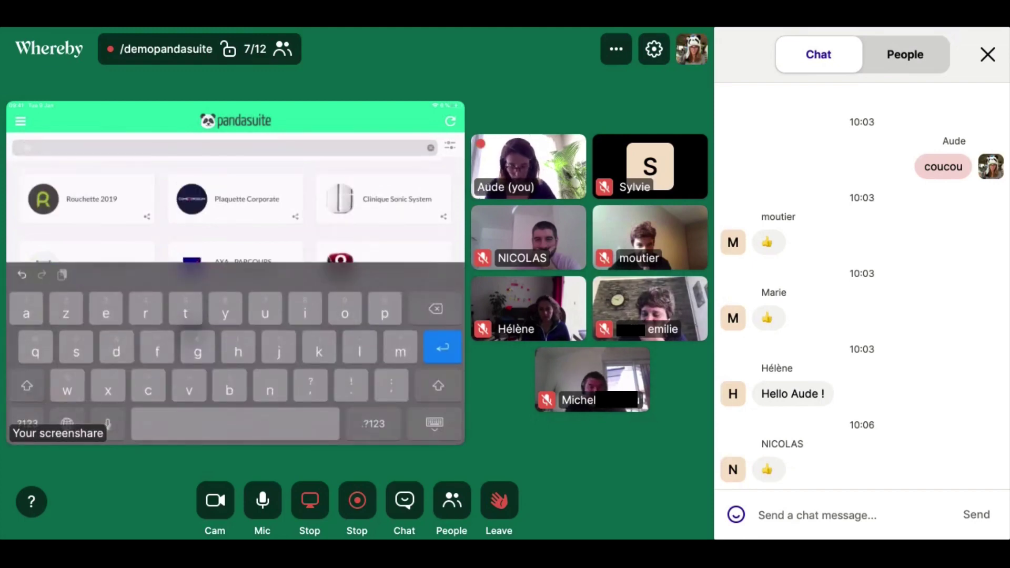
{"action": "left_click", "coordinate": [434, 423]}
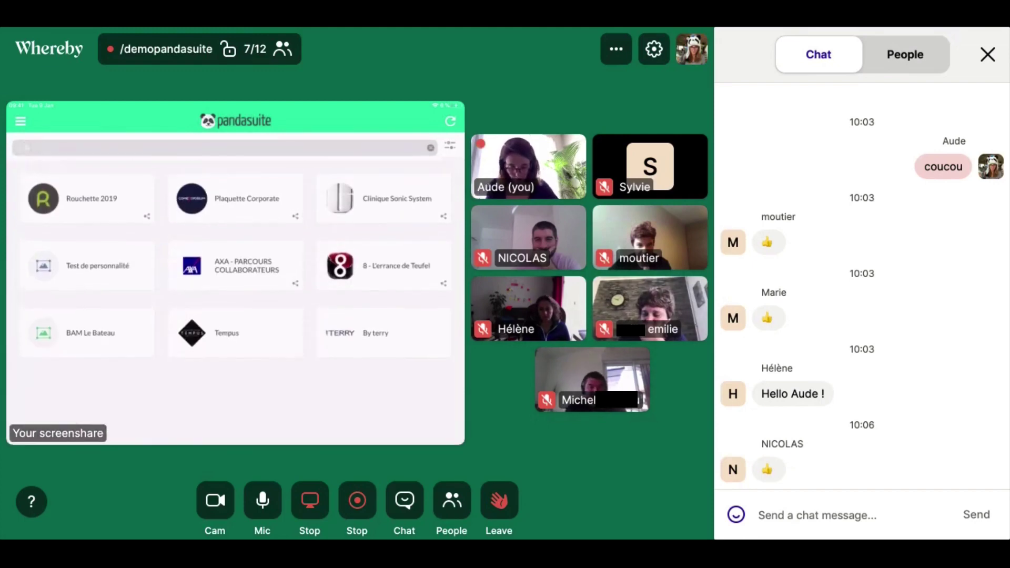
{"action": "left_click", "coordinate": [192, 333]}
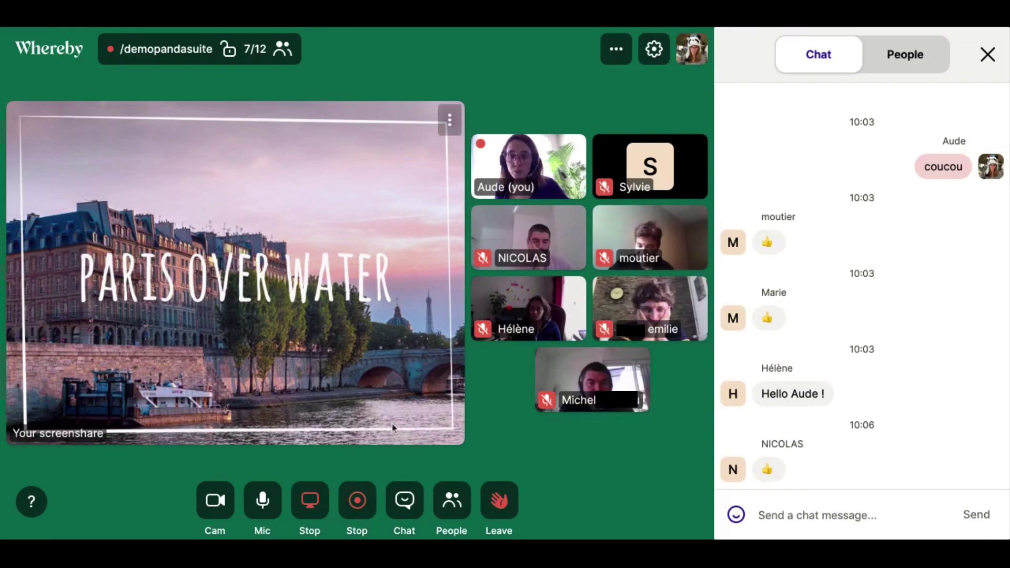
Step: Stop the current presentation share and share the screen with the web browser instead
{"action": "left_click", "coordinate": [310, 520]}
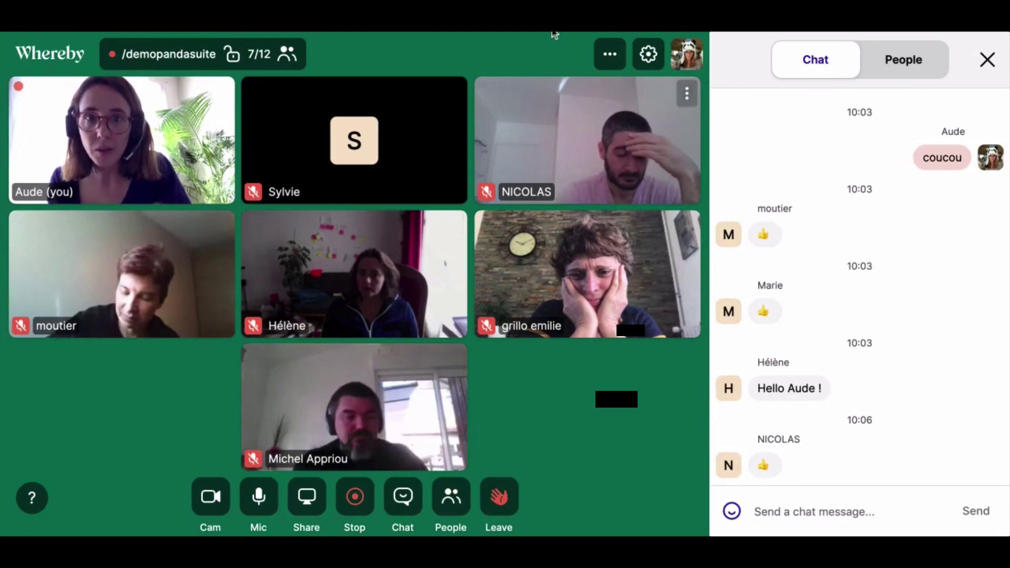
{"action": "left_click", "coordinate": [315, 505]}
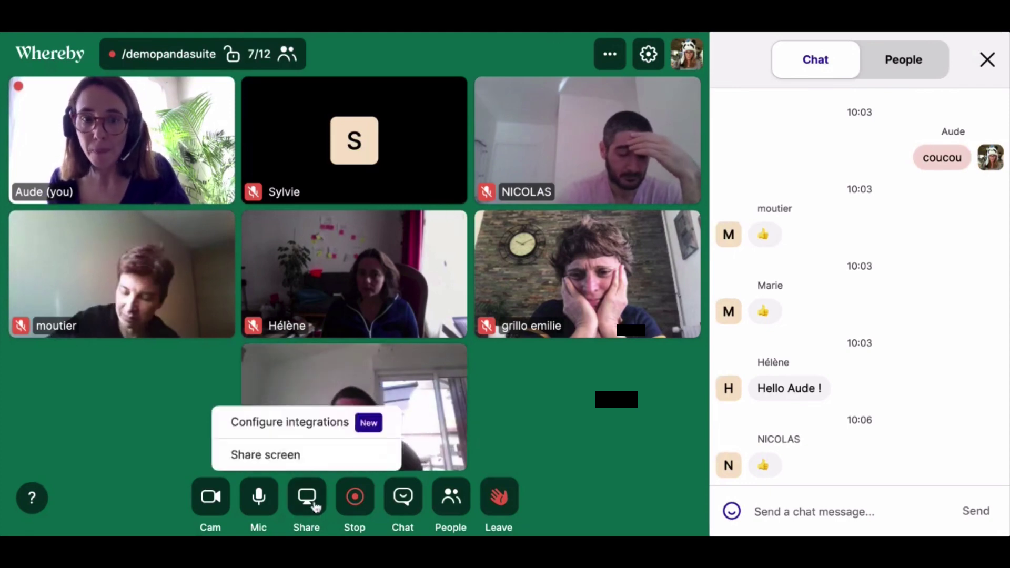
{"action": "left_click", "coordinate": [315, 506]}
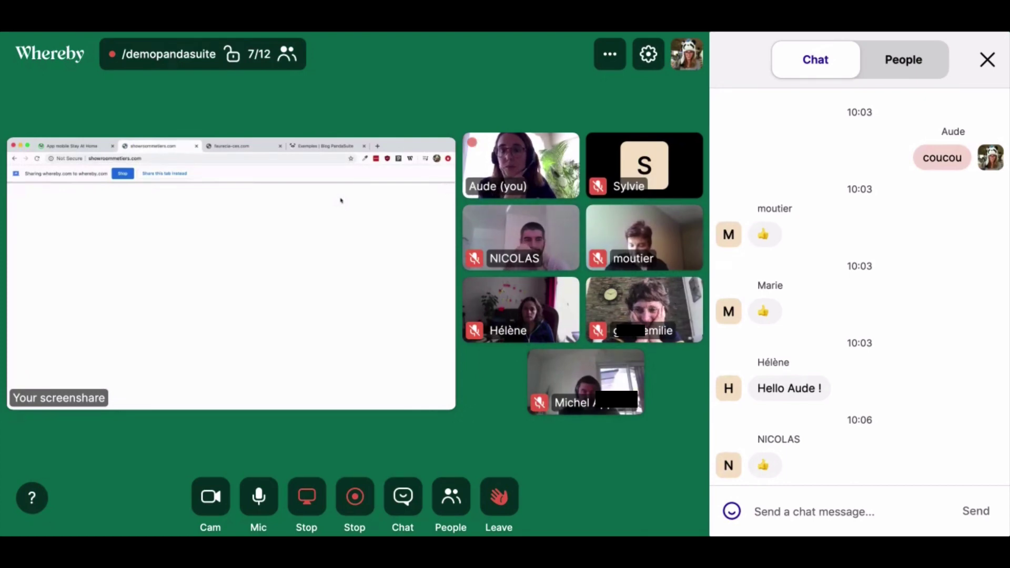
Step: View the faurecia-ces.com site, return to showroommetiers.com and reload that page
{"action": "left_click", "coordinate": [253, 148]}
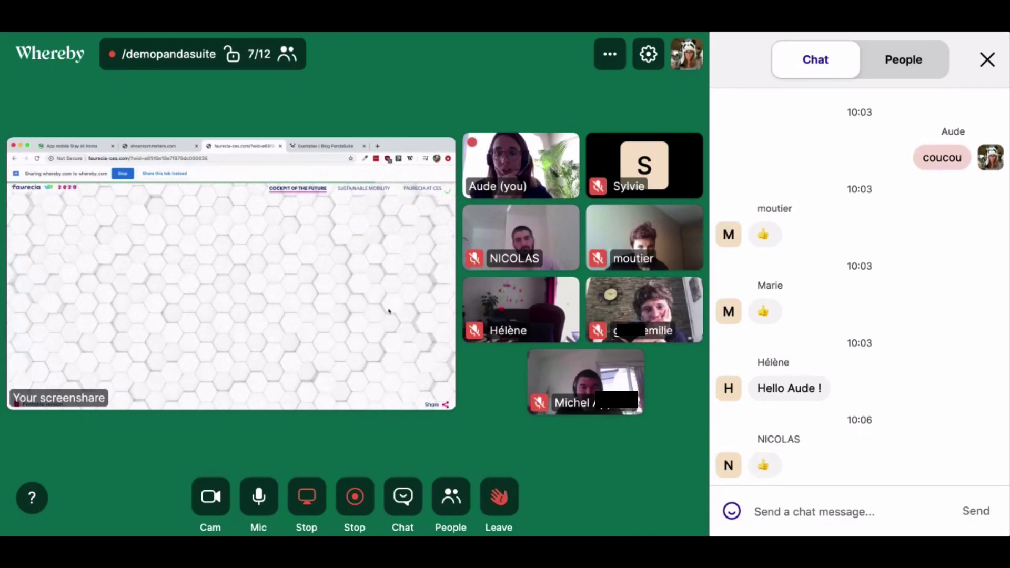
{"action": "left_click", "coordinate": [161, 147]}
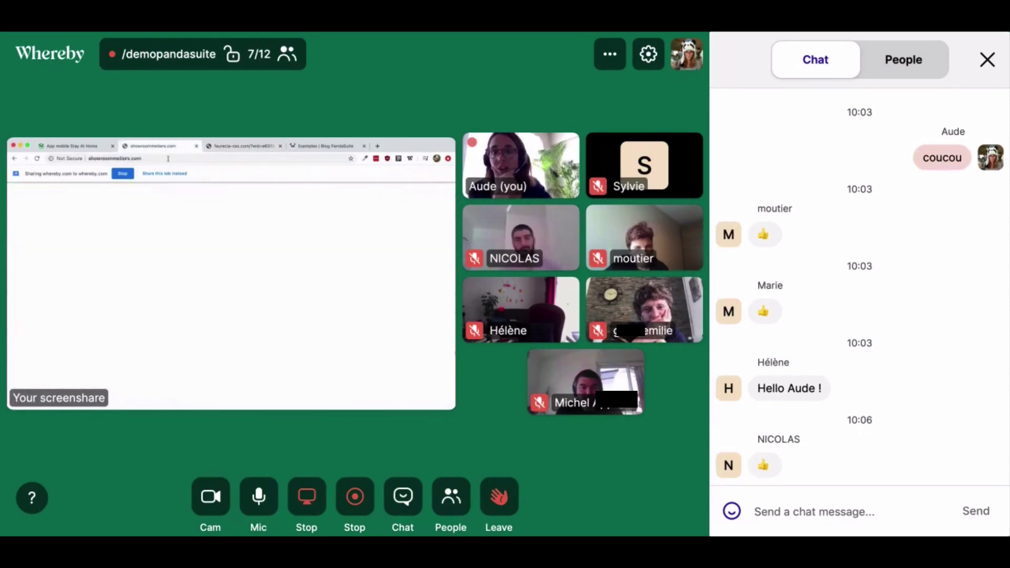
{"action": "left_click", "coordinate": [168, 158]}
{"action": "key", "text": "Return"}
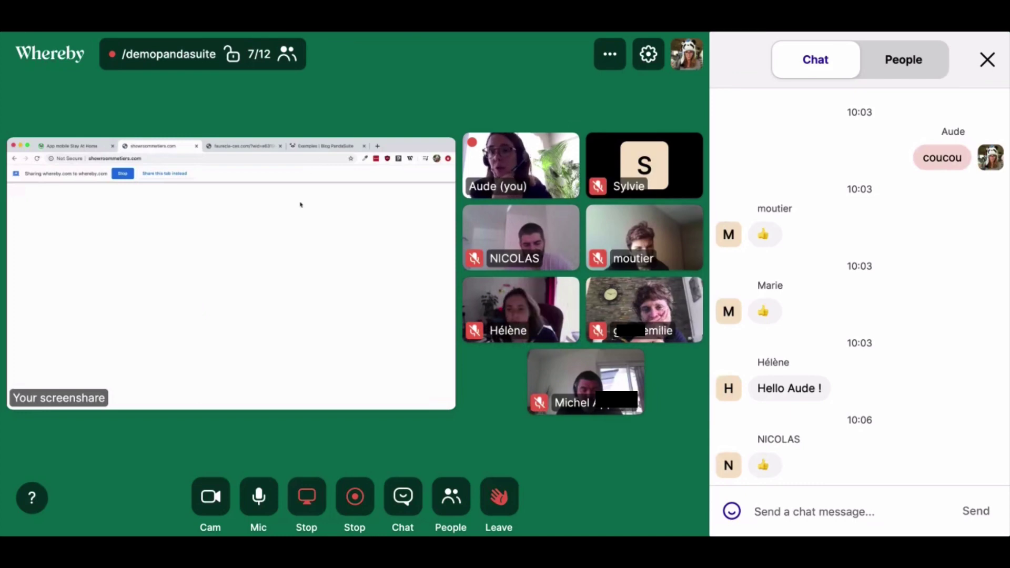
Step: Copy the address of the PandaSuite blog's Exemples page and send it in the meeting chat
{"action": "left_click", "coordinate": [316, 147]}
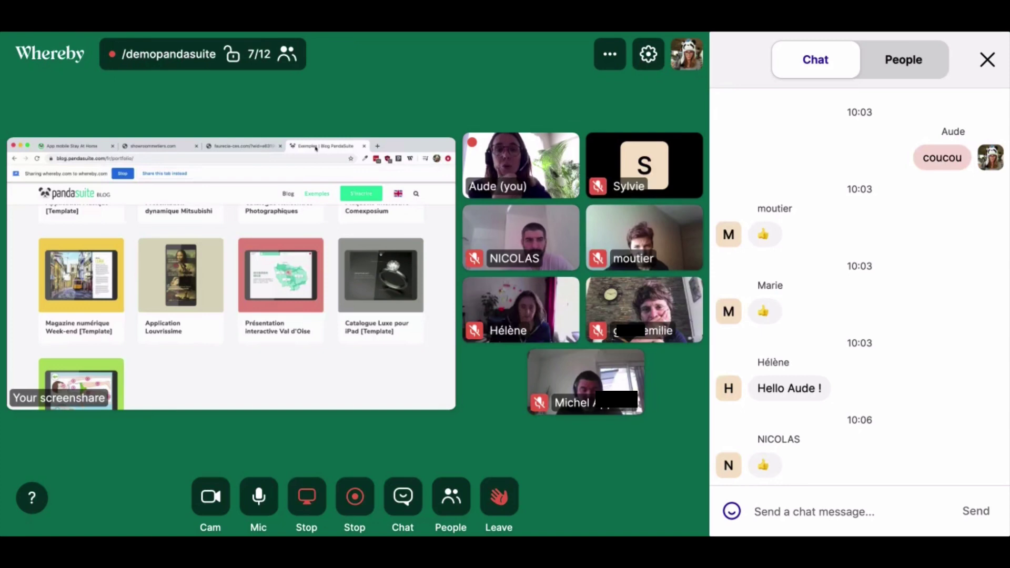
{"action": "left_click", "coordinate": [217, 283]}
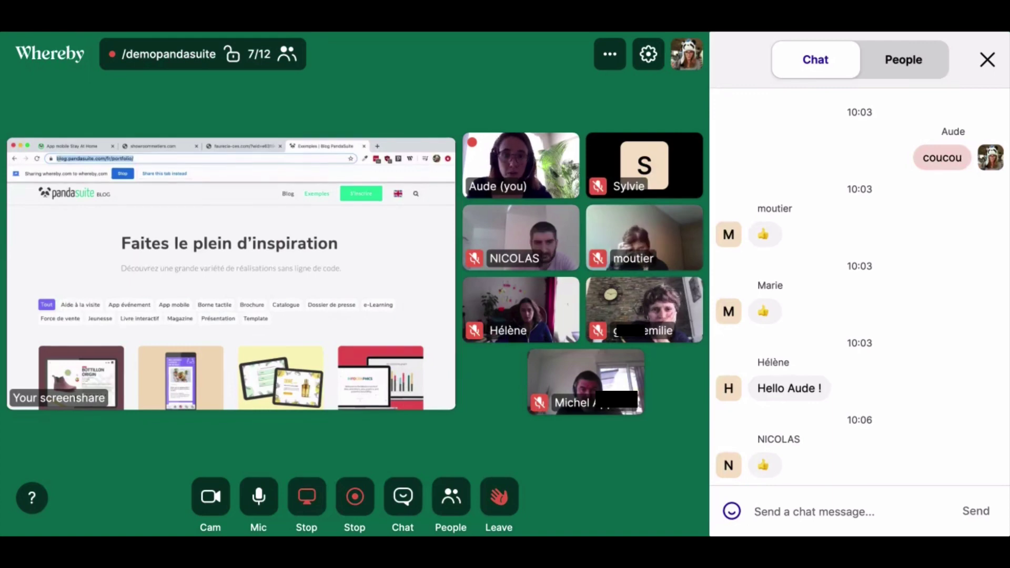
{"action": "left_click", "coordinate": [819, 517]}
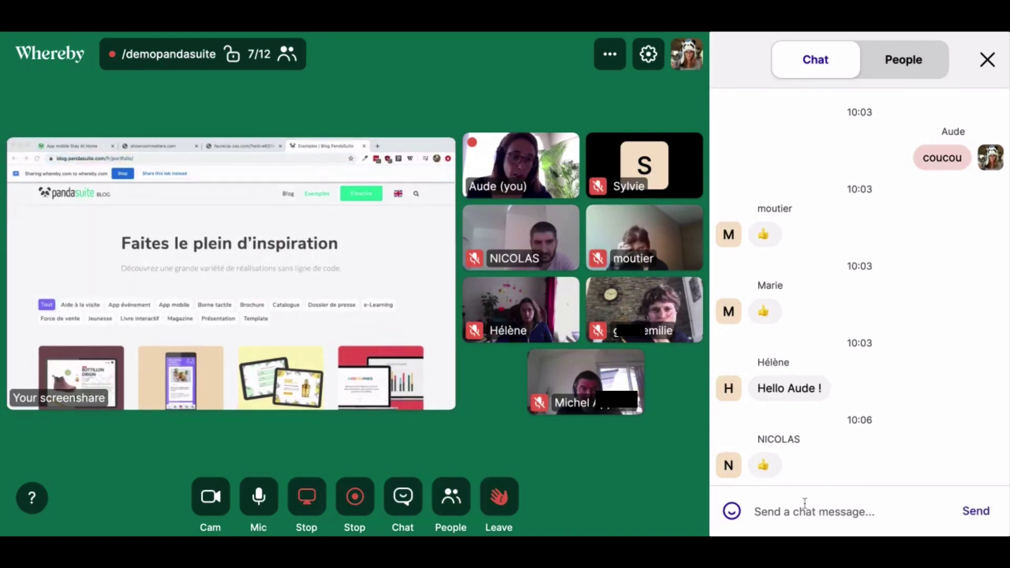
{"action": "key", "text": "ctrl+v"}
{"action": "key", "text": "Return"}
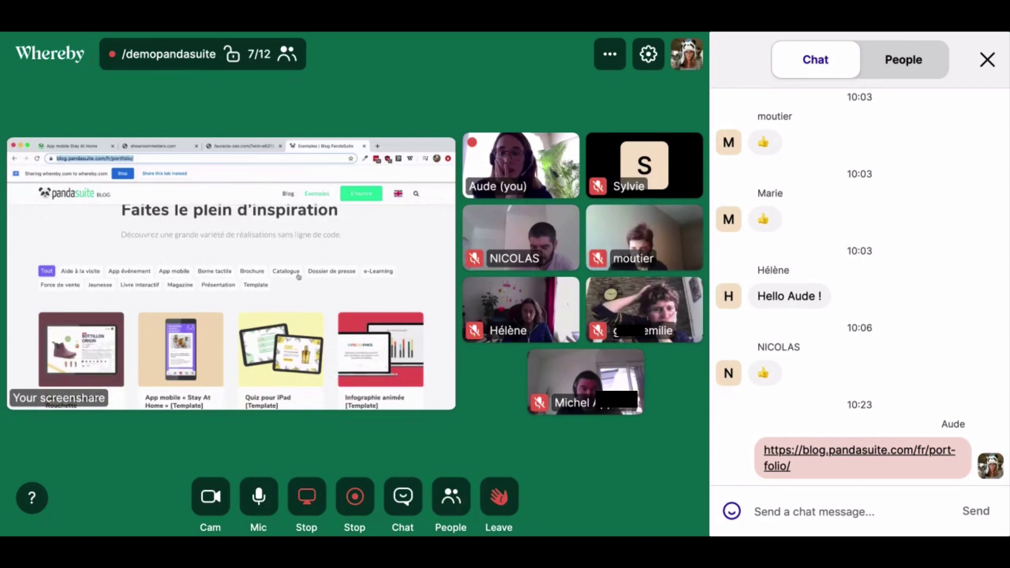
Step: Look through the gallery of all project examples on the PandaSuite portfolio page
{"action": "scroll", "coordinate": [299, 277], "scroll_direction": "down", "scroll_amount": 2}
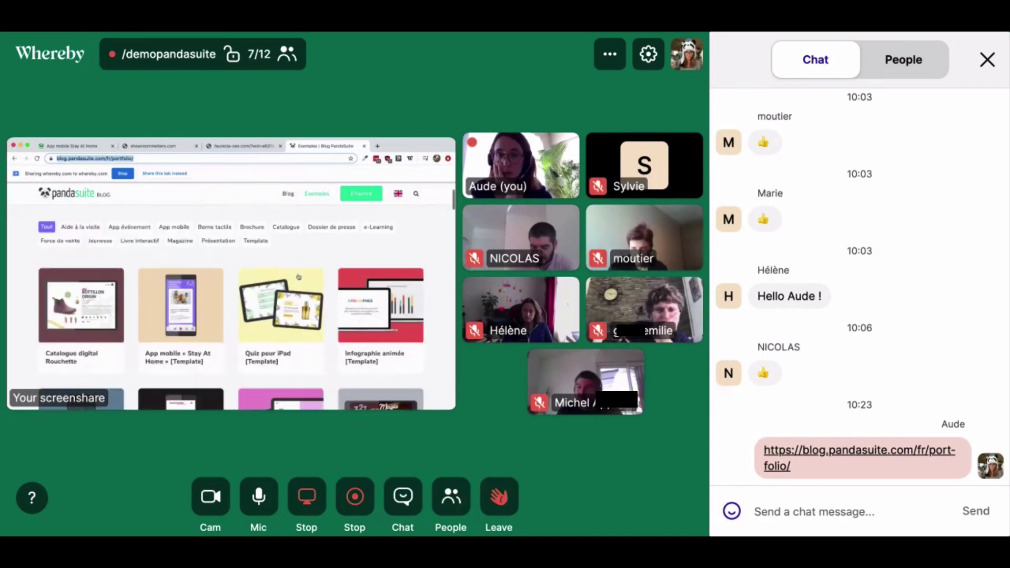
{"action": "scroll", "coordinate": [298, 277], "scroll_direction": "down", "scroll_amount": 3}
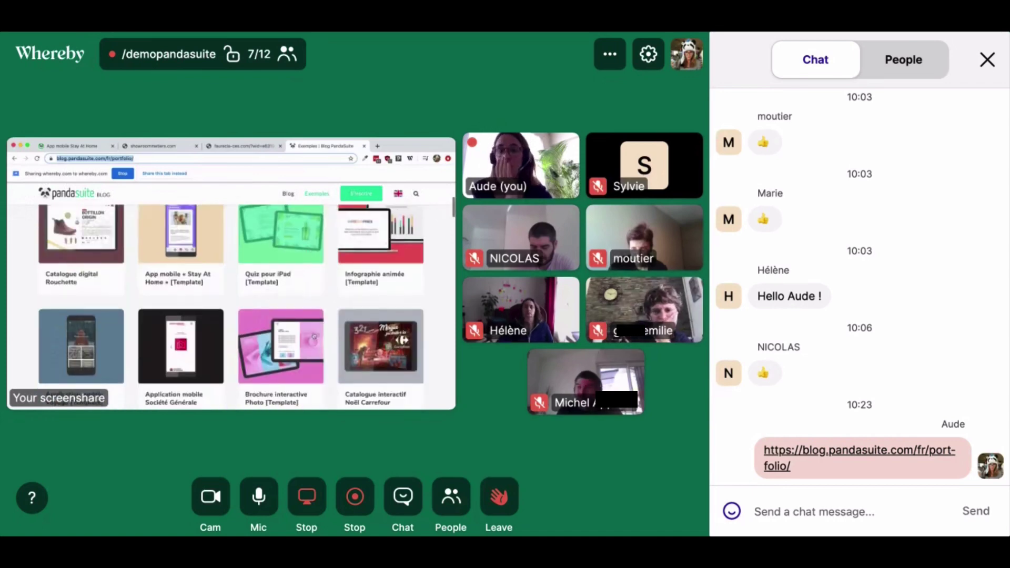
{"action": "scroll", "coordinate": [318, 277], "scroll_direction": "down", "scroll_amount": 7}
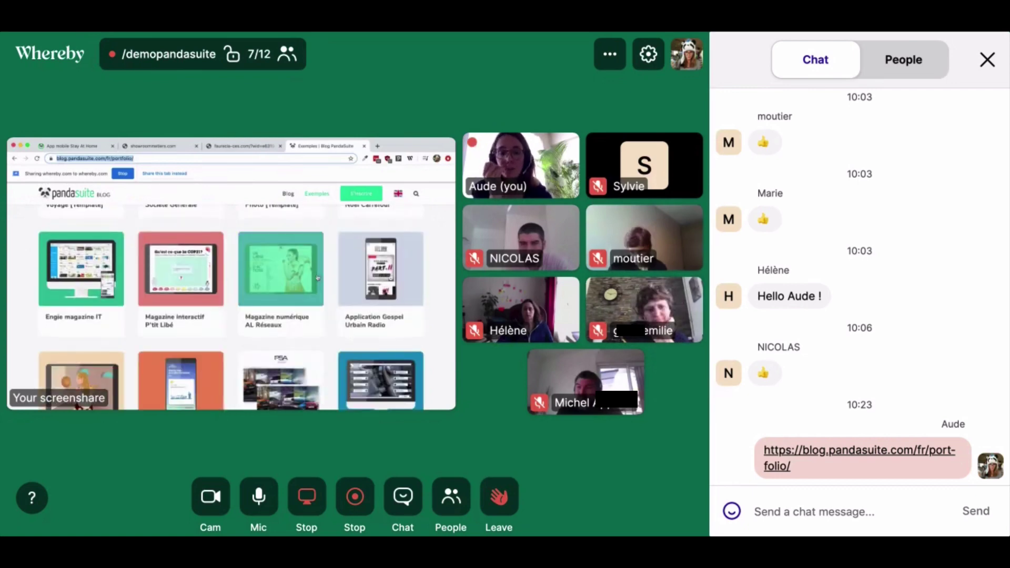
{"action": "scroll", "coordinate": [318, 278], "scroll_direction": "up", "scroll_amount": 10}
{"action": "scroll", "coordinate": [318, 277], "scroll_direction": "up", "scroll_amount": 5}
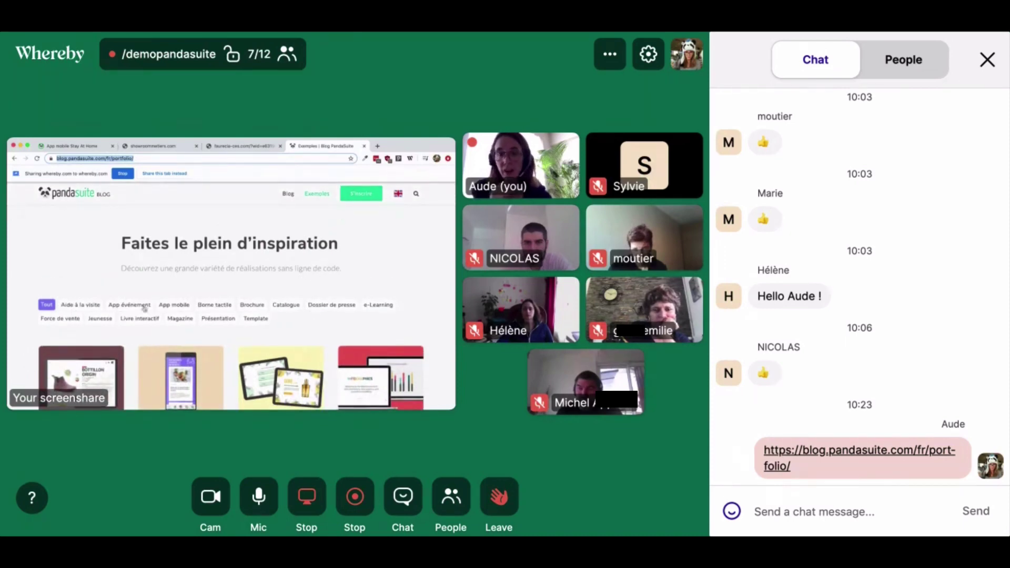
Step: Filter the portfolio examples by the Template category and look through the matching projects
{"action": "left_click", "coordinate": [254, 319]}
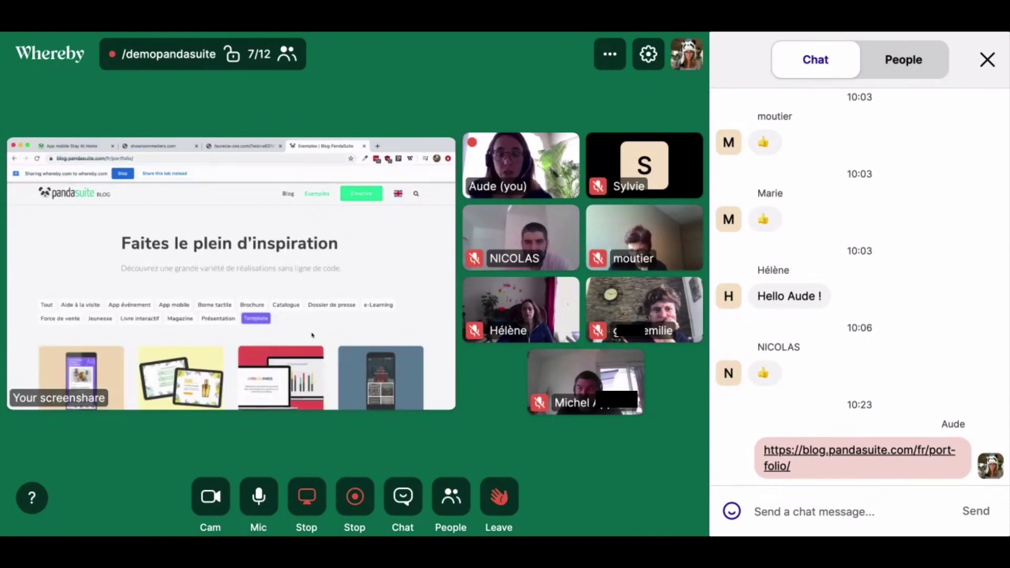
{"action": "scroll", "coordinate": [342, 348], "scroll_direction": "down", "scroll_amount": 5}
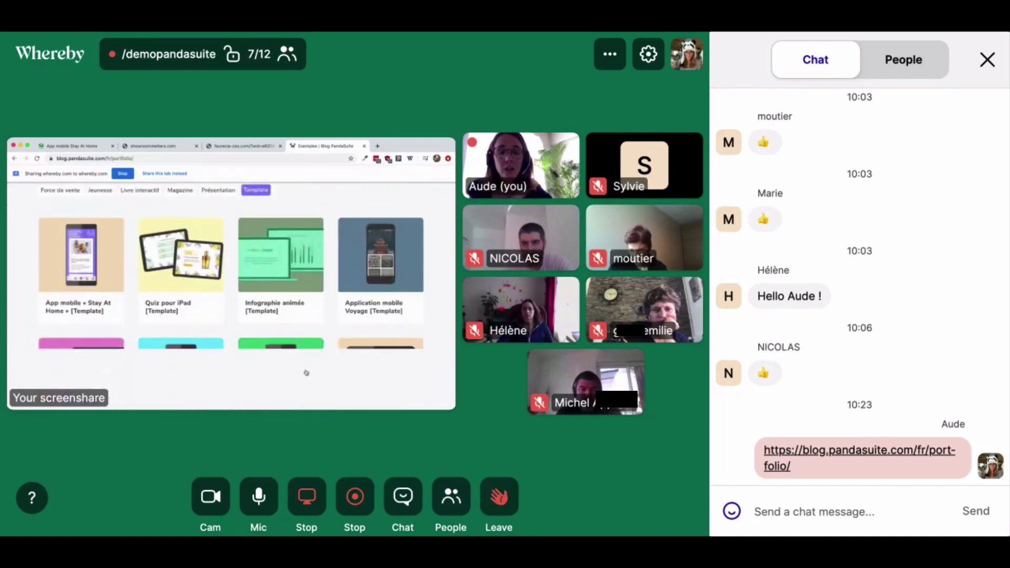
{"action": "scroll", "coordinate": [343, 348], "scroll_direction": "down", "scroll_amount": 5}
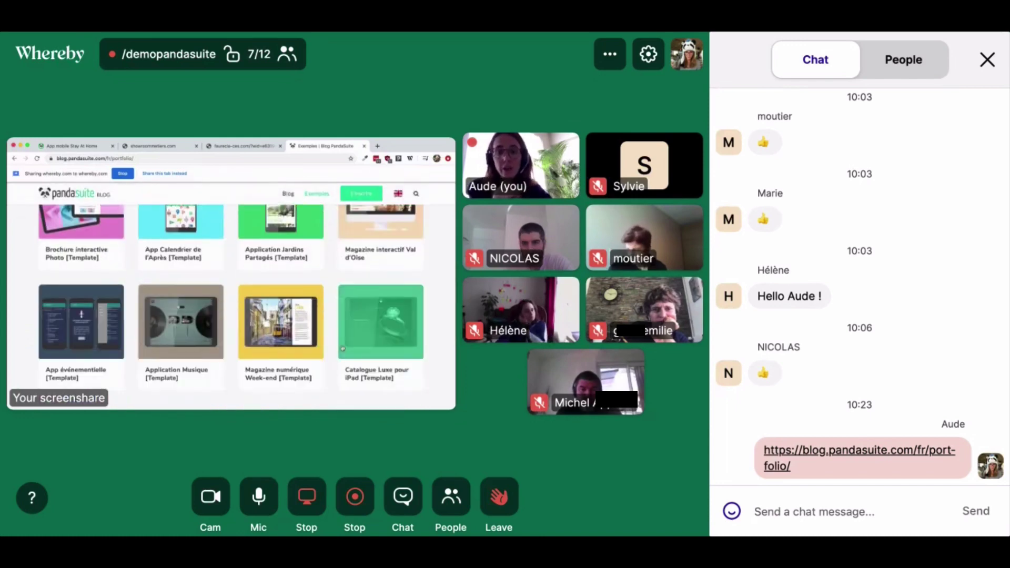
{"action": "scroll", "coordinate": [342, 348], "scroll_direction": "up", "scroll_amount": 8}
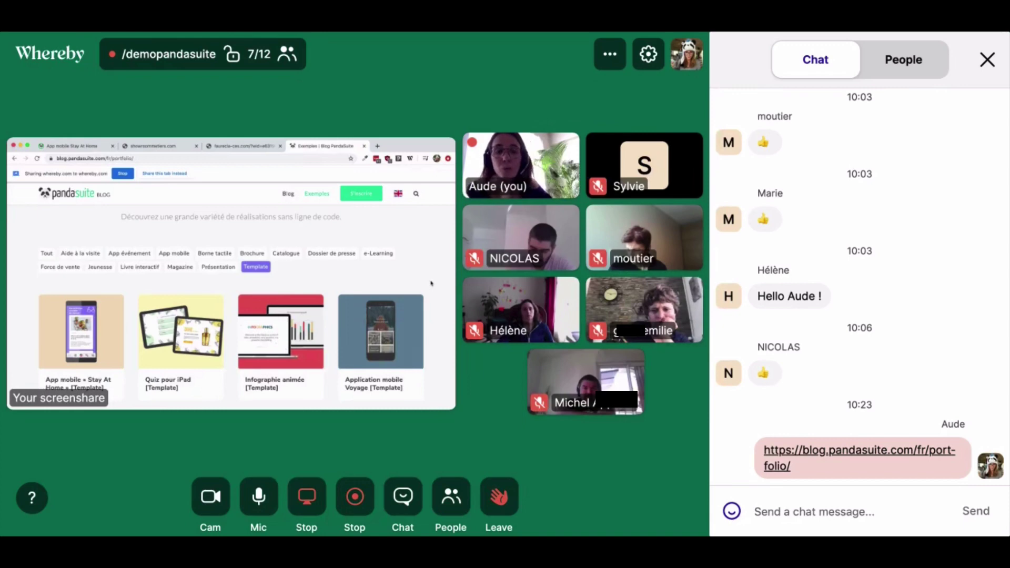
{"action": "scroll", "coordinate": [432, 284], "scroll_direction": "down", "scroll_amount": 3}
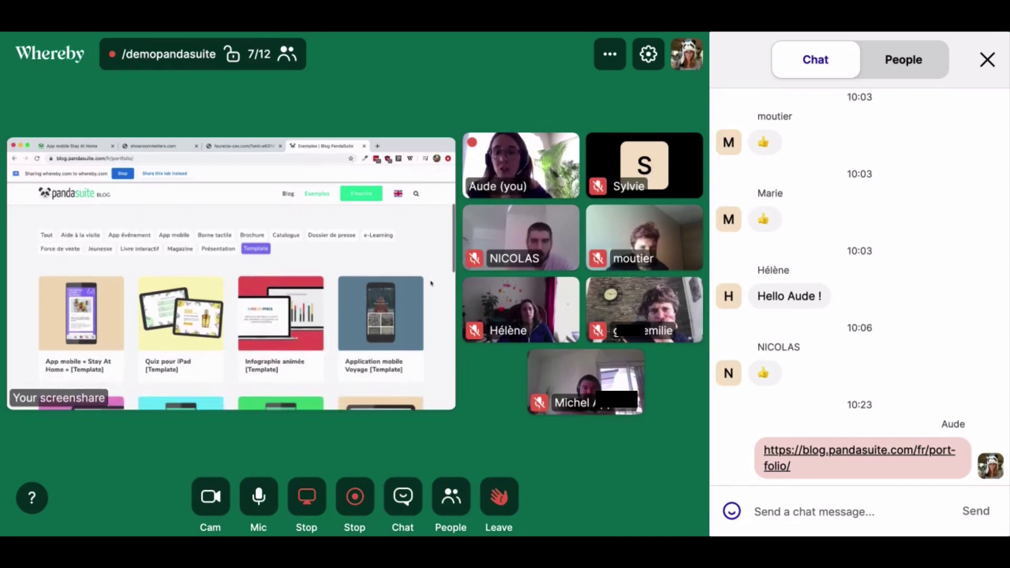
{"action": "scroll", "coordinate": [431, 284], "scroll_direction": "down", "scroll_amount": 1}
Step: Look through the reading tips articles in the Stay At Home mobile app preview
{"action": "scroll", "coordinate": [432, 283], "scroll_direction": "up", "scroll_amount": 5}
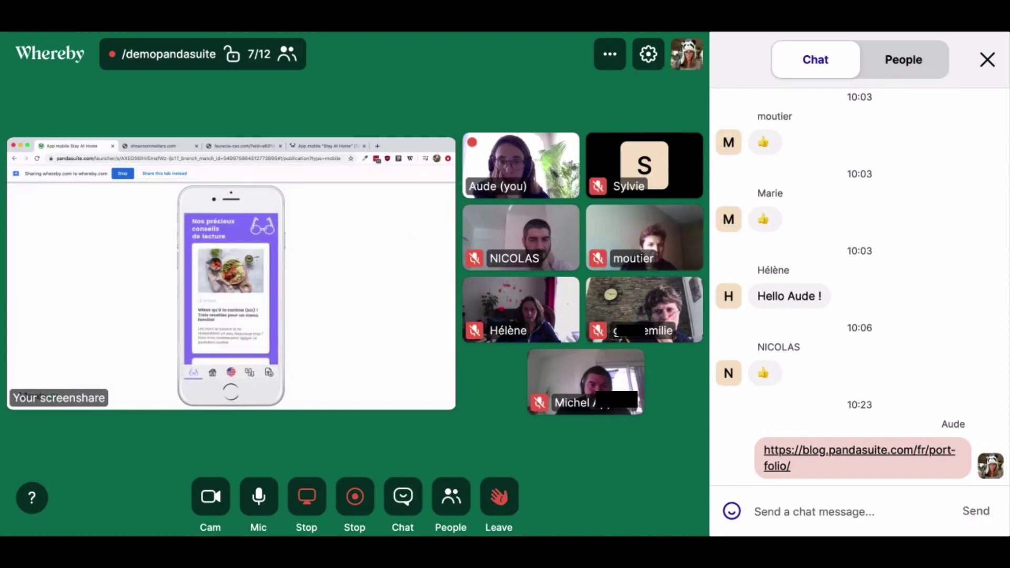
{"action": "scroll", "coordinate": [232, 333], "scroll_direction": "down", "scroll_amount": 2}
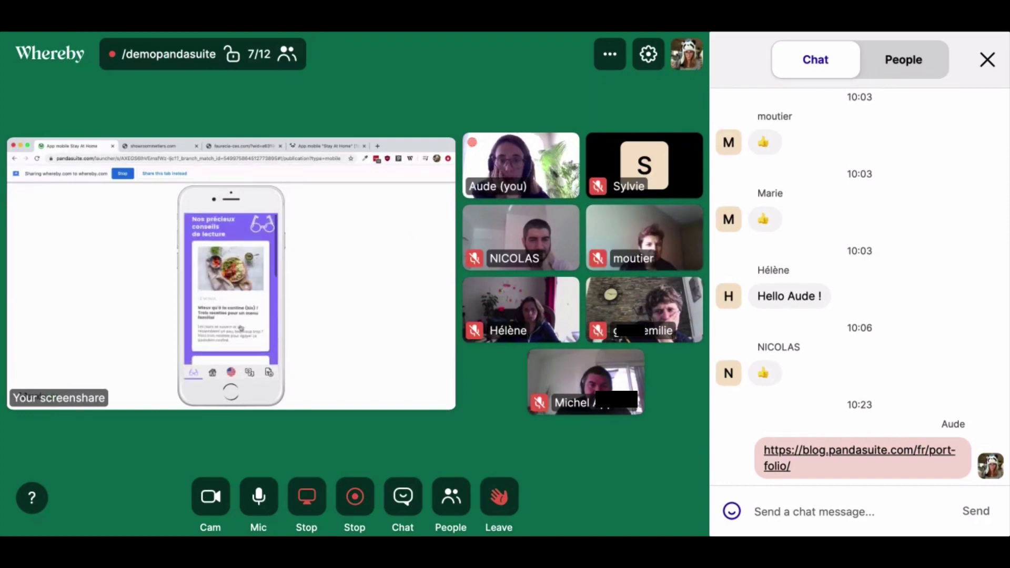
{"action": "scroll", "coordinate": [241, 328], "scroll_direction": "up", "scroll_amount": 2}
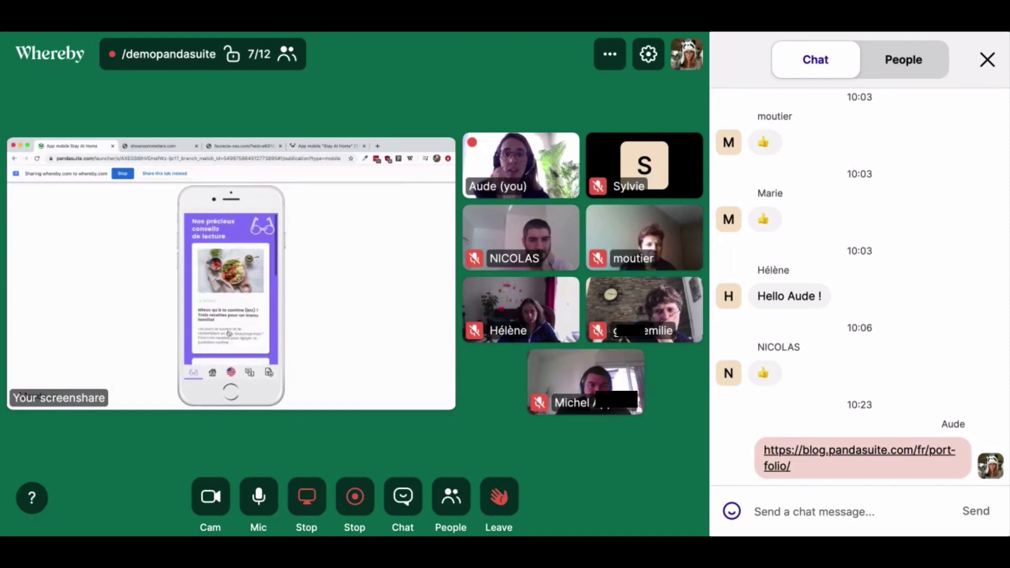
Step: Open the family menu recipes article in the Stay At Home preview, look through its text and close it
{"action": "left_click", "coordinate": [229, 334]}
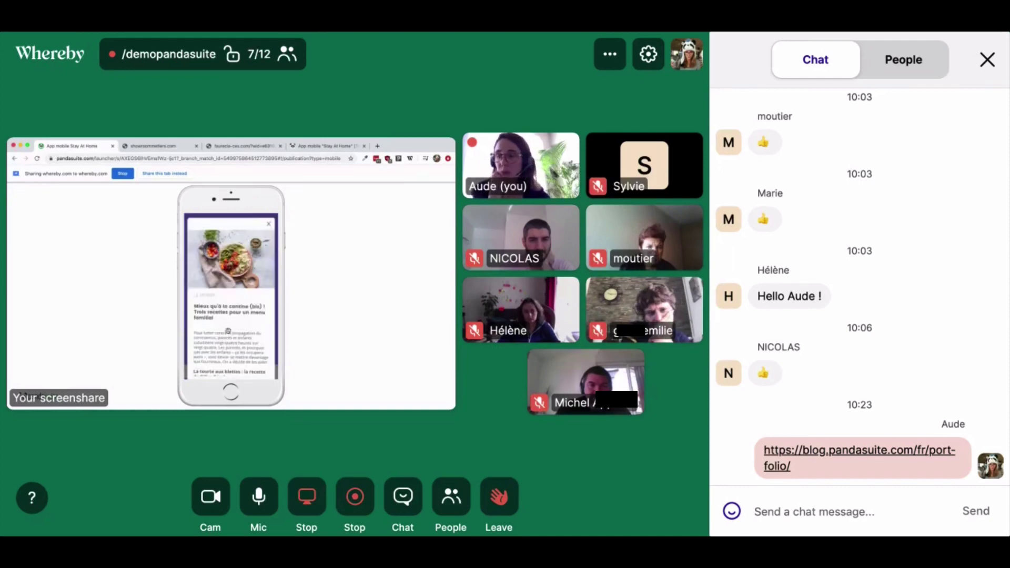
{"action": "scroll", "coordinate": [229, 330], "scroll_direction": "down", "scroll_amount": 3}
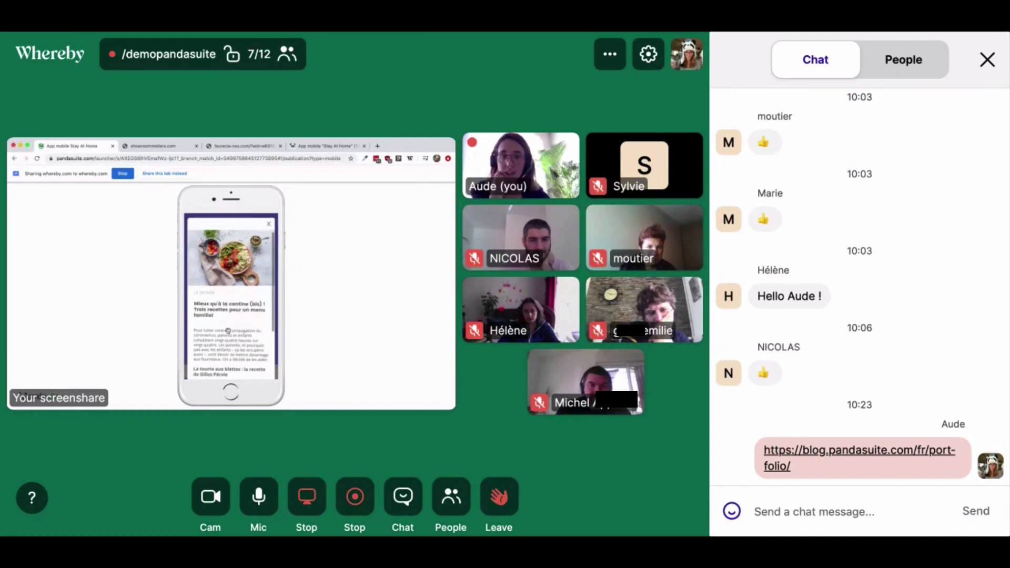
{"action": "scroll", "coordinate": [228, 330], "scroll_direction": "up", "scroll_amount": 3}
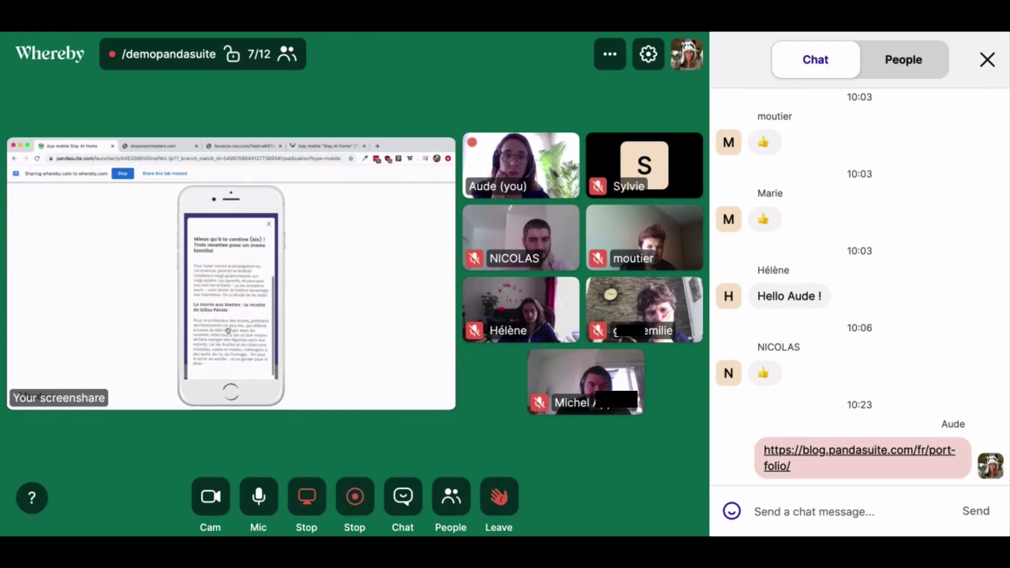
{"action": "left_click", "coordinate": [271, 224]}
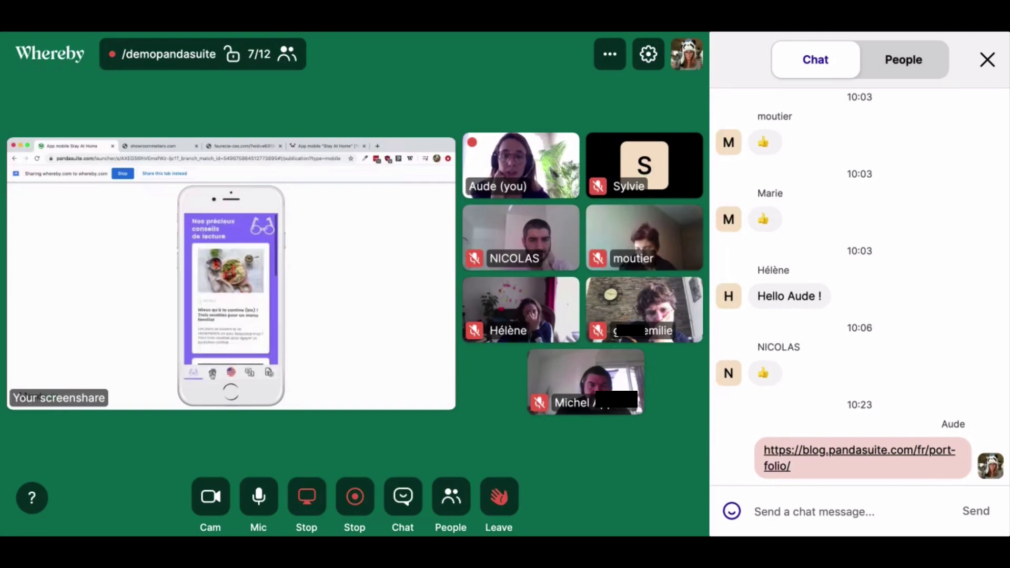
Step: Open the return-home procedure section in the Stay At Home preview and look through its instruction cards
{"action": "left_click", "coordinate": [213, 374]}
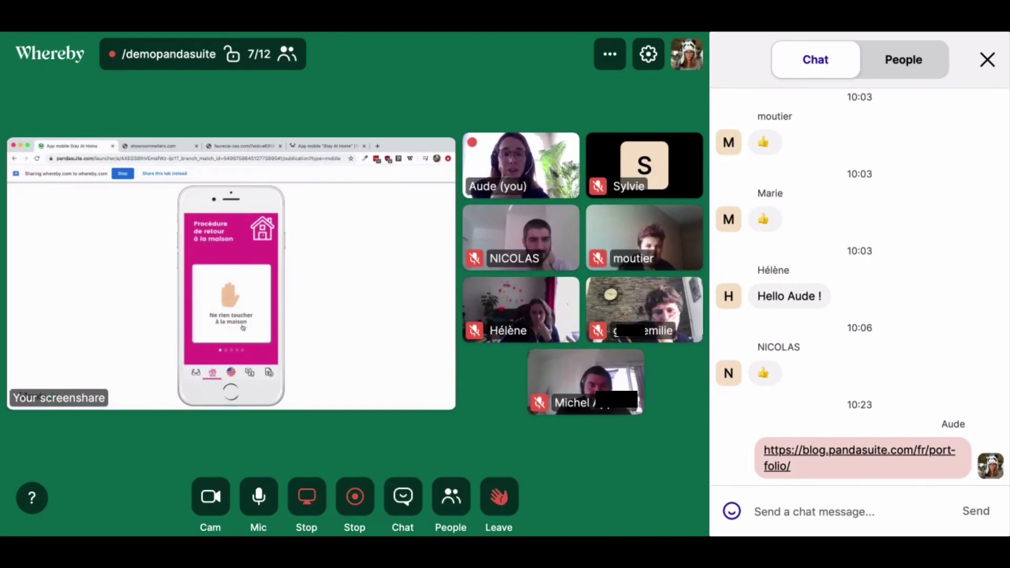
{"action": "left_click_drag", "start_coordinate": [257, 325], "coordinate": [245, 329]}
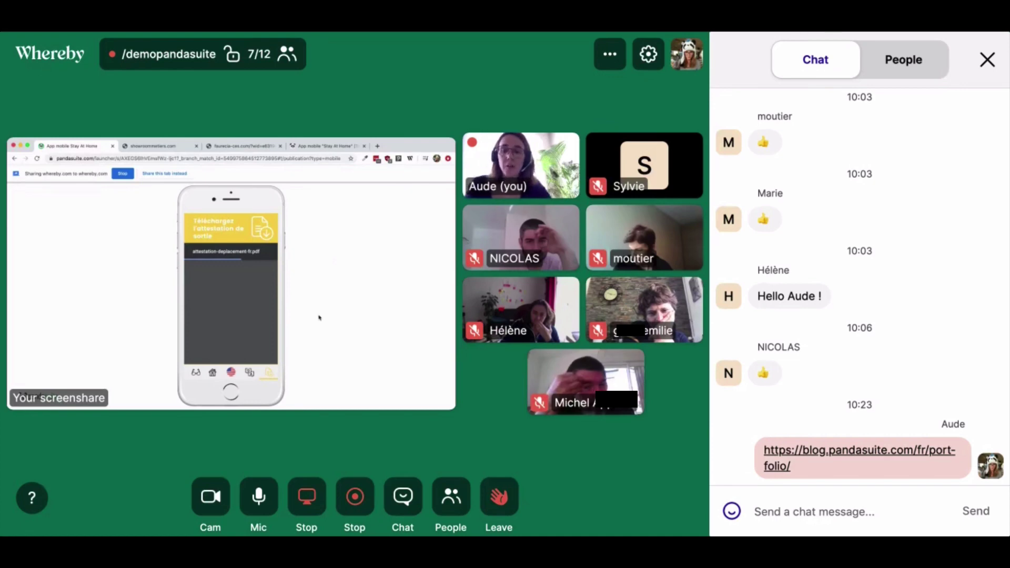
Step: Load the French PandaSuite website in a new browser tab and go to its Tarifs page
{"action": "left_click", "coordinate": [811, 103]}
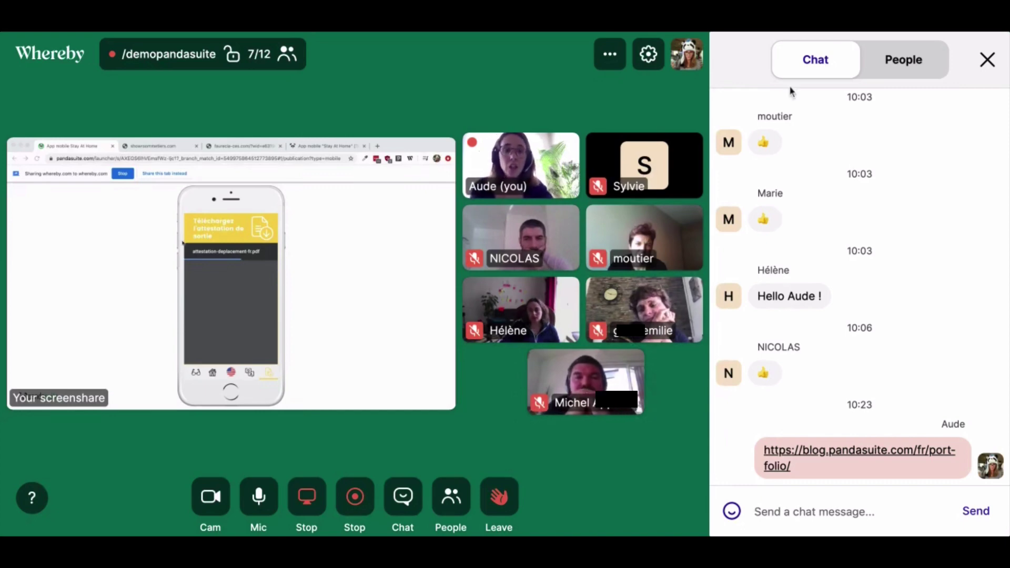
{"action": "left_click", "coordinate": [244, 230]}
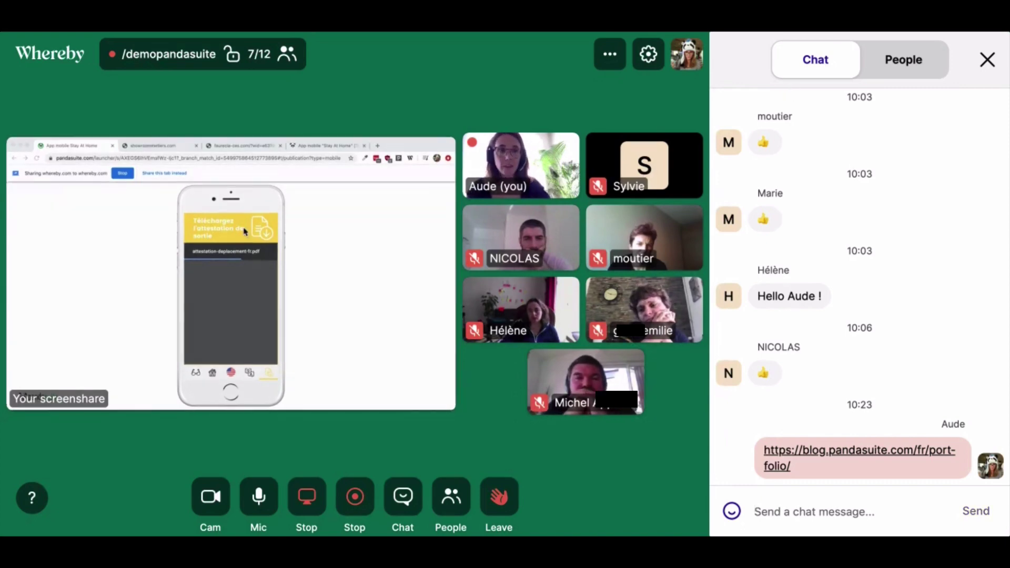
{"action": "left_click", "coordinate": [378, 146]}
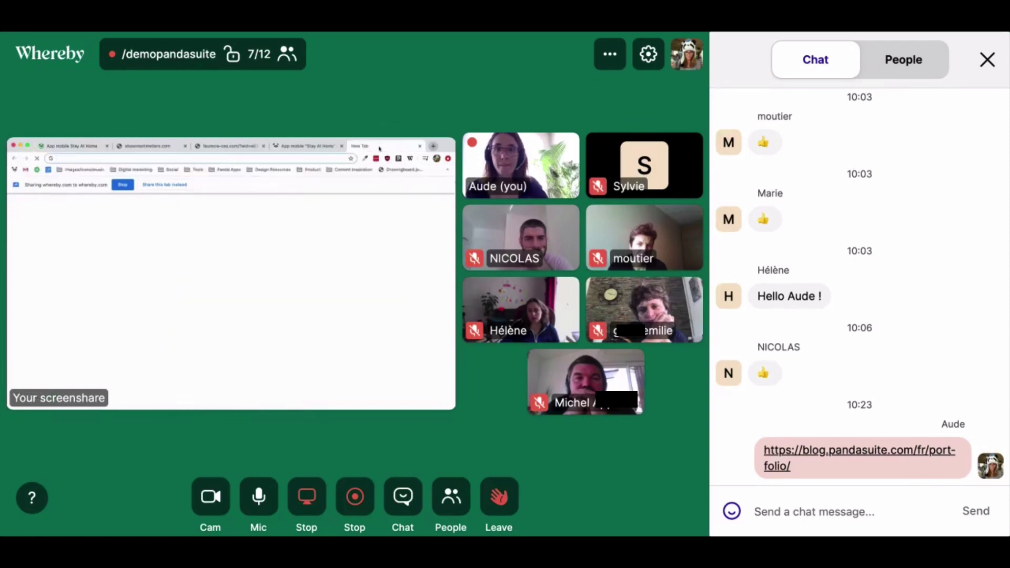
{"action": "key", "text": "Return"}
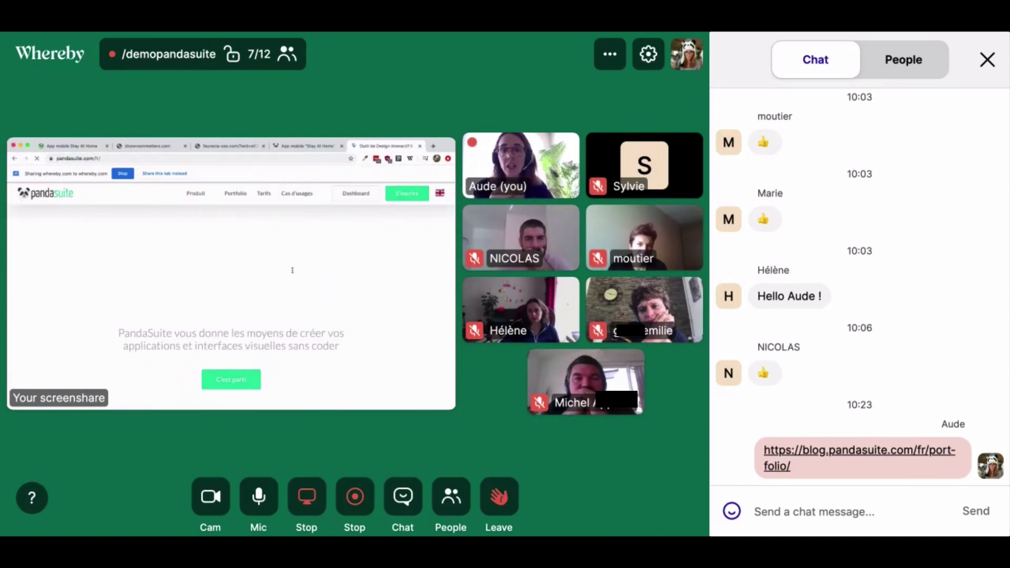
{"action": "left_click", "coordinate": [264, 195]}
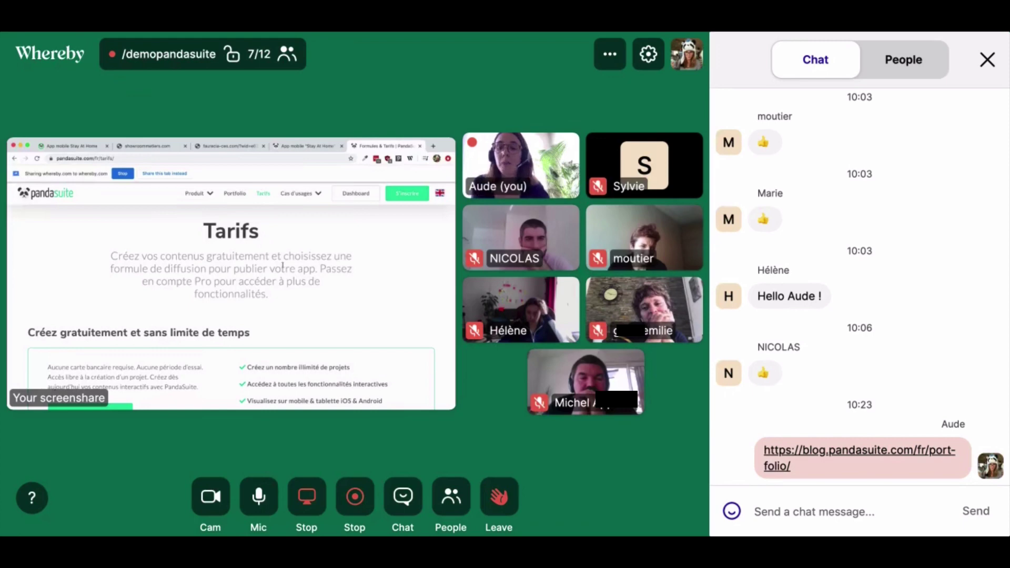
Step: Review the free creation offer and the account feature comparison table on the Tarifs page
{"action": "scroll", "coordinate": [282, 265], "scroll_direction": "down", "scroll_amount": 2}
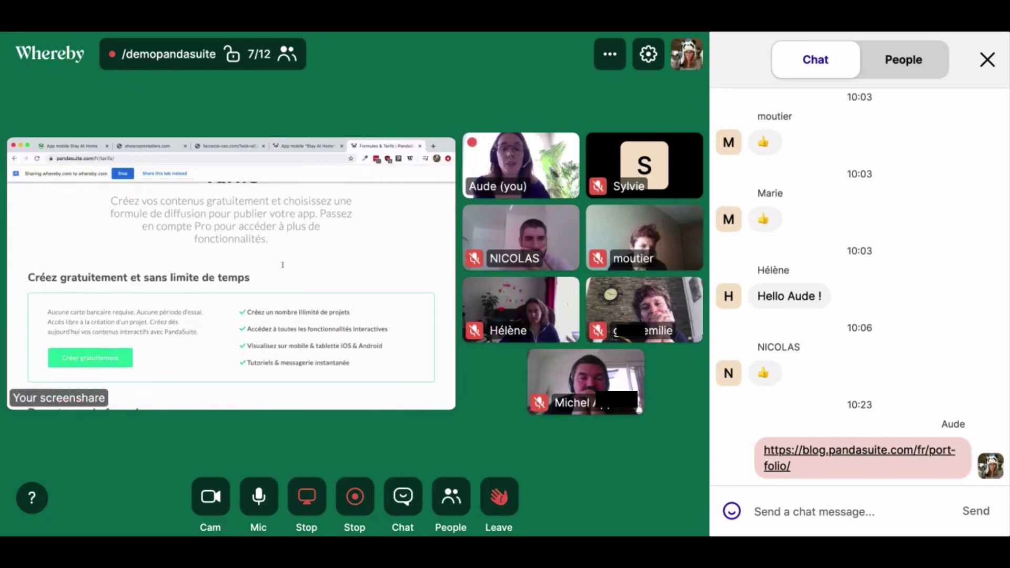
{"action": "scroll", "coordinate": [282, 267], "scroll_direction": "down", "scroll_amount": 1}
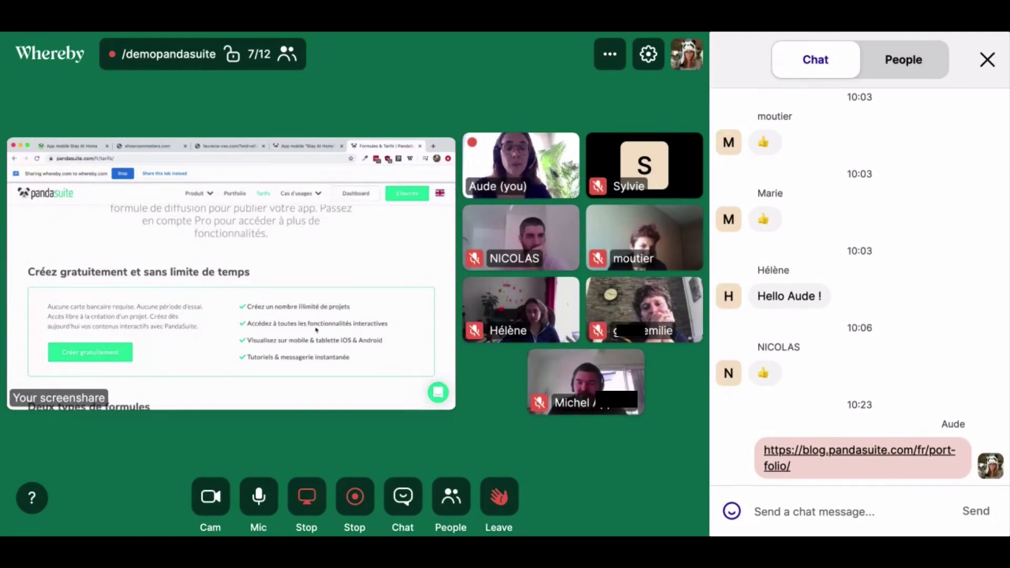
{"action": "scroll", "coordinate": [317, 330], "scroll_direction": "down", "scroll_amount": 1}
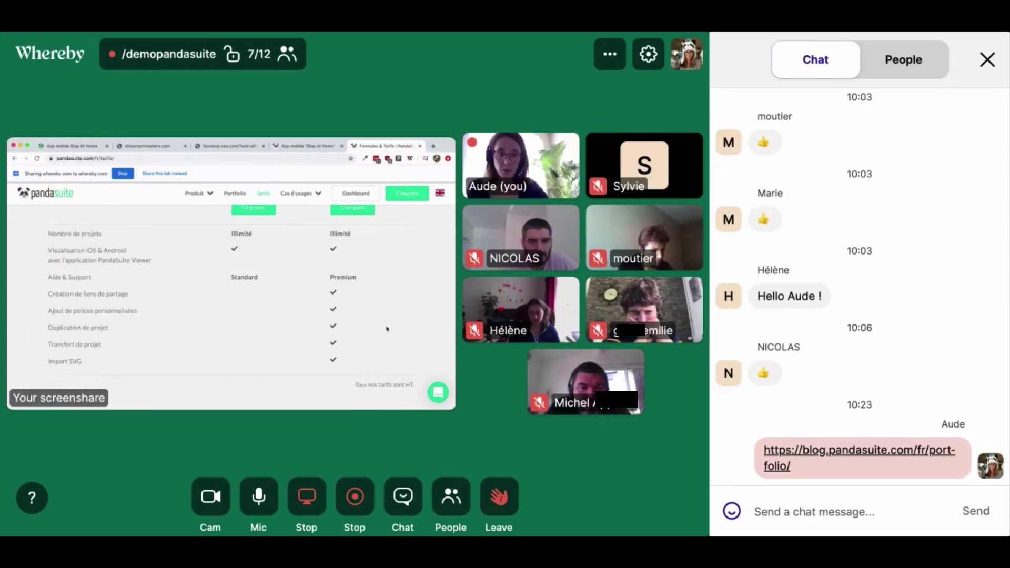
{"action": "scroll", "coordinate": [387, 329], "scroll_direction": "down", "scroll_amount": 3}
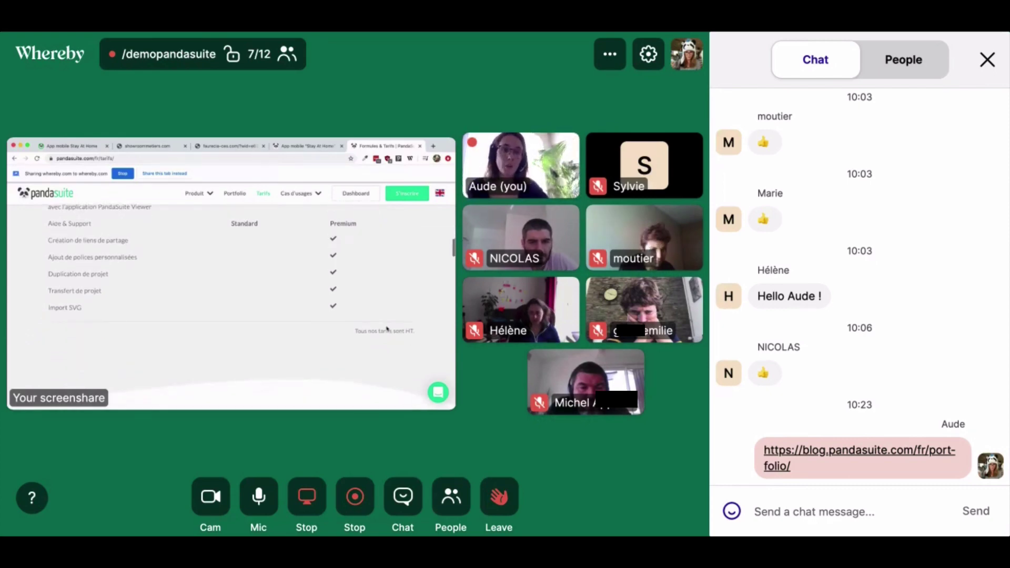
{"action": "scroll", "coordinate": [388, 327], "scroll_direction": "down", "scroll_amount": 5}
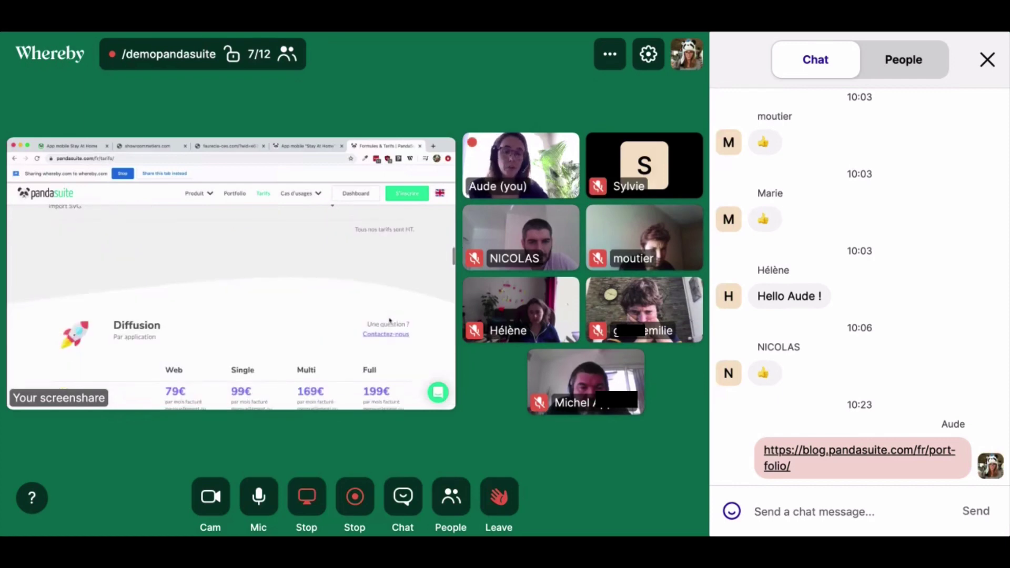
Step: Compare the prices and included features of the Web, Single, Multi and Full plans in the Diffusion section
{"action": "scroll", "coordinate": [389, 320], "scroll_direction": "down", "scroll_amount": 3}
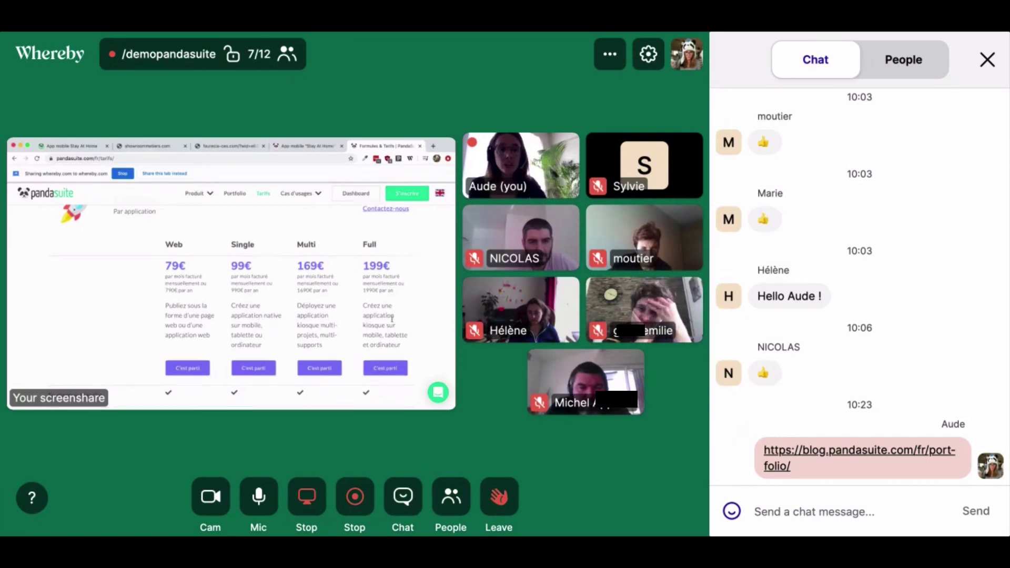
{"action": "scroll", "coordinate": [392, 318], "scroll_direction": "down", "scroll_amount": 1}
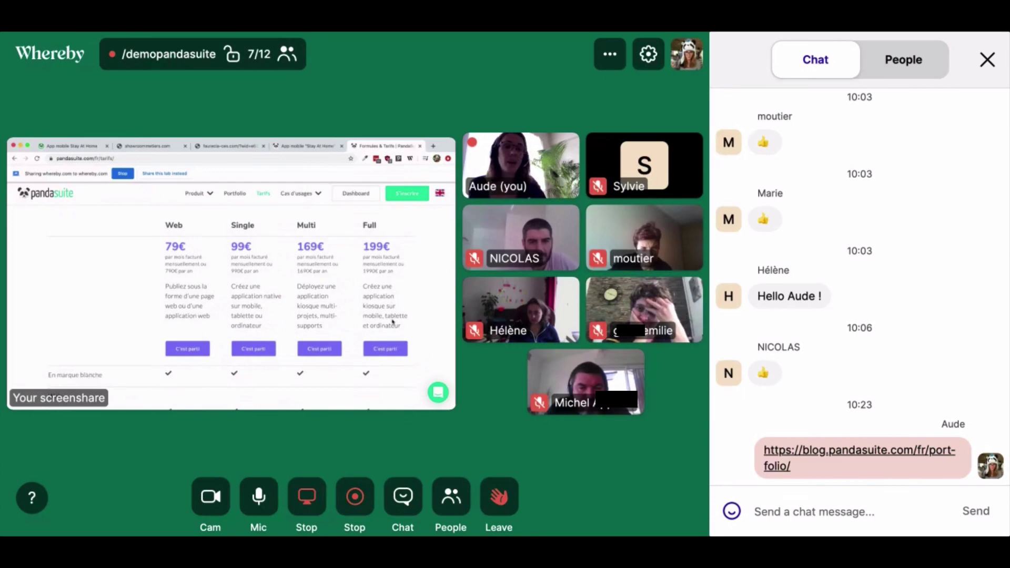
{"action": "scroll", "coordinate": [351, 360], "scroll_direction": "down", "scroll_amount": 1}
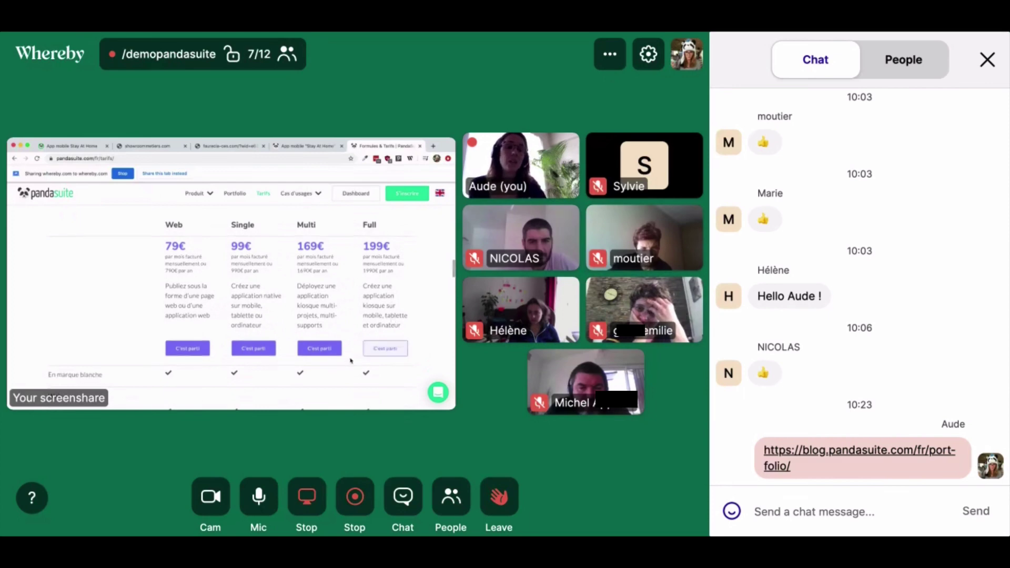
{"action": "scroll", "coordinate": [350, 360], "scroll_direction": "down", "scroll_amount": 10}
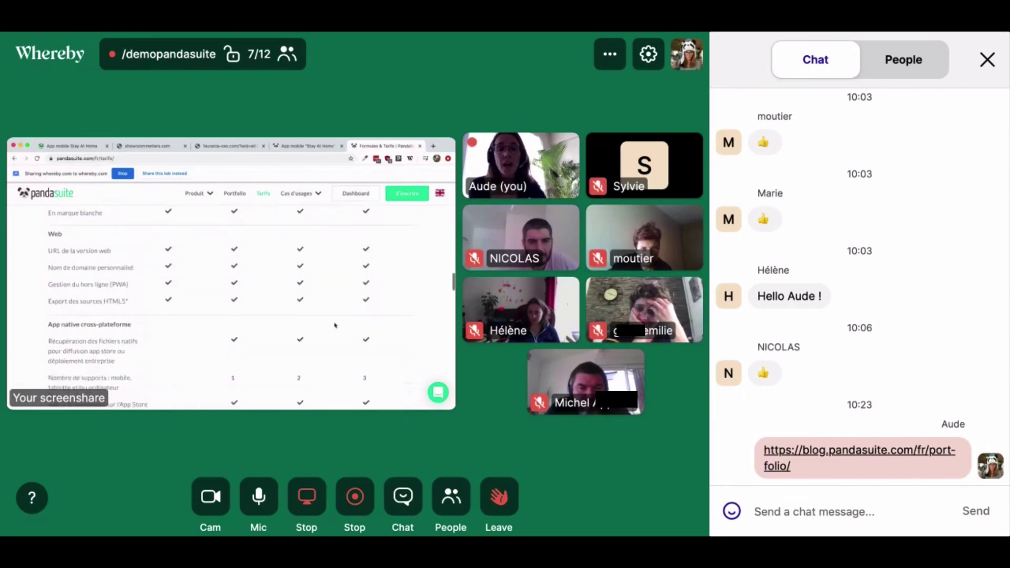
{"action": "scroll", "coordinate": [335, 326], "scroll_direction": "down", "scroll_amount": 1}
{"action": "scroll", "coordinate": [335, 325], "scroll_direction": "up", "scroll_amount": 2}
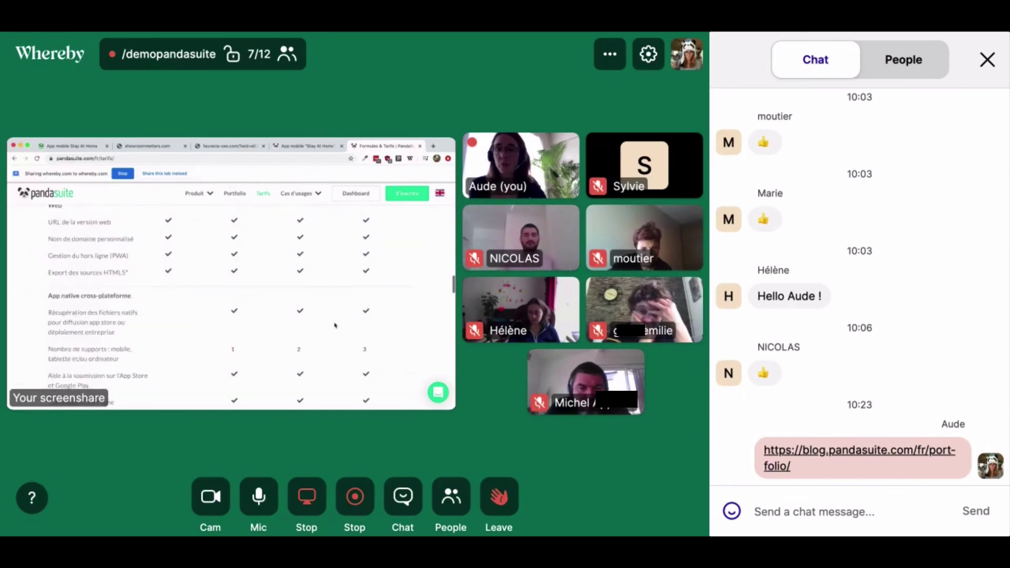
{"action": "scroll", "coordinate": [336, 325], "scroll_direction": "down", "scroll_amount": 3}
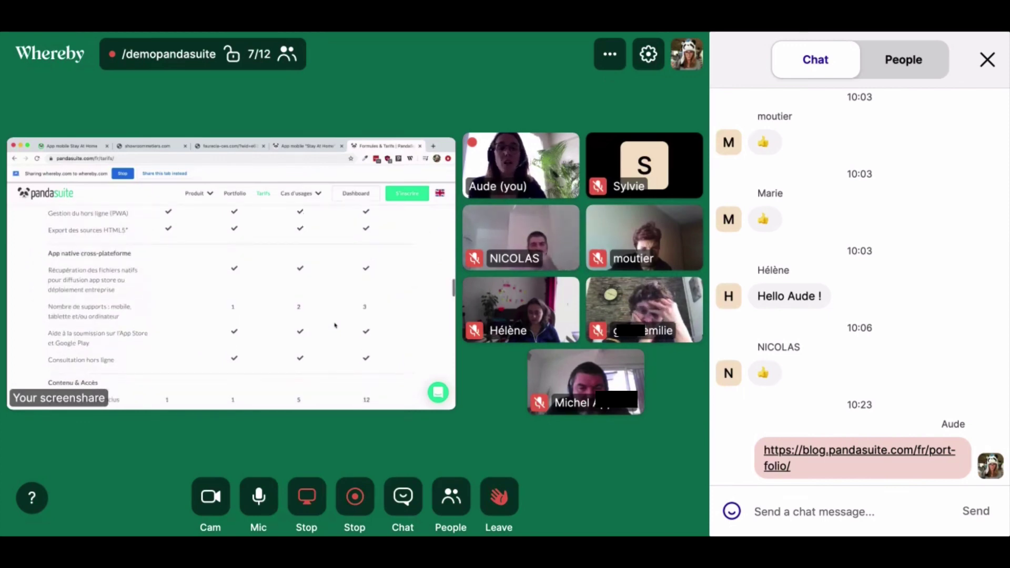
{"action": "scroll", "coordinate": [335, 326], "scroll_direction": "up", "scroll_amount": 4}
{"action": "scroll", "coordinate": [335, 326], "scroll_direction": "up", "scroll_amount": 6}
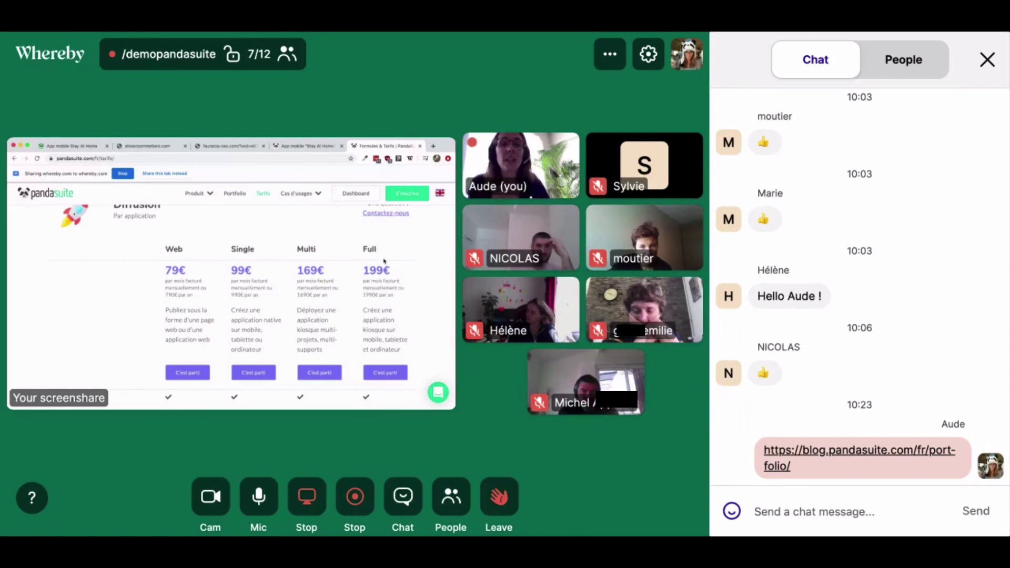
{"action": "scroll", "coordinate": [333, 250], "scroll_direction": "down", "scroll_amount": 3}
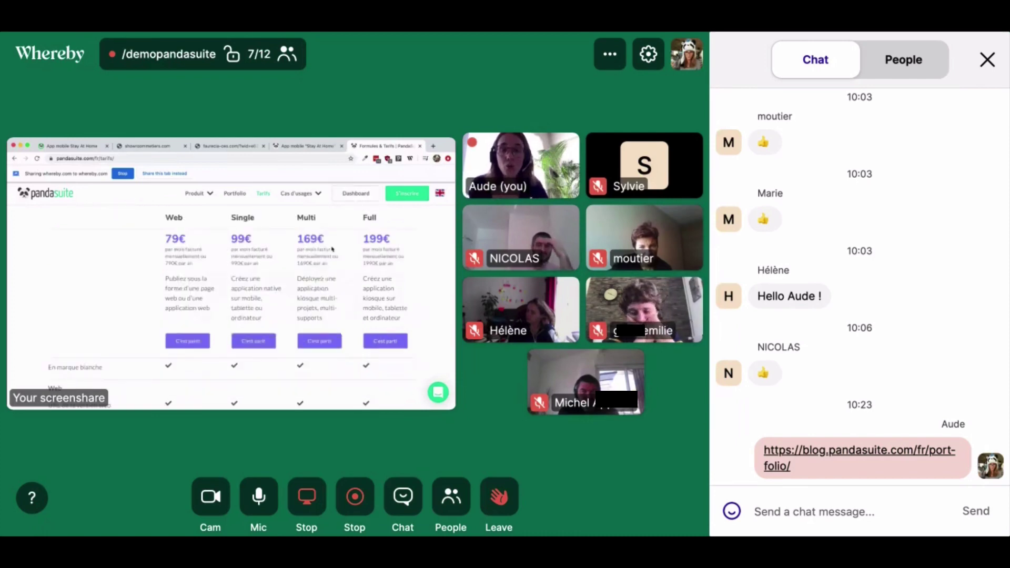
{"action": "scroll", "coordinate": [333, 249], "scroll_direction": "down", "scroll_amount": 5}
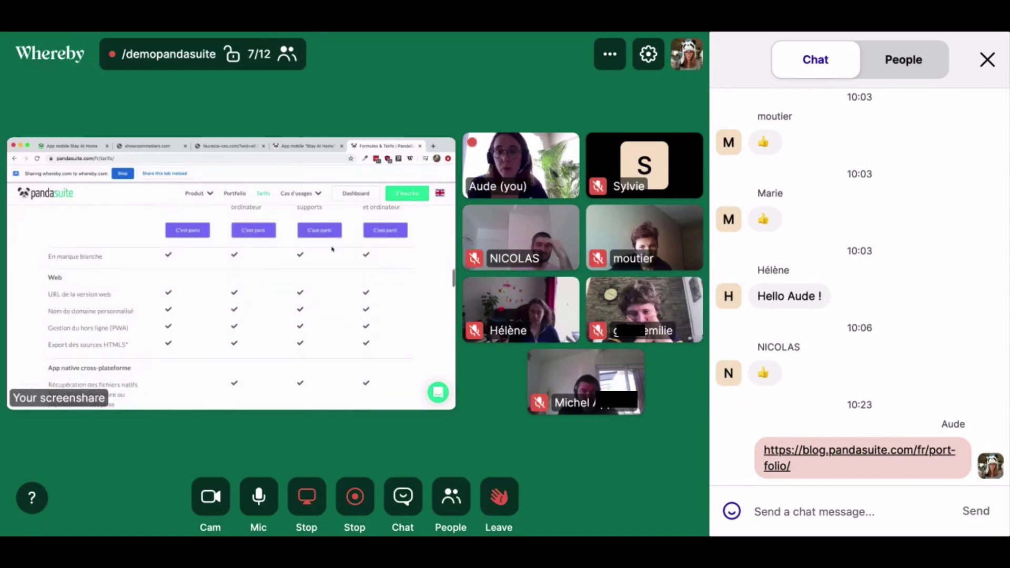
{"action": "scroll", "coordinate": [332, 250], "scroll_direction": "up", "scroll_amount": 5}
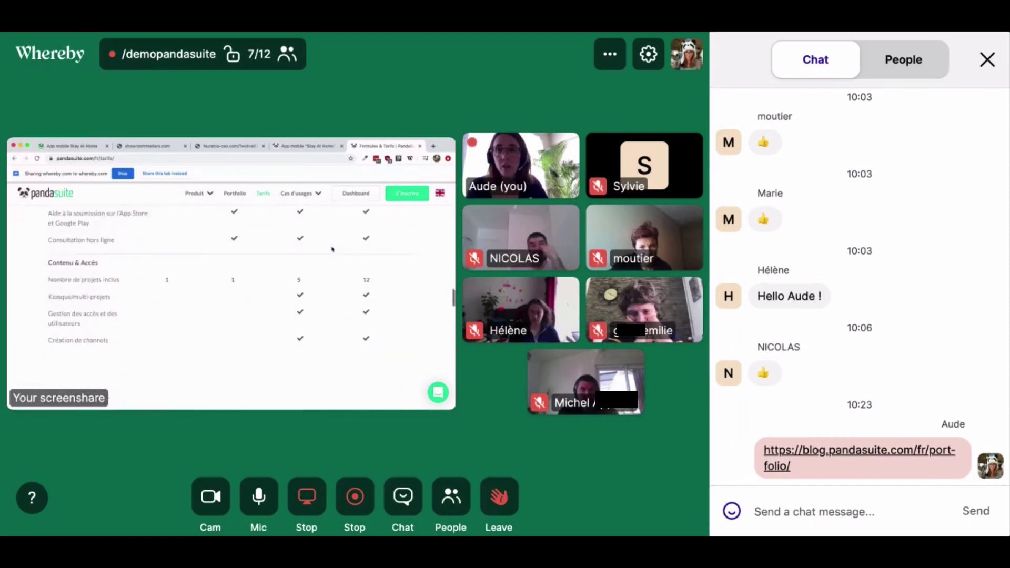
{"action": "scroll", "coordinate": [333, 249], "scroll_direction": "up", "scroll_amount": 1}
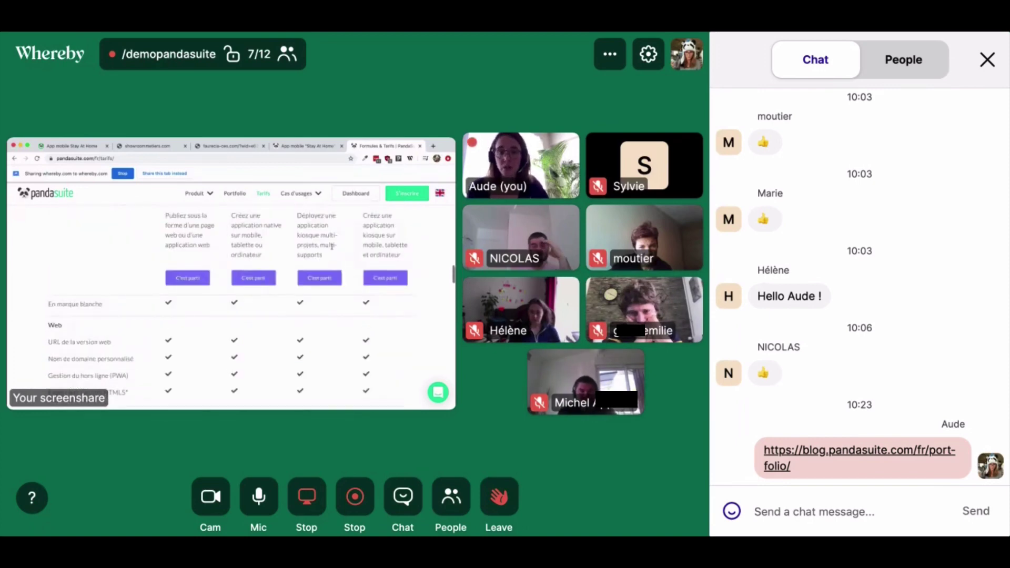
Step: Switch the meeting's screen share from the pricing page to the PandaSuite editor with the App mobile Stay At Home project
{"action": "left_click", "coordinate": [827, 293]}
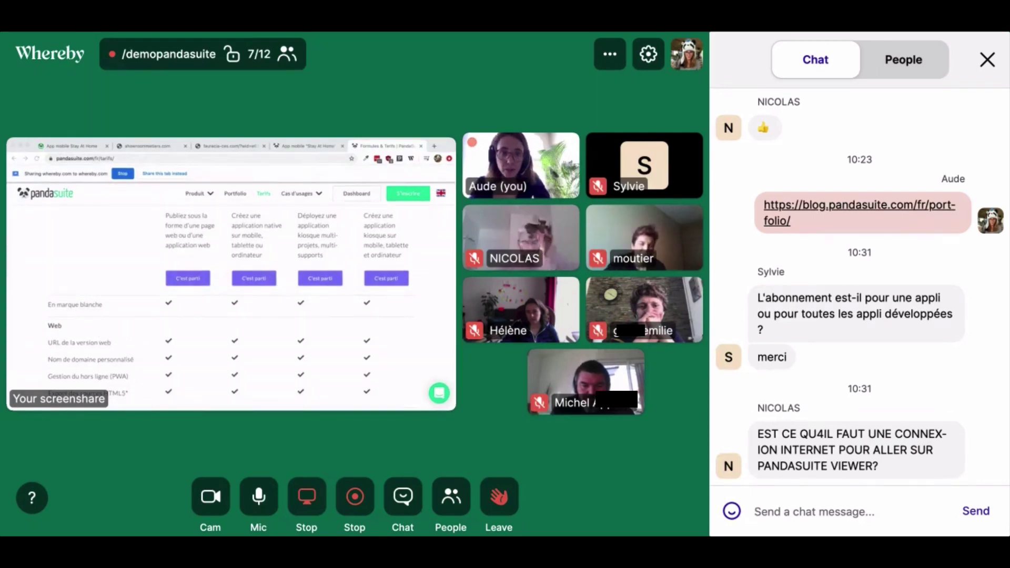
{"action": "left_click", "coordinate": [307, 500]}
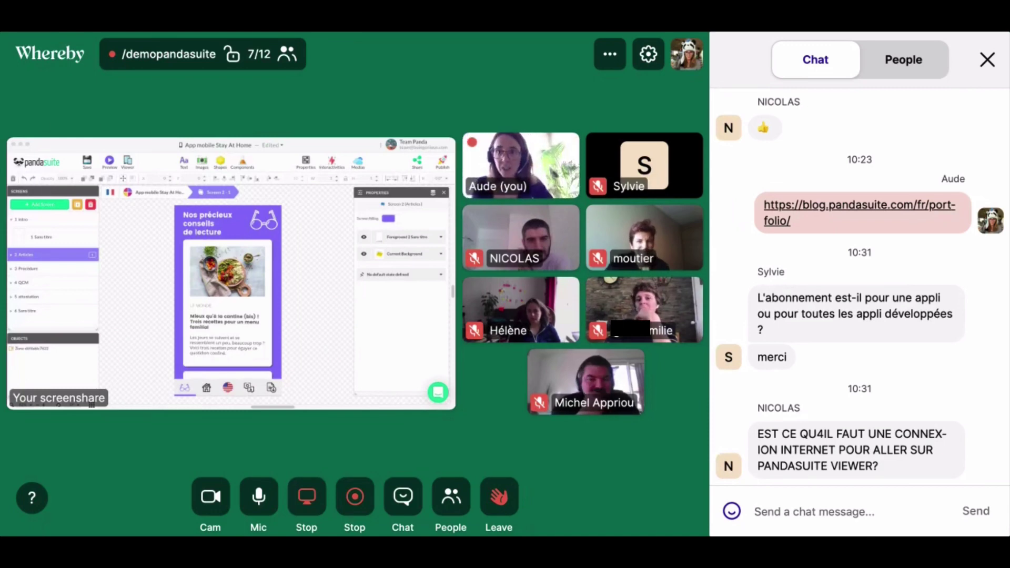
Step: Switch the PandaSuite editor's interface language to French from the account options
{"action": "mouse_move", "coordinate": [529, 328]}
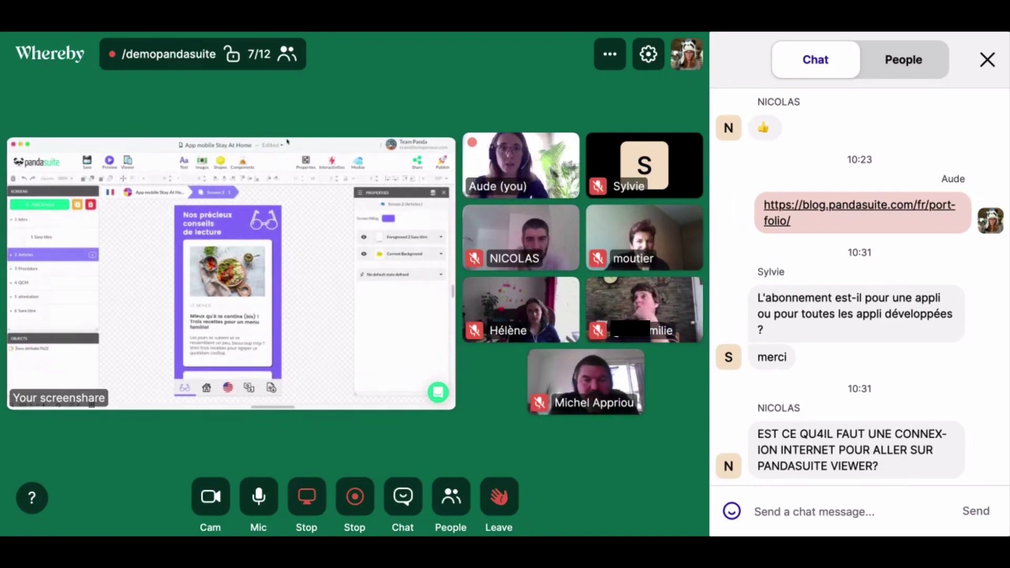
{"action": "left_click", "coordinate": [405, 151]}
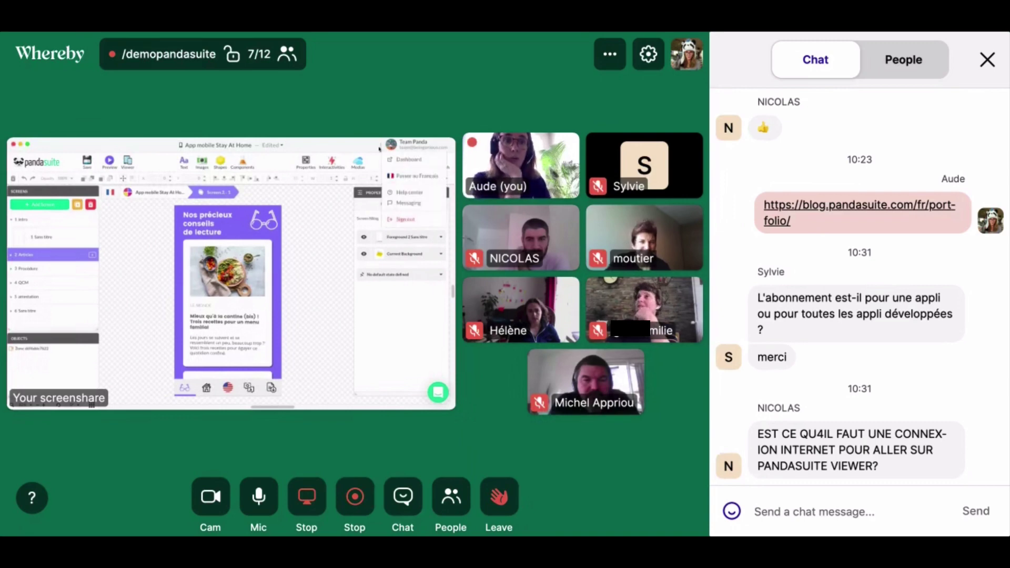
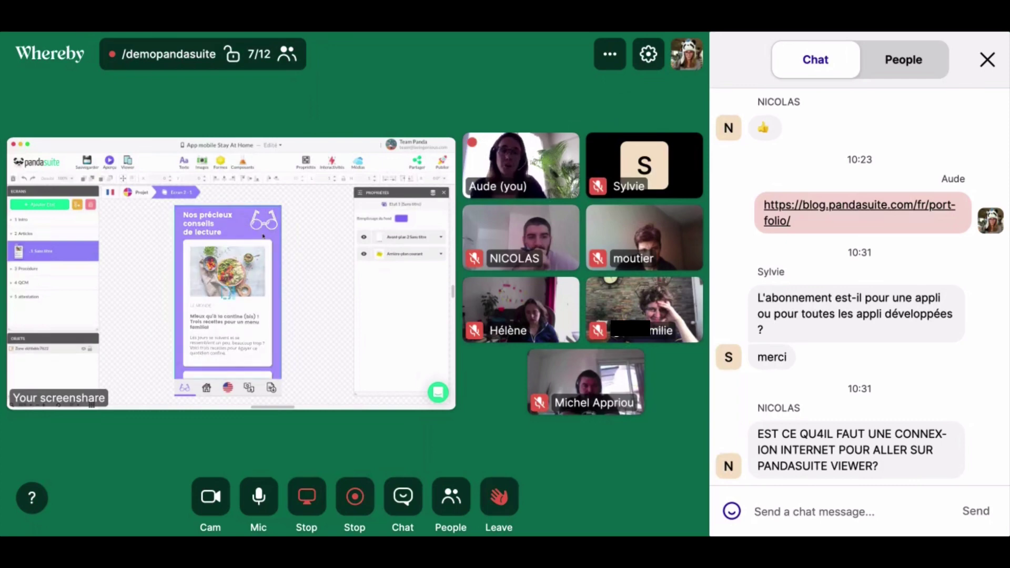
Step: Show the project's list of media files in the PandaSuite editor and close it again
{"action": "left_click", "coordinate": [364, 237]}
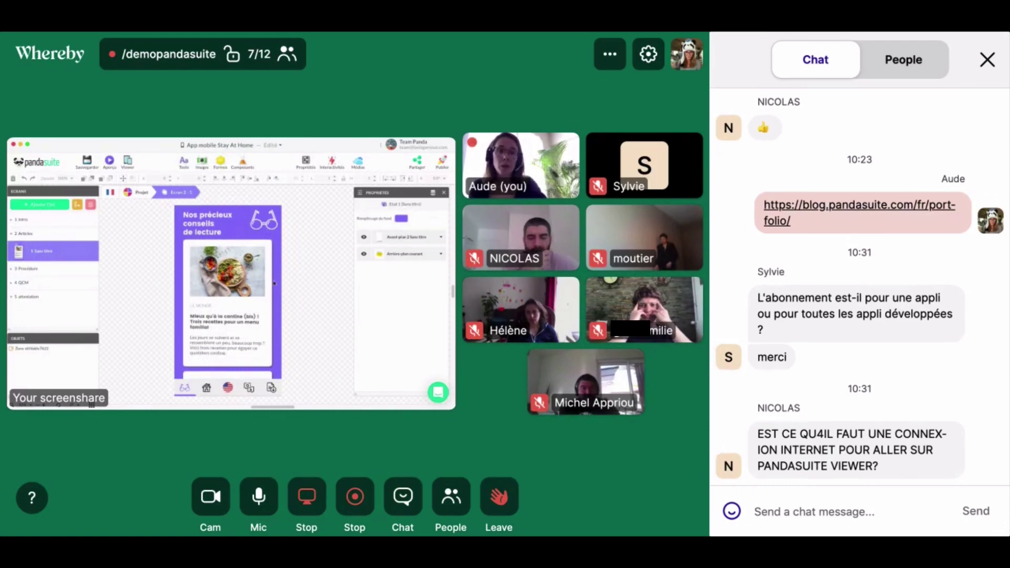
{"action": "left_click", "coordinate": [357, 161]}
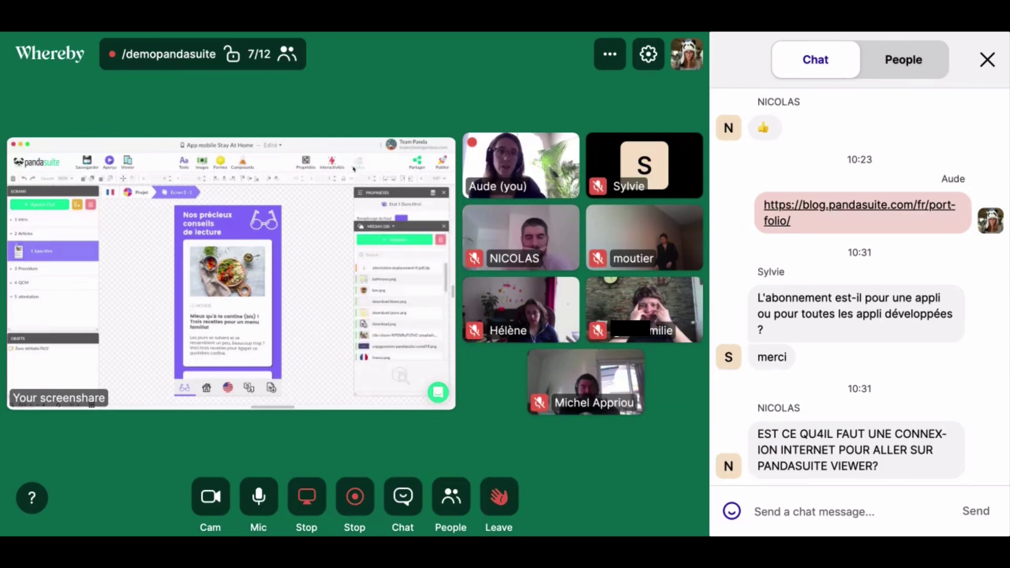
{"action": "left_click", "coordinate": [434, 193]}
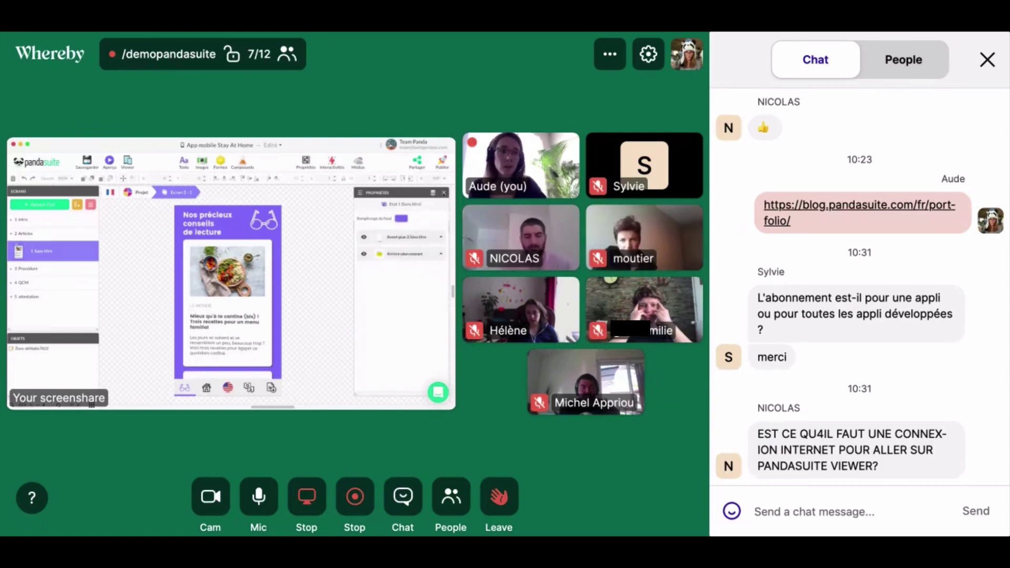
Step: Show the project's media list in place of the screen properties, reposition it nearer the canvas and look through its image files
{"action": "left_click", "coordinate": [444, 194]}
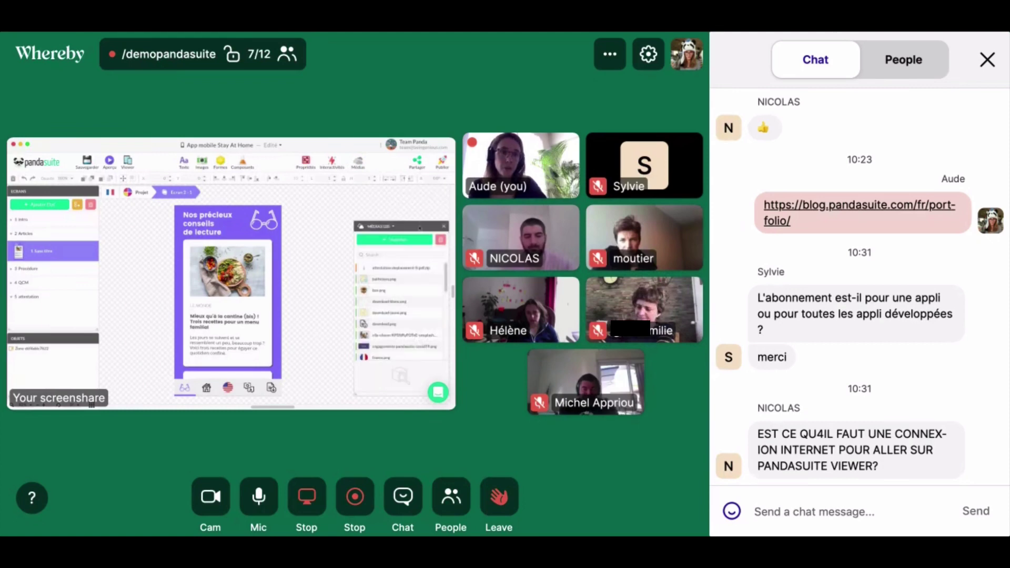
{"action": "left_click", "coordinate": [358, 160]}
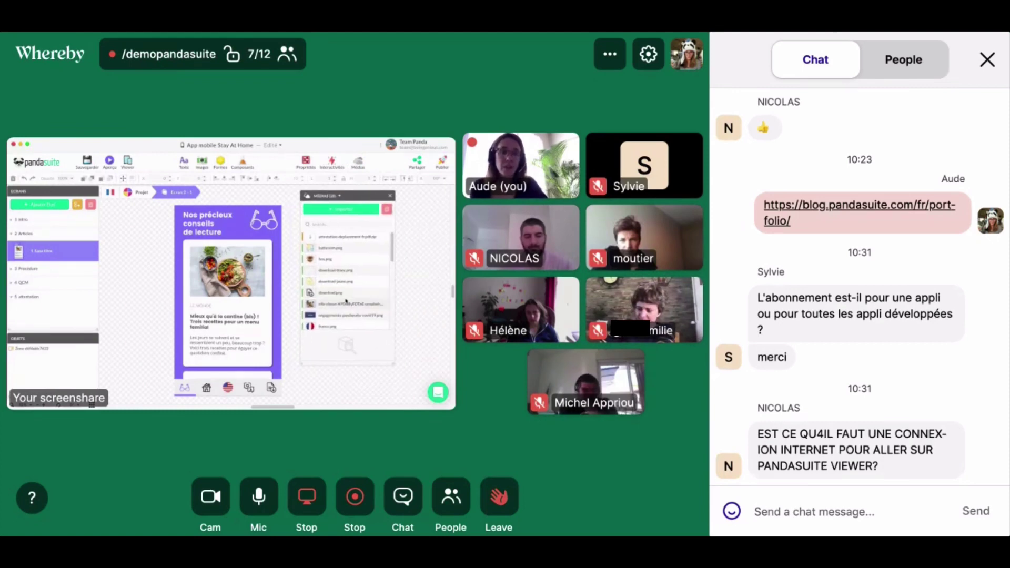
{"action": "scroll", "coordinate": [345, 301], "scroll_direction": "down", "scroll_amount": 1}
{"action": "scroll", "coordinate": [346, 301], "scroll_direction": "down", "scroll_amount": 2}
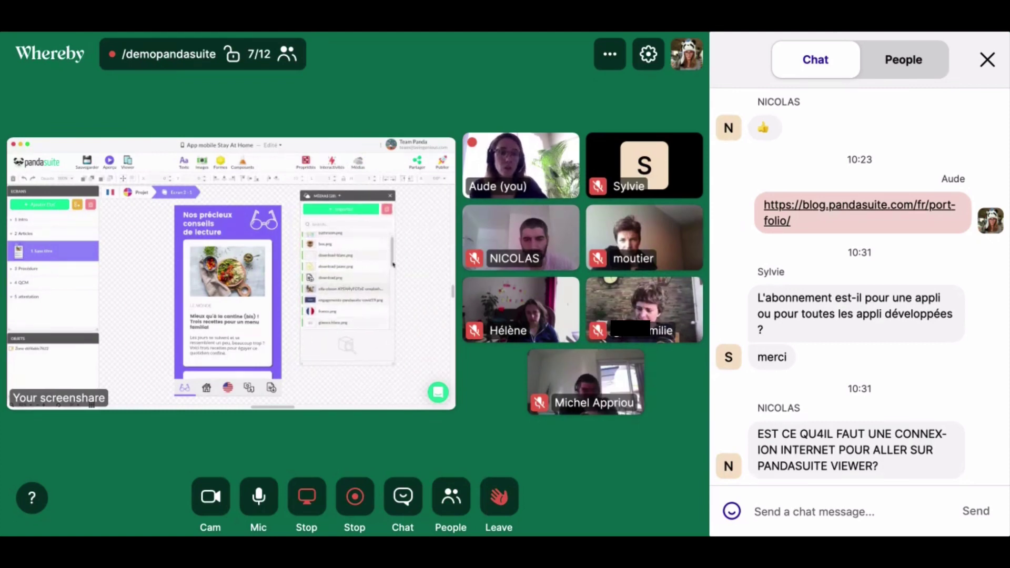
{"action": "scroll", "coordinate": [362, 306], "scroll_direction": "down", "scroll_amount": 5}
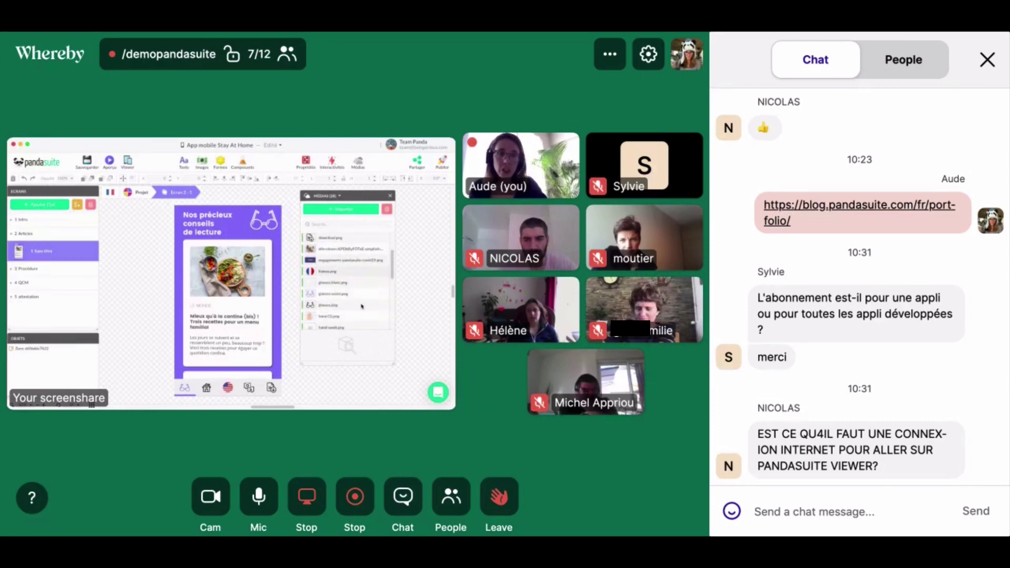
{"action": "scroll", "coordinate": [362, 306], "scroll_direction": "down", "scroll_amount": 5}
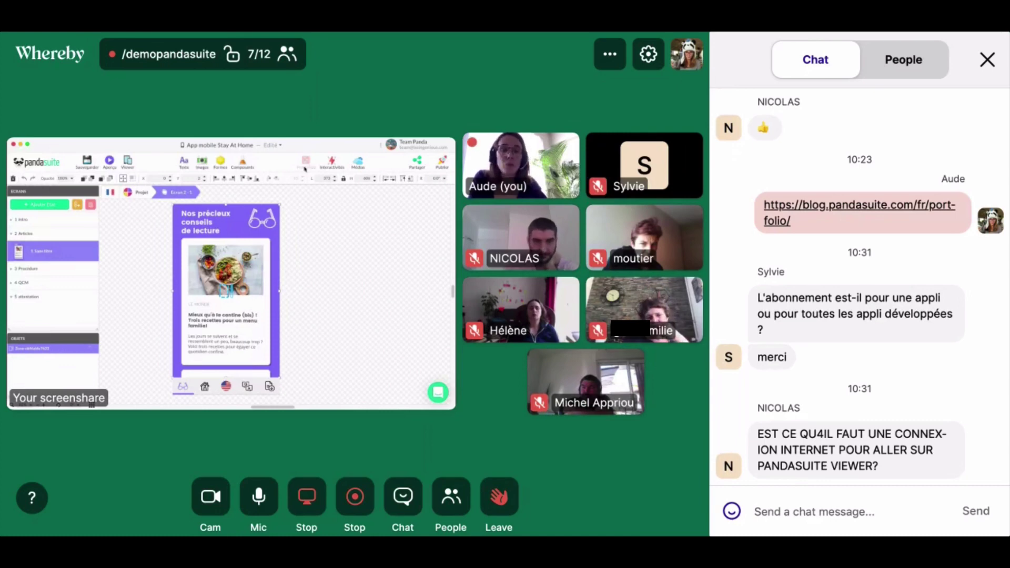
Step: Show the scrollable zone's properties nearer the canvas and open the first article card's pop-up for editing
{"action": "left_click", "coordinate": [311, 158]}
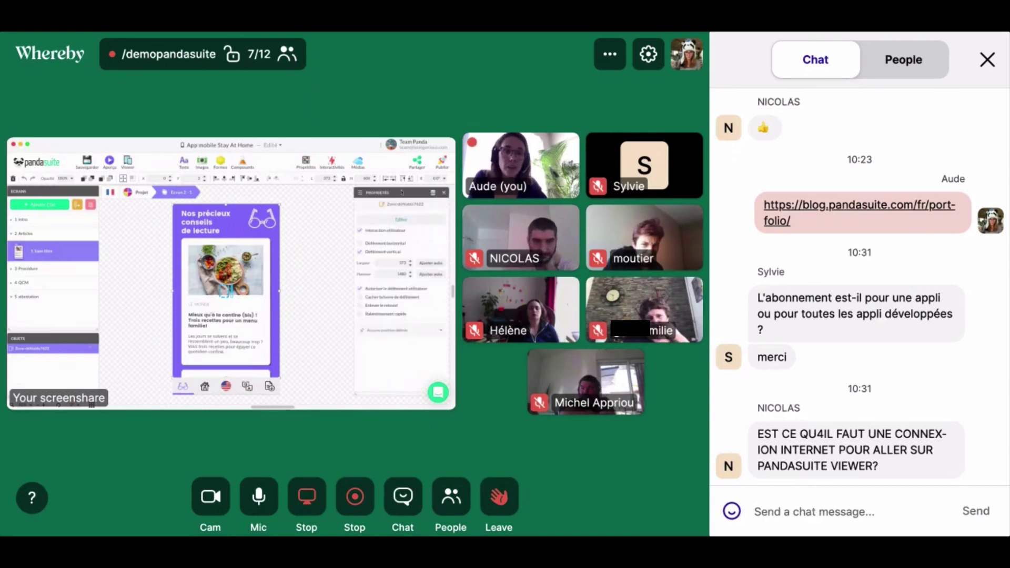
{"action": "left_click_drag", "start_coordinate": [406, 193], "coordinate": [348, 196]}
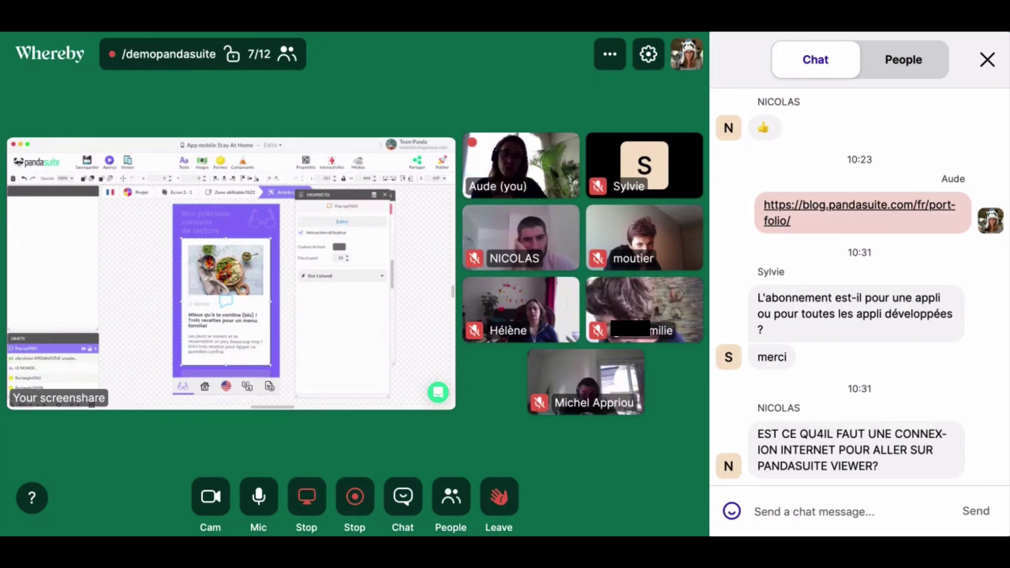
{"action": "double_click", "coordinate": [221, 290]}
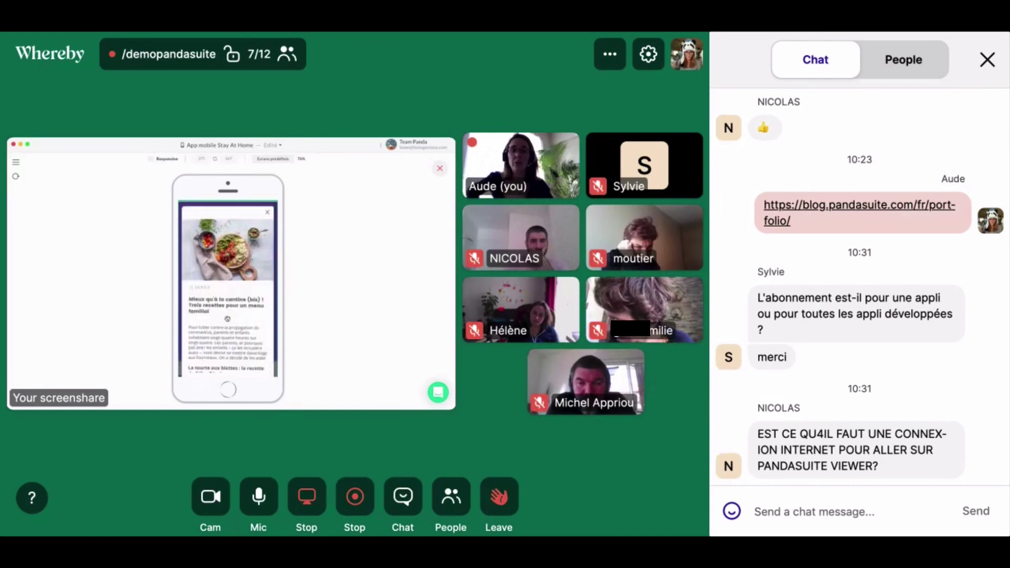
Step: Close the article pop-up in the preview, look through the article cards to the last one and quit the preview
{"action": "left_click", "coordinate": [267, 213]}
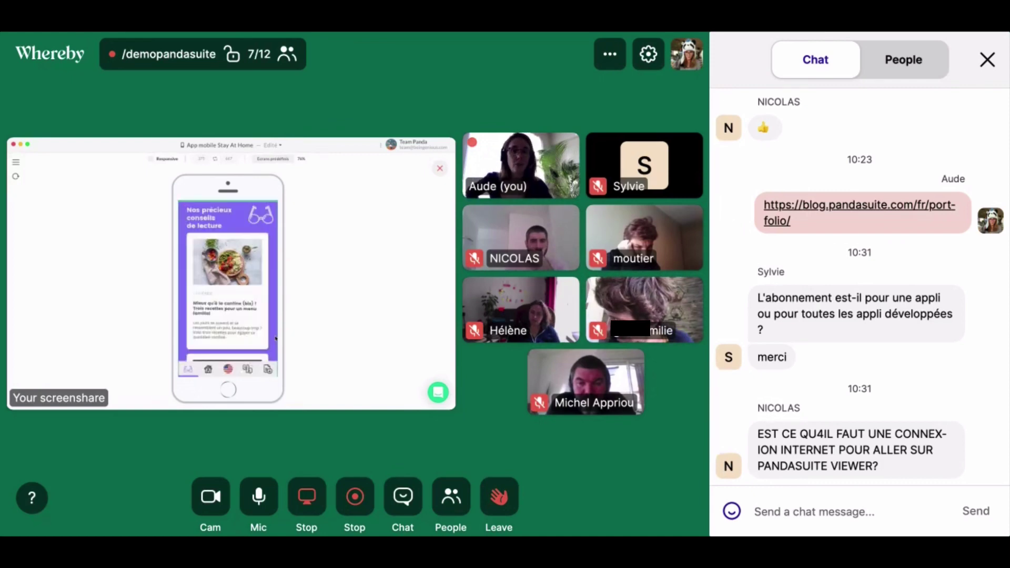
{"action": "scroll", "coordinate": [237, 350], "scroll_direction": "down", "scroll_amount": 2}
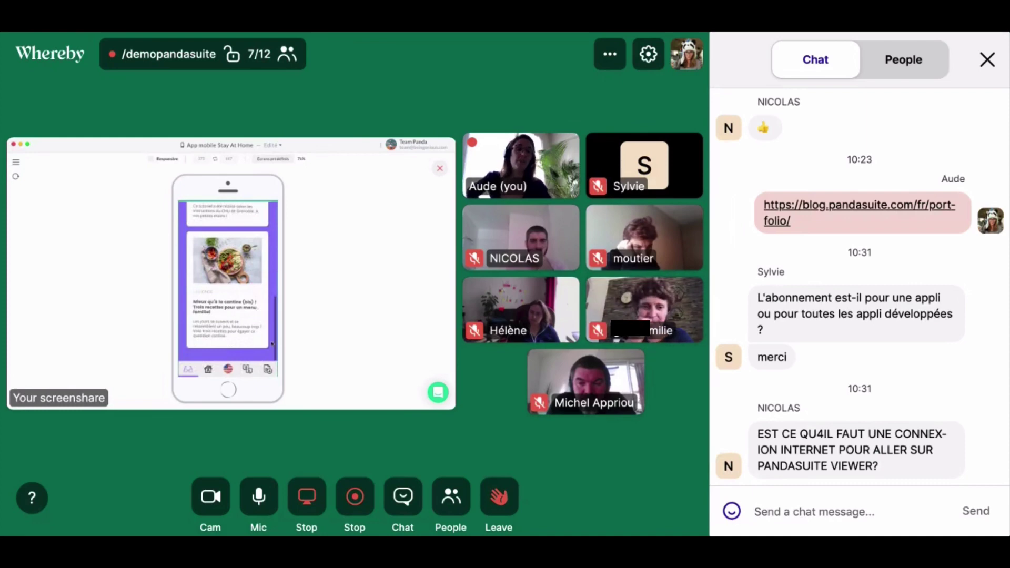
{"action": "left_click", "coordinate": [440, 168]}
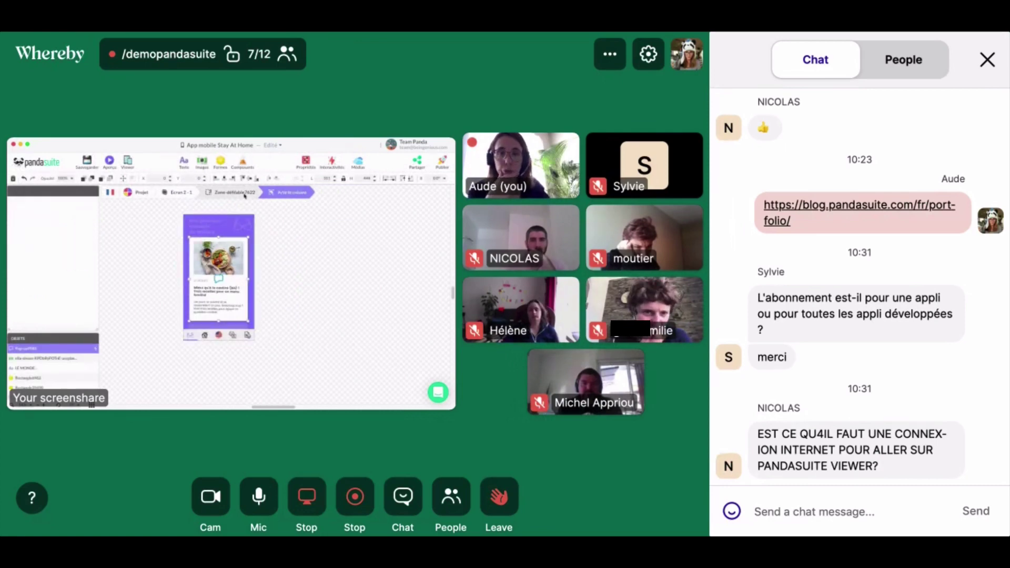
Step: Return to the scrollable zone and place a copy of the last article card directly below it
{"action": "left_click", "coordinate": [251, 194]}
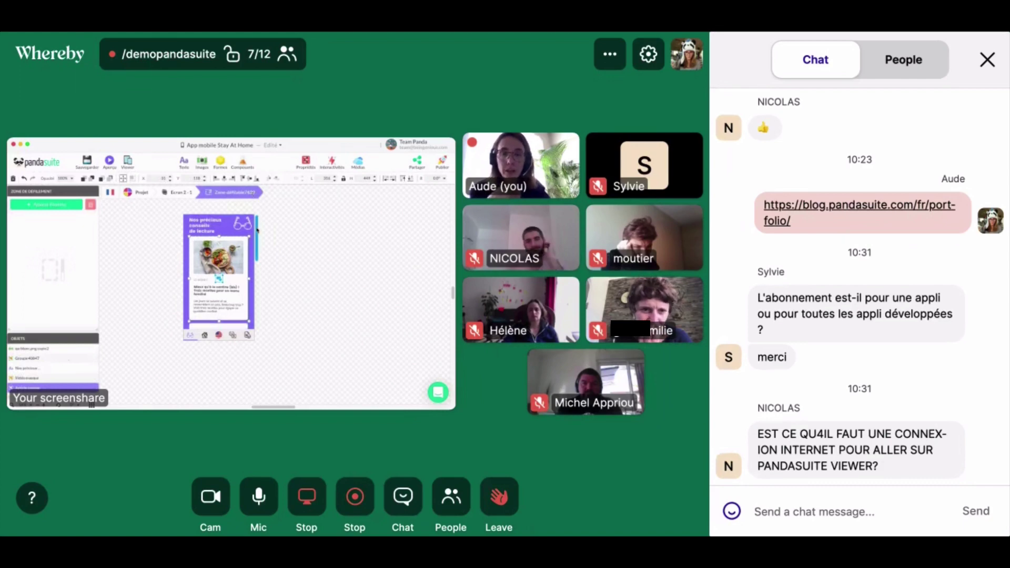
{"action": "scroll", "coordinate": [257, 230], "scroll_direction": "down", "scroll_amount": 1}
{"action": "scroll", "coordinate": [257, 230], "scroll_direction": "down", "scroll_amount": 3}
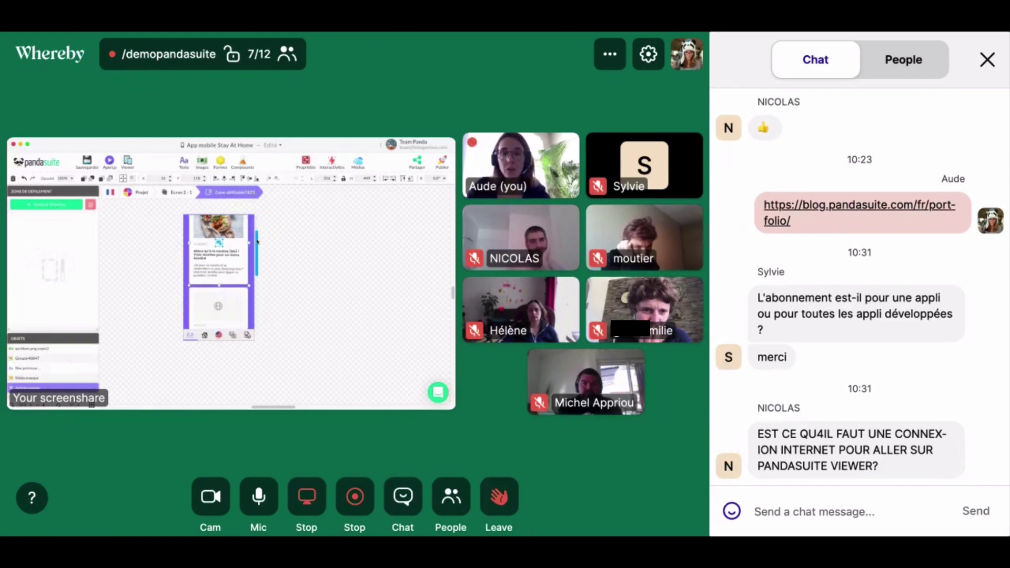
{"action": "scroll", "coordinate": [255, 278], "scroll_direction": "down", "scroll_amount": 4}
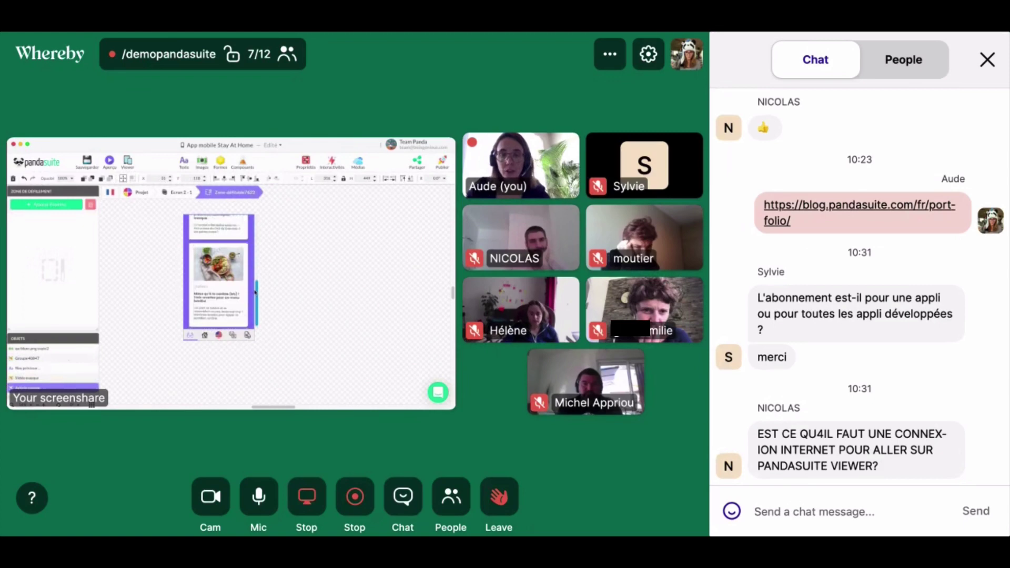
{"action": "left_click", "coordinate": [239, 272]}
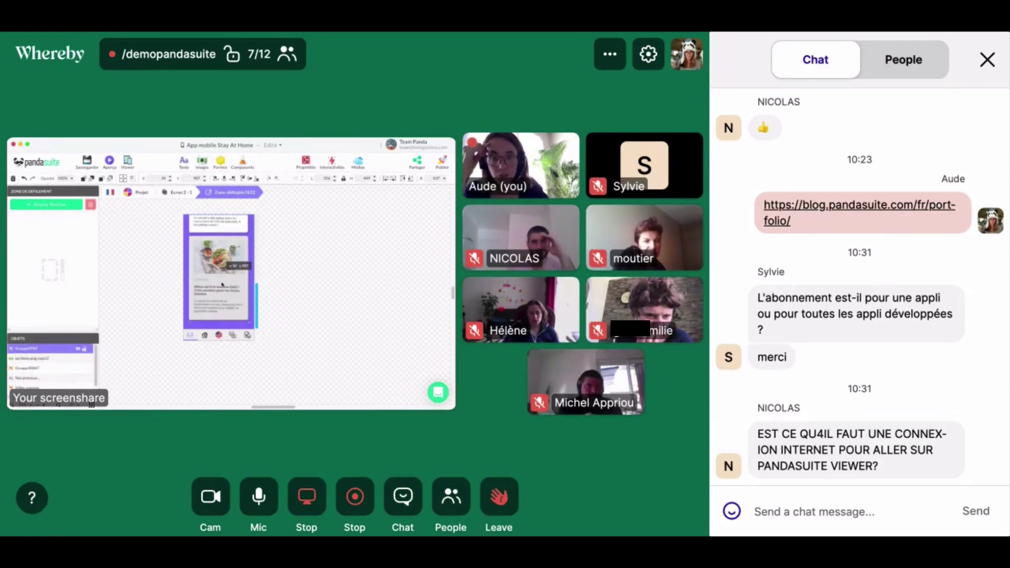
{"action": "mouse_move", "coordinate": [215, 326]}
{"action": "left_mouse_down"}
{"action": "mouse_move", "coordinate": [220, 340]}
{"action": "mouse_move", "coordinate": [228, 330]}
{"action": "left_mouse_up"}
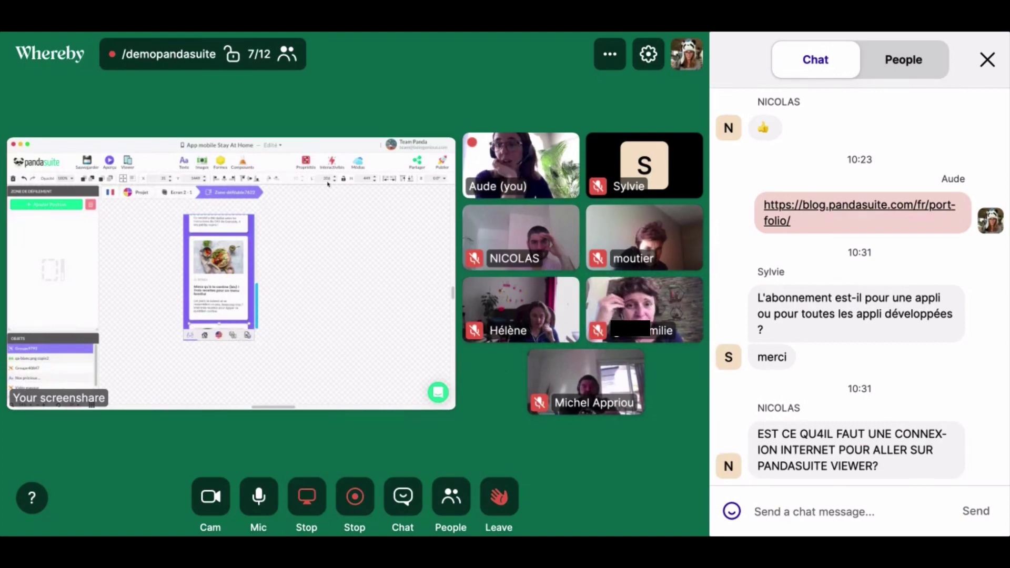
Step: Show the alignment grid options, close them and select the copied article card at the end of the scrollable zone
{"action": "left_click", "coordinate": [92, 406]}
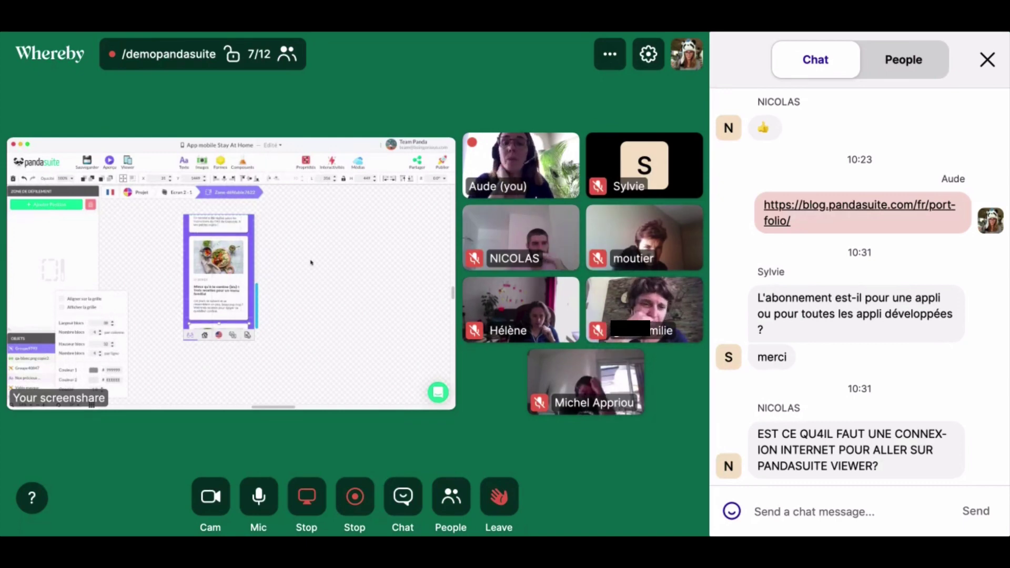
{"action": "left_click", "coordinate": [244, 320]}
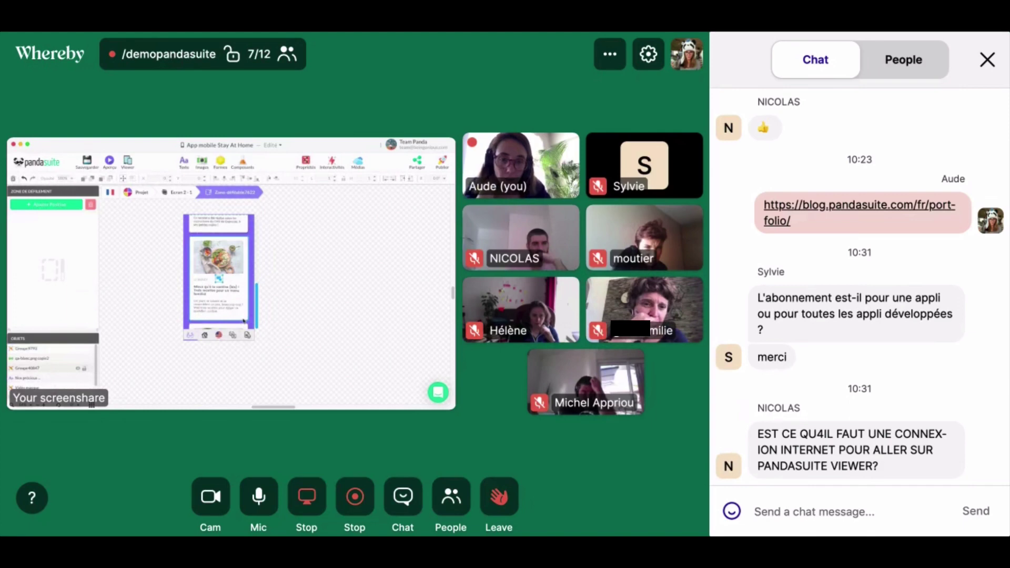
{"action": "left_click", "coordinate": [282, 287]}
{"action": "left_click", "coordinate": [238, 325]}
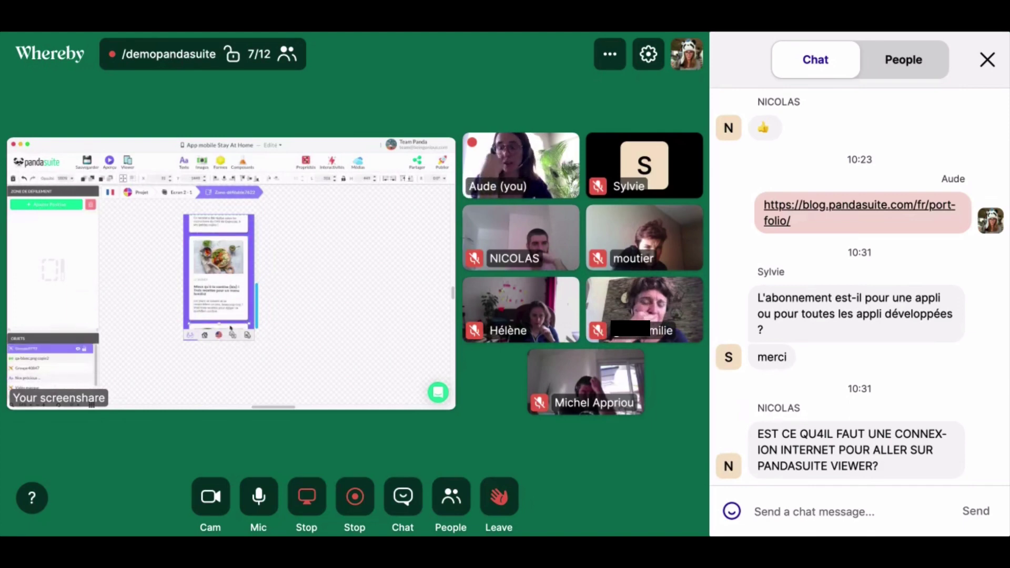
{"action": "left_click", "coordinate": [299, 278]}
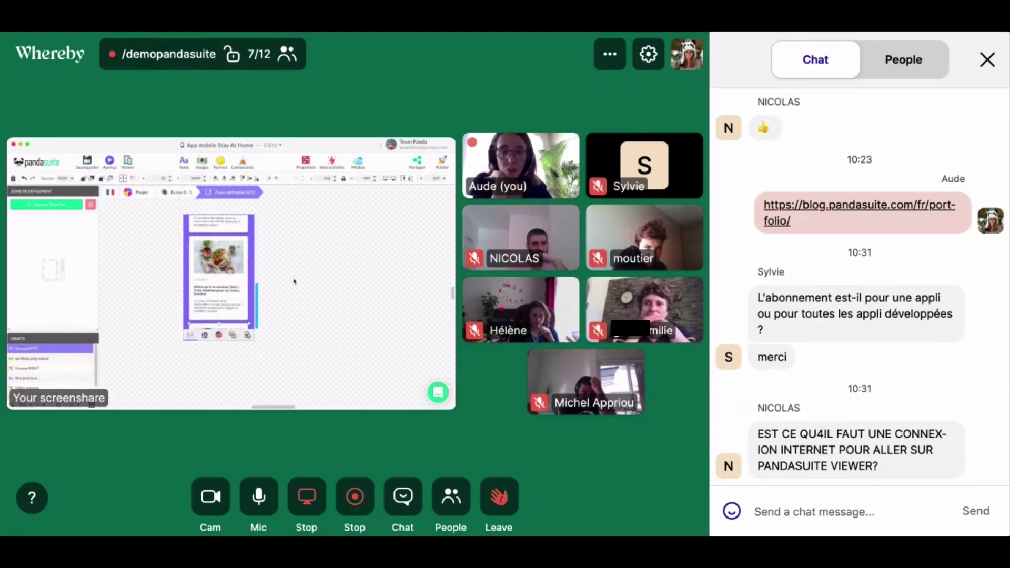
{"action": "left_click", "coordinate": [232, 330]}
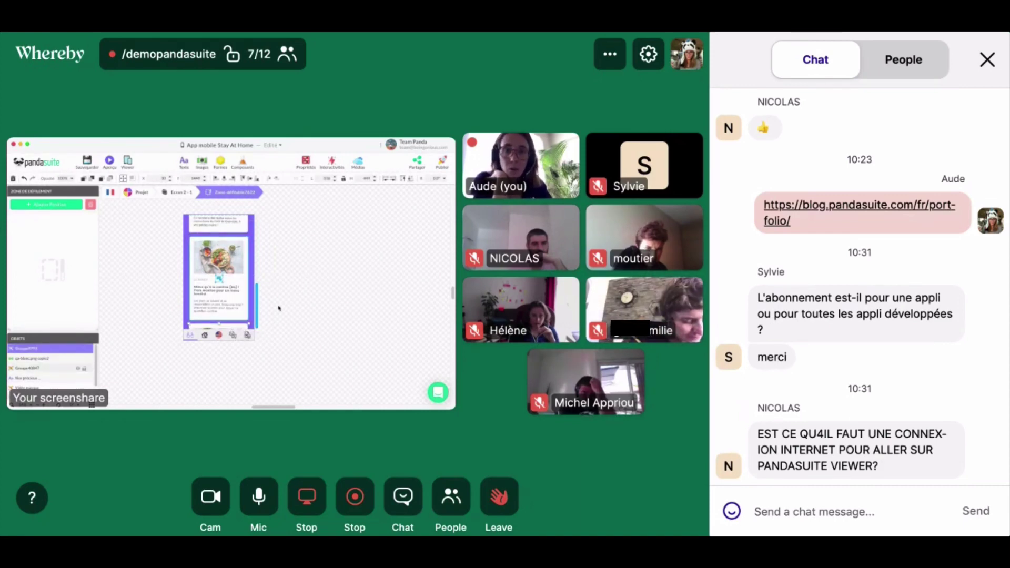
Step: Check the end of the article list in the scrollable zone and show the properties
{"action": "left_click_drag", "start_coordinate": [256, 305], "coordinate": [257, 290]}
{"action": "scroll", "coordinate": [258, 284], "scroll_direction": "up", "scroll_amount": 5}
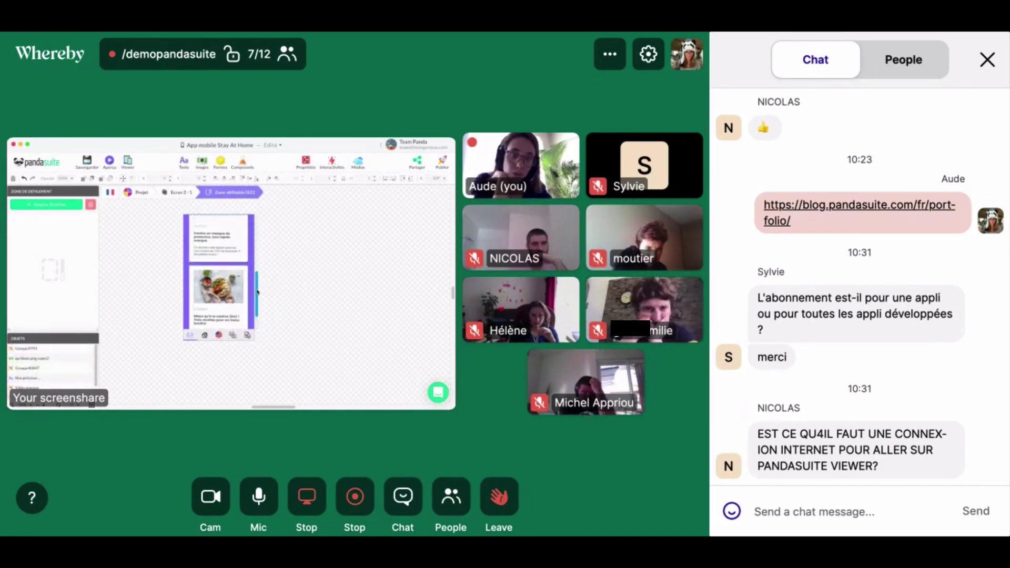
{"action": "scroll", "coordinate": [258, 279], "scroll_direction": "down", "scroll_amount": 5}
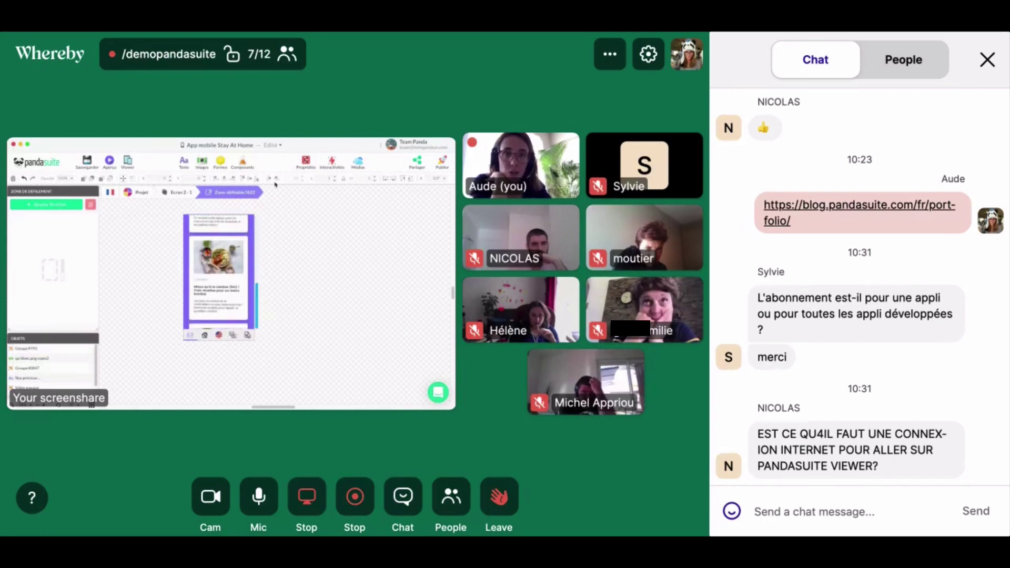
{"action": "left_click", "coordinate": [306, 160]}
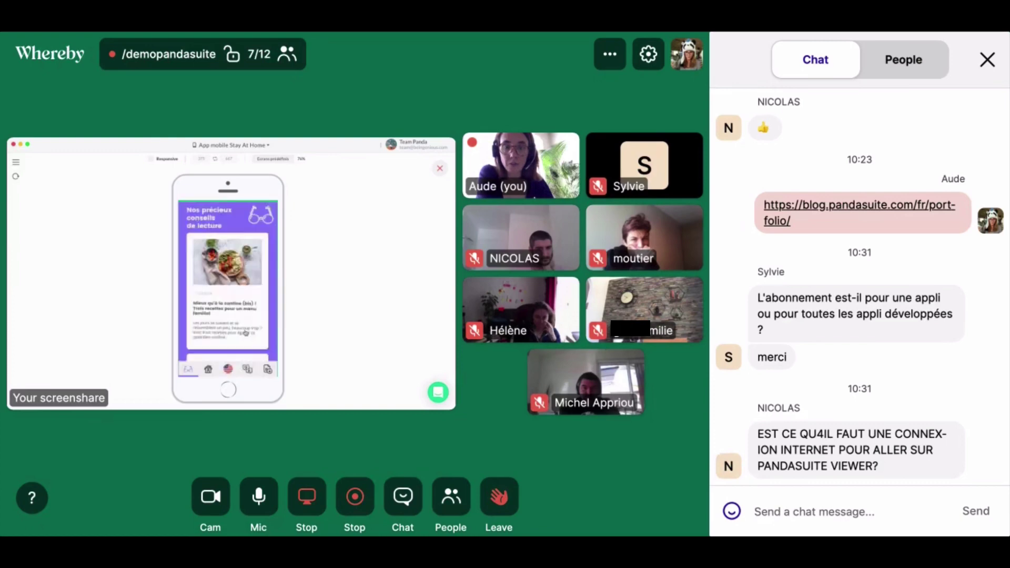
Step: Test an article card's empty white pop-up in the preview and quit the preview
{"action": "scroll", "coordinate": [246, 333], "scroll_direction": "down", "scroll_amount": 5}
{"action": "left_click", "coordinate": [239, 319]}
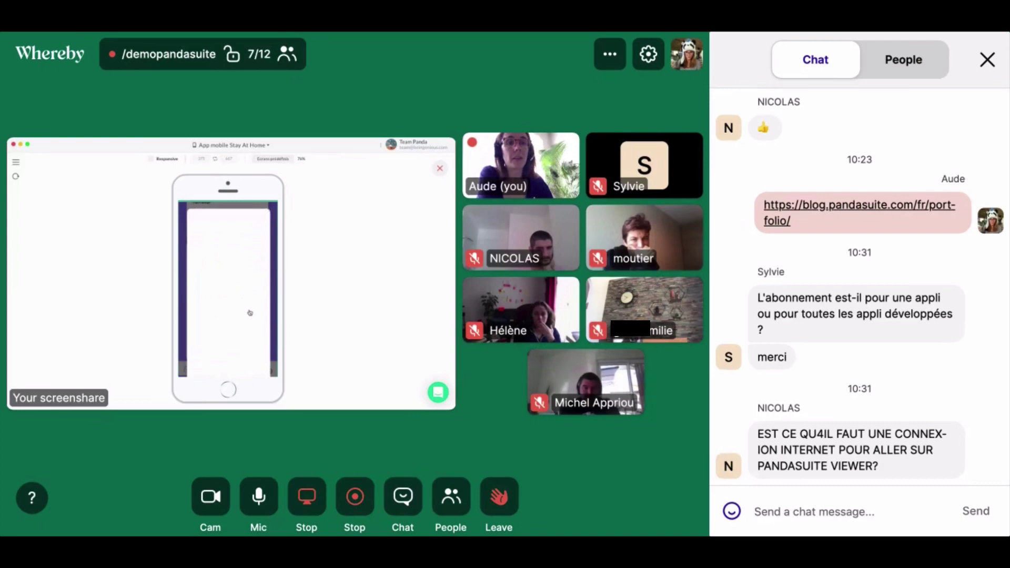
{"action": "left_click", "coordinate": [441, 169]}
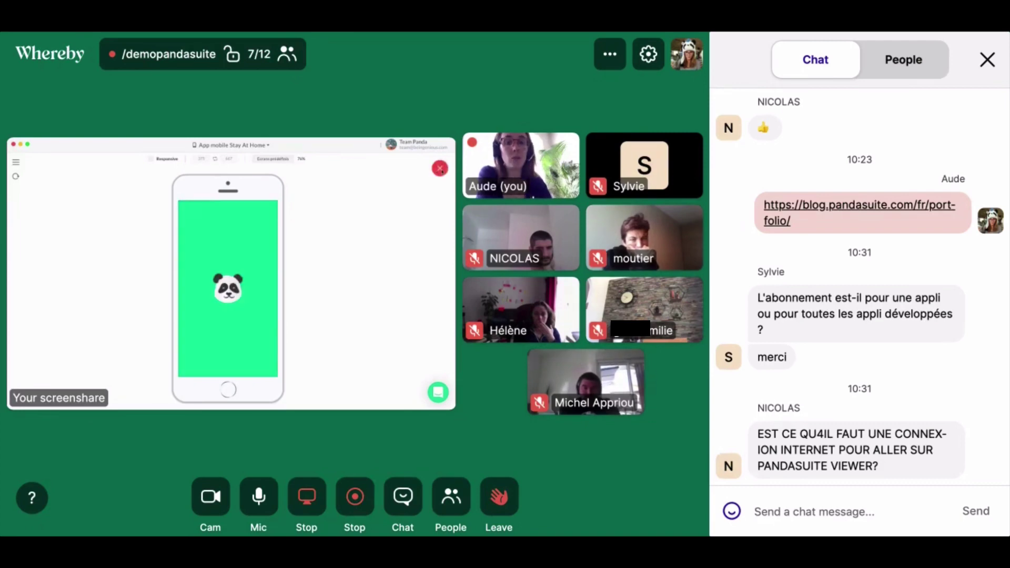
{"action": "left_click", "coordinate": [441, 169]}
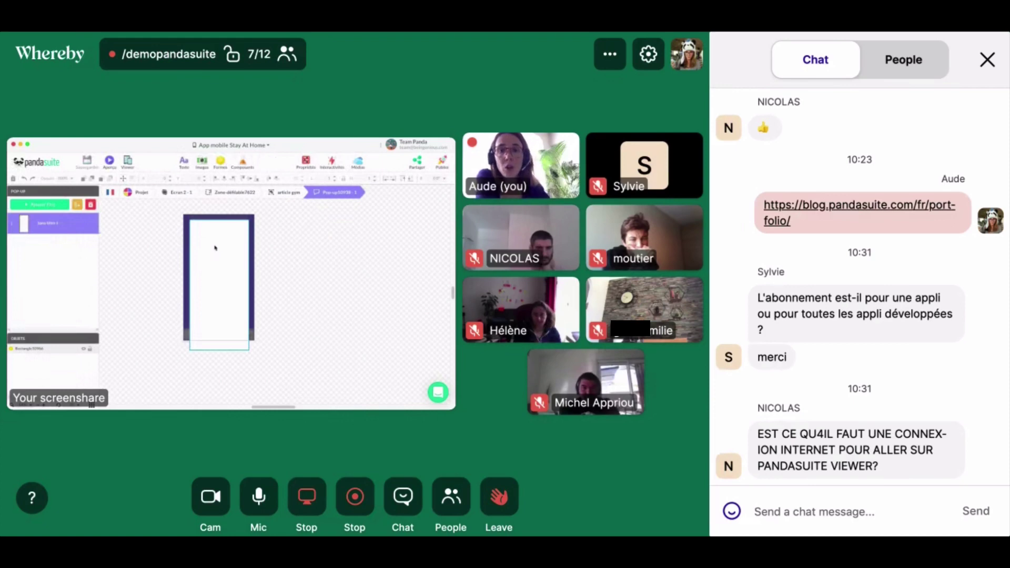
Step: Move the pop-up's white rectangle below the screen, duplicate the state and move the copy's rectangle back up over the screen
{"action": "left_click_drag", "start_coordinate": [215, 248], "coordinate": [212, 354]}
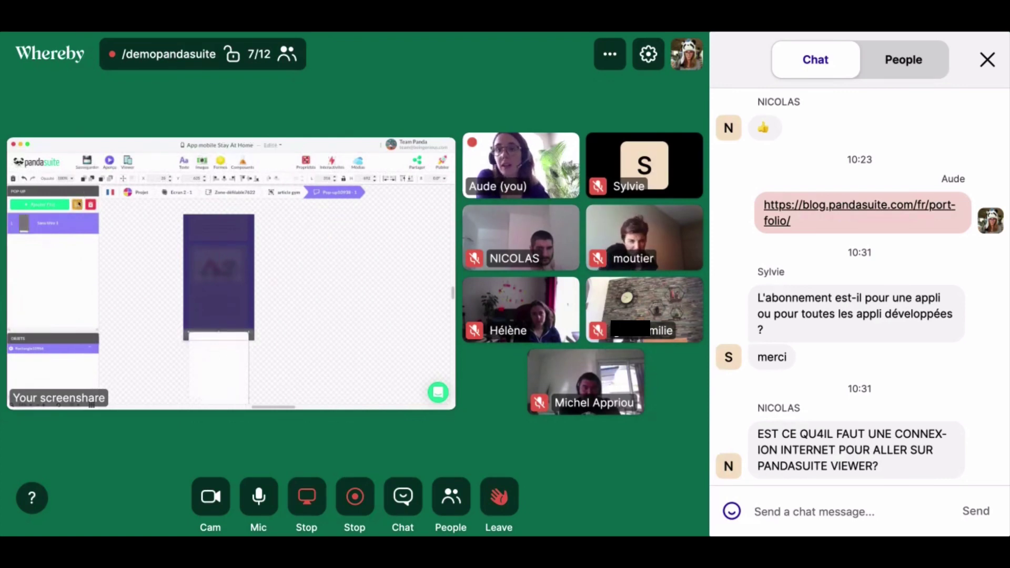
{"action": "left_click", "coordinate": [77, 205]}
{"action": "left_click_drag", "start_coordinate": [221, 369], "coordinate": [217, 260]}
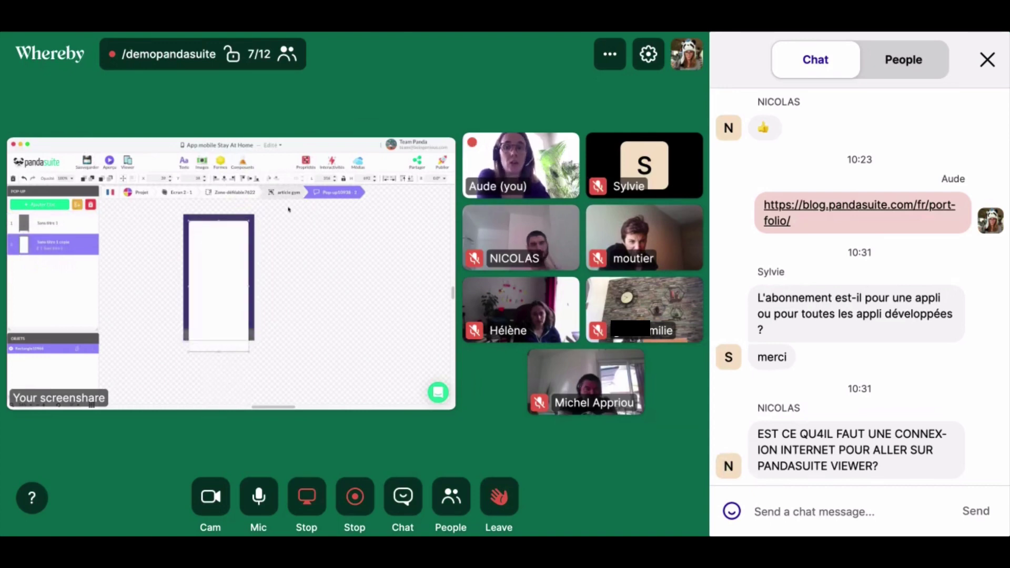
Step: Add an interaction to the pop-up's first state that goes to the next state when state 1 is displayed, and save the project
{"action": "left_click", "coordinate": [67, 225]}
{"action": "left_click", "coordinate": [330, 167]}
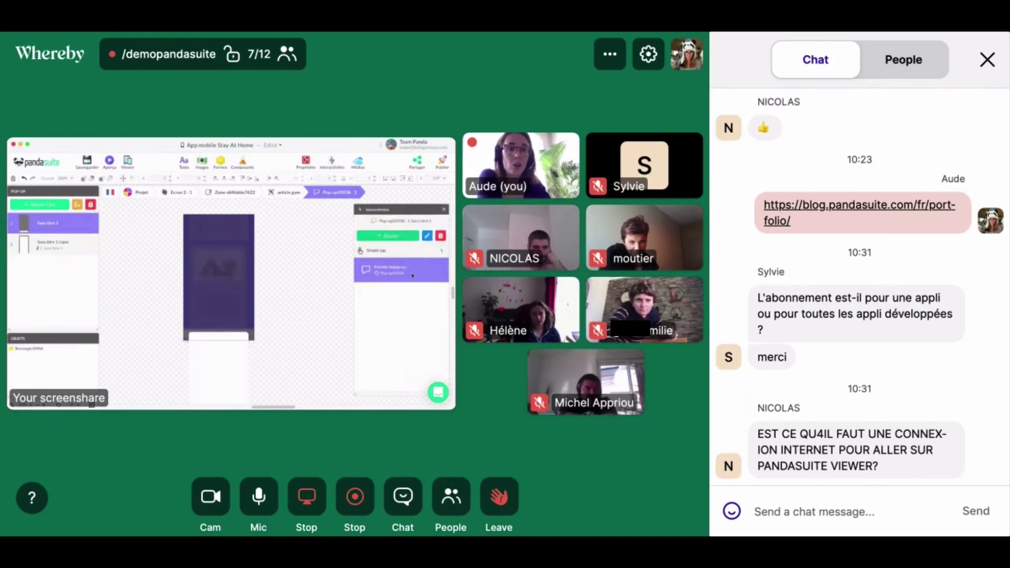
{"action": "left_click", "coordinate": [410, 235]}
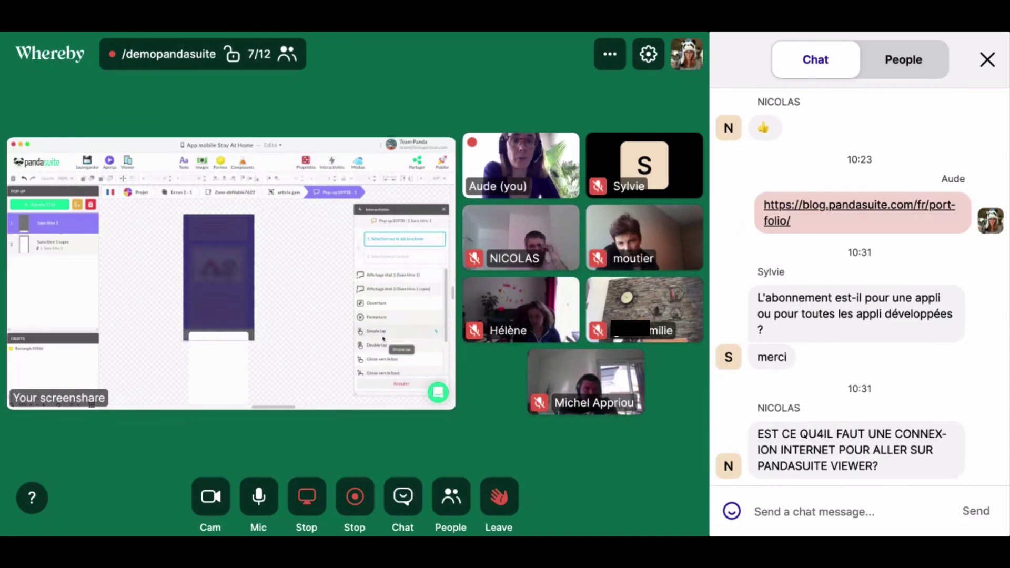
{"action": "left_click", "coordinate": [388, 277]}
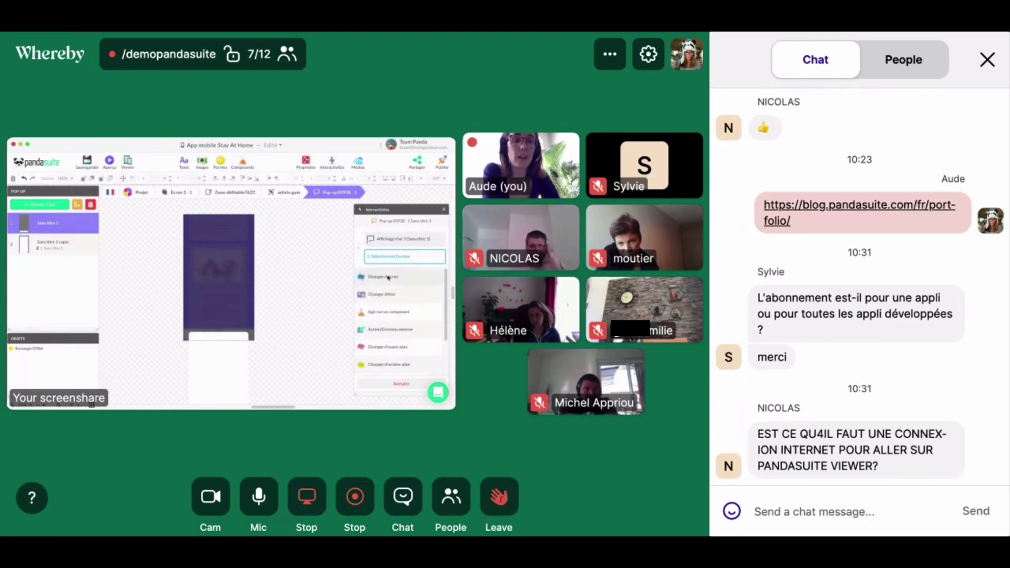
{"action": "left_click", "coordinate": [385, 313]}
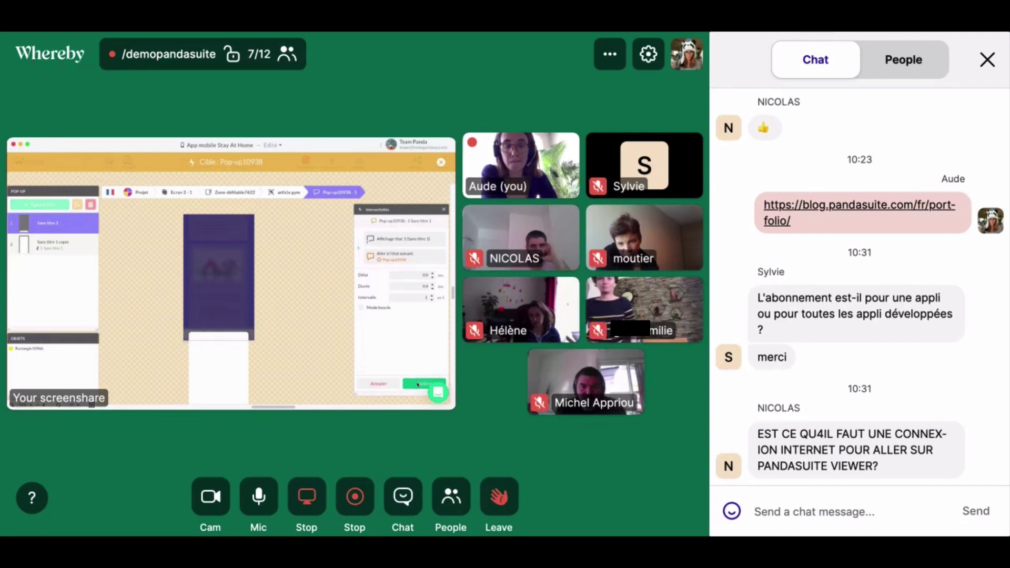
{"action": "left_click", "coordinate": [418, 385]}
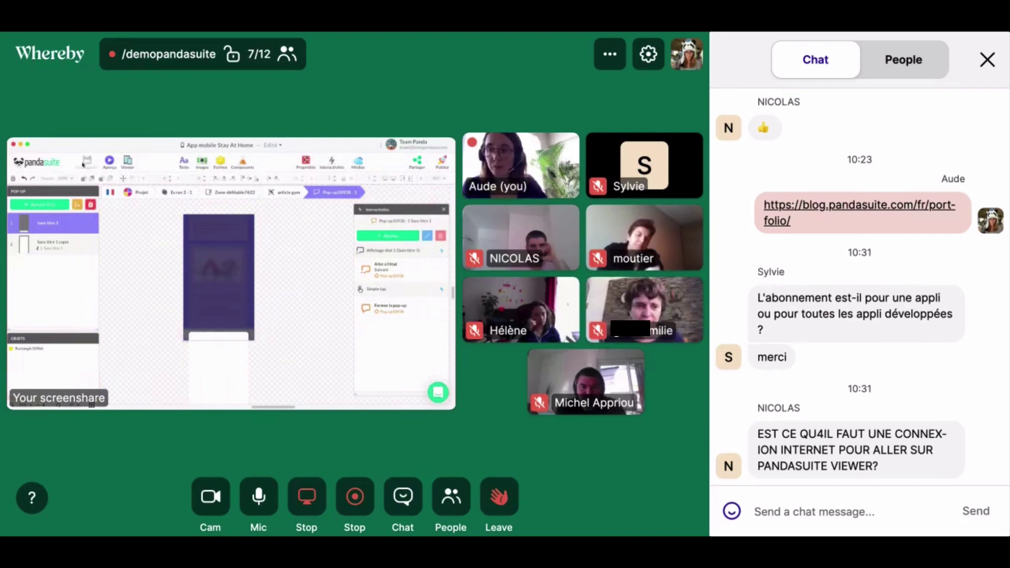
{"action": "left_click", "coordinate": [84, 162]}
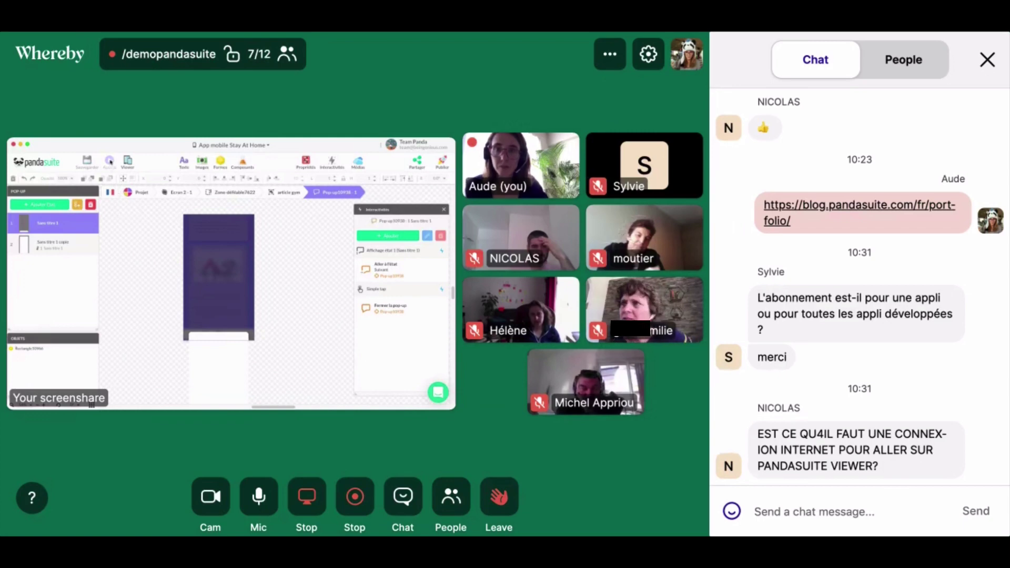
Step: Test the gym article card's animated pop-up in the preview and quit the preview
{"action": "left_click", "coordinate": [110, 162]}
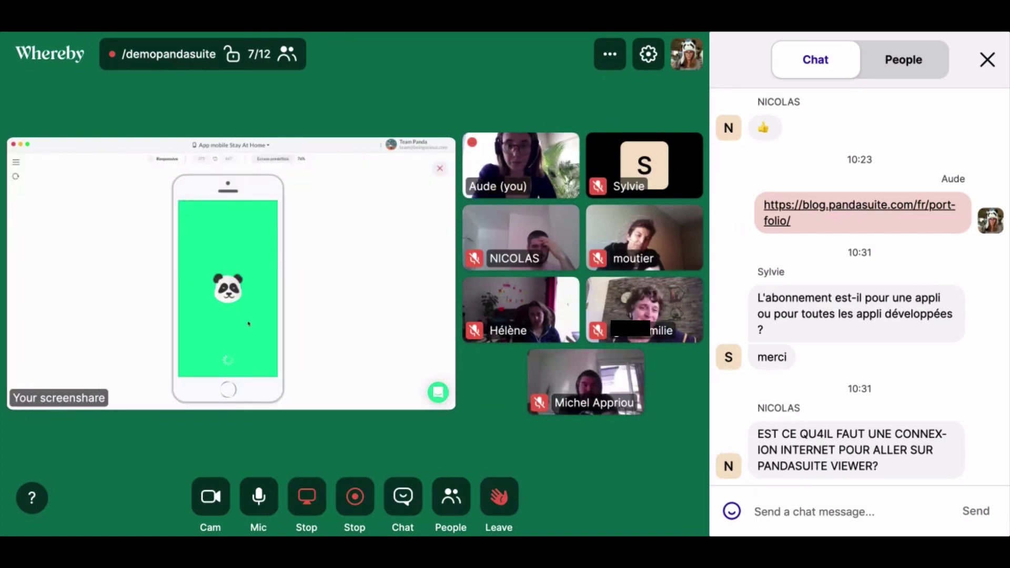
{"action": "scroll", "coordinate": [234, 331], "scroll_direction": "down", "scroll_amount": 5}
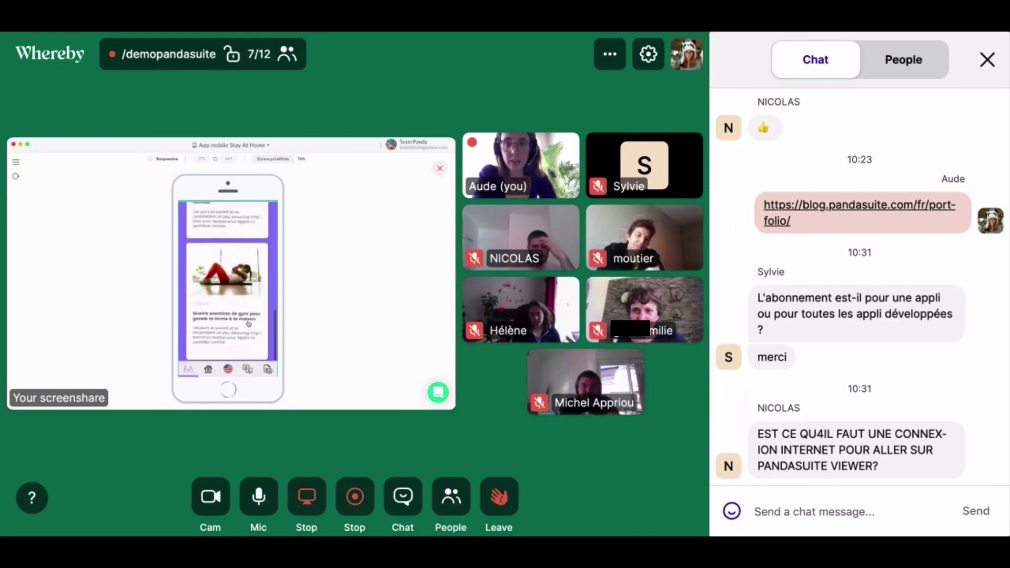
{"action": "left_click", "coordinate": [234, 337]}
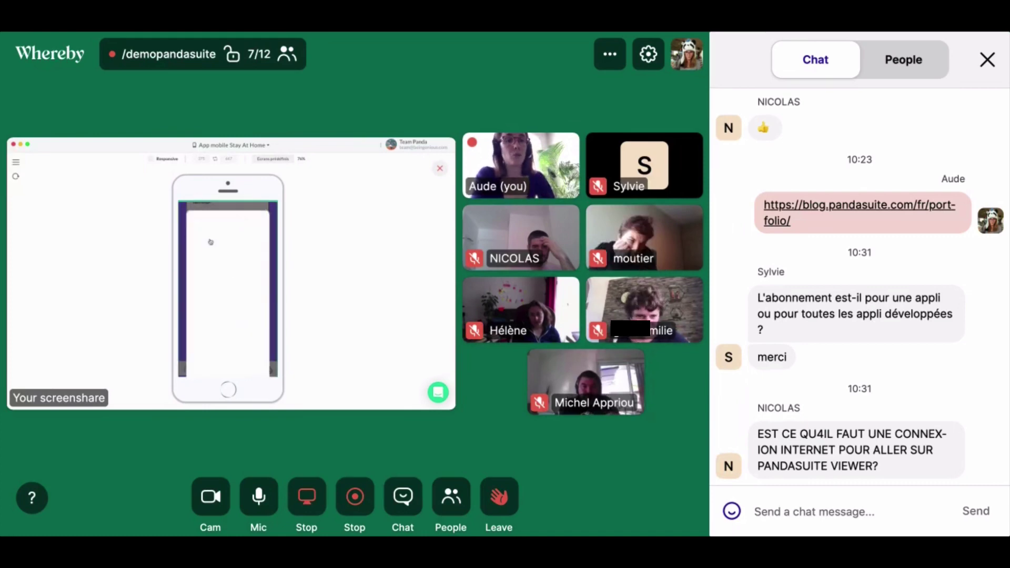
{"action": "left_click", "coordinate": [440, 168]}
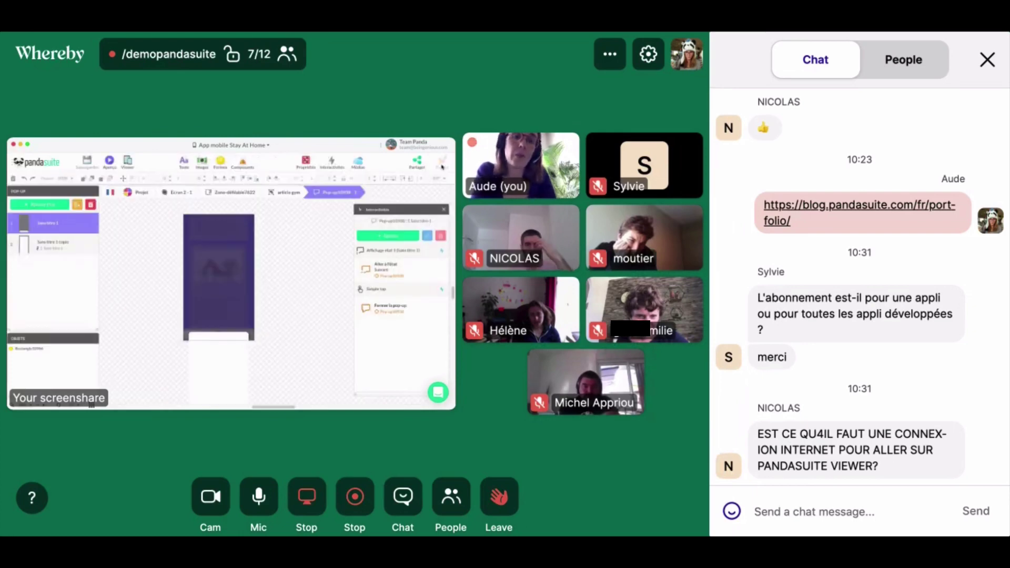
Step: Return to the scrollable zone, go to the start of its list and open the cooking article card's pop-up
{"action": "left_click", "coordinate": [272, 193]}
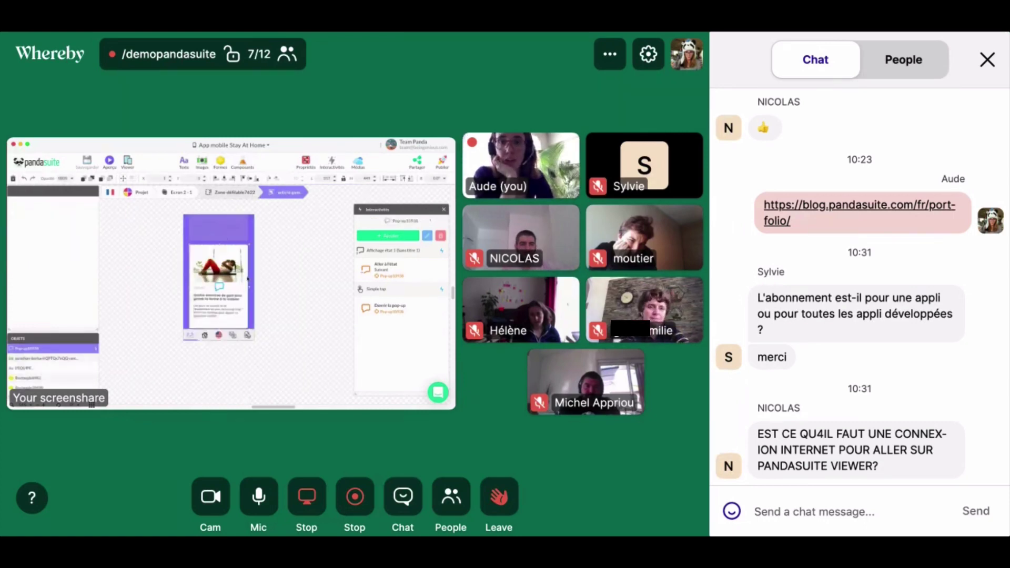
{"action": "left_click", "coordinate": [255, 288]}
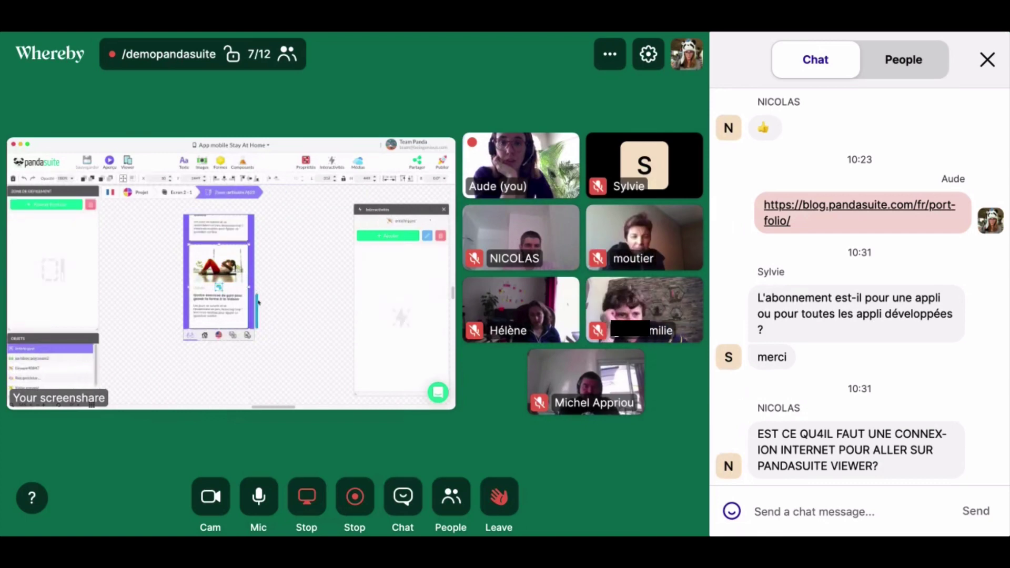
{"action": "left_click_drag", "start_coordinate": [257, 293], "coordinate": [258, 217]}
{"action": "left_click", "coordinate": [218, 263]}
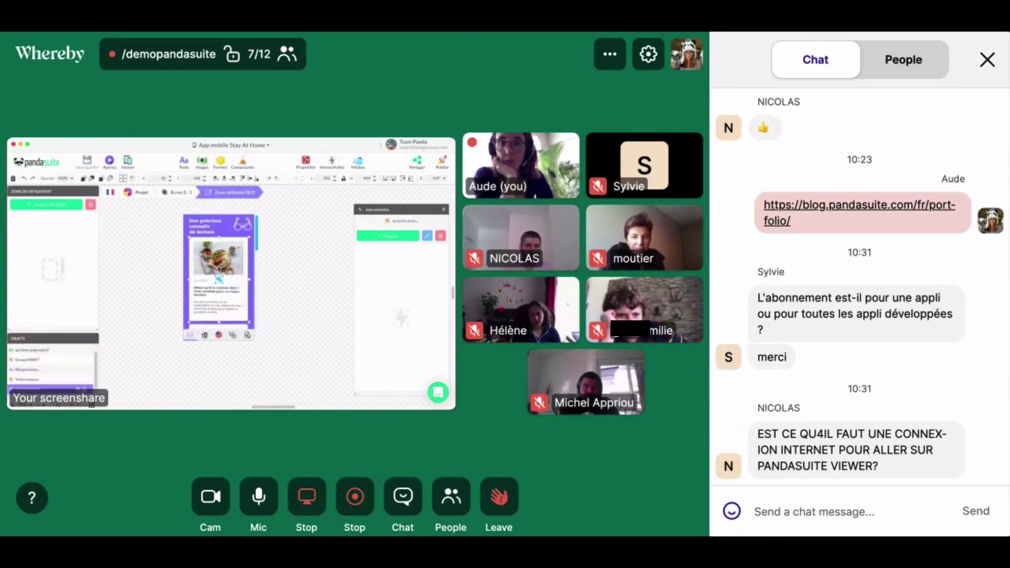
{"action": "double_click", "coordinate": [236, 268]}
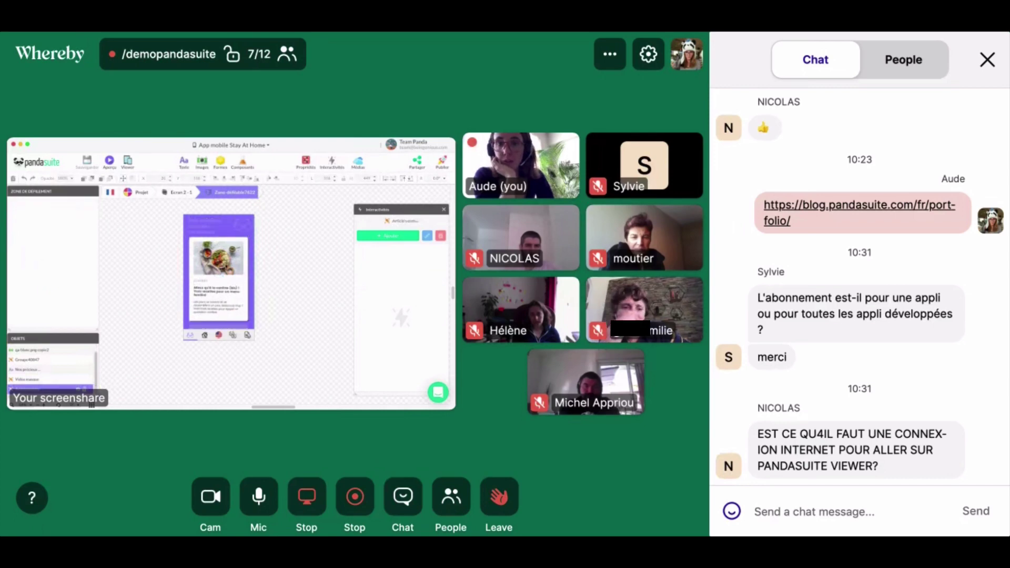
{"action": "left_click", "coordinate": [236, 271]}
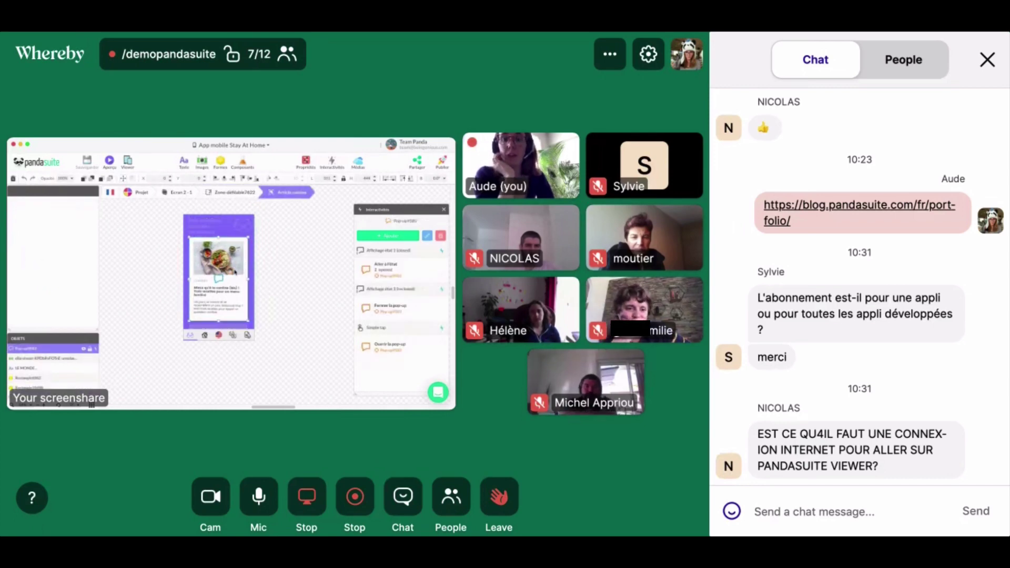
{"action": "double_click", "coordinate": [236, 273]}
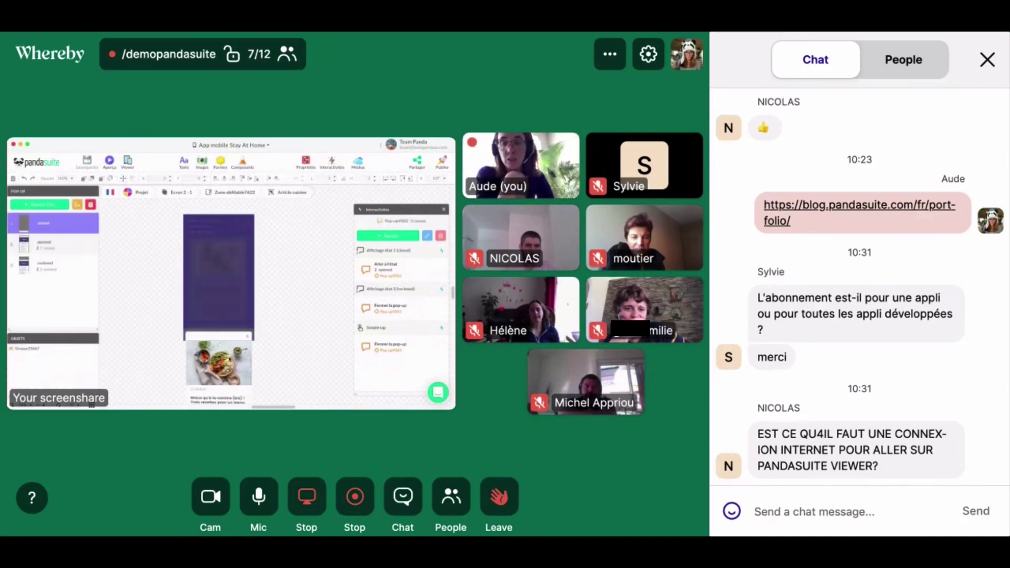
Step: Show the cooking pop-up's opened and reclosed states, then leave the pop-up
{"action": "left_click", "coordinate": [62, 246]}
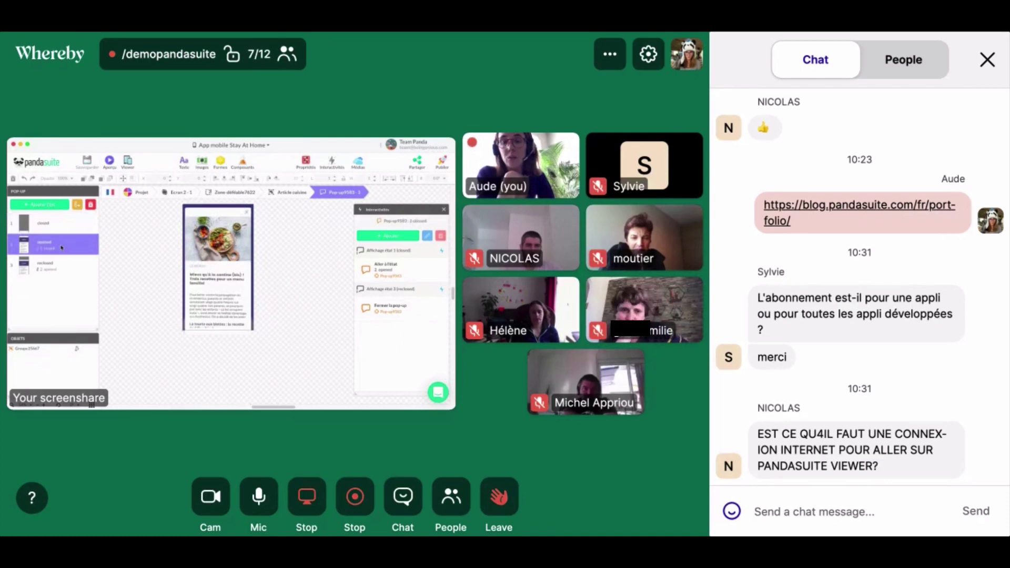
{"action": "left_click", "coordinate": [62, 269]}
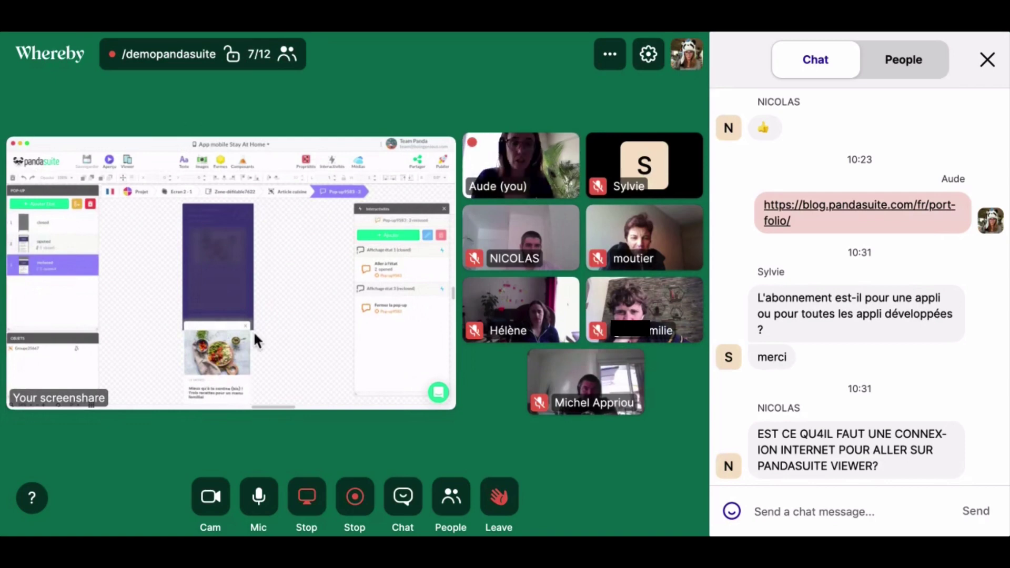
{"action": "left_click", "coordinate": [290, 193]}
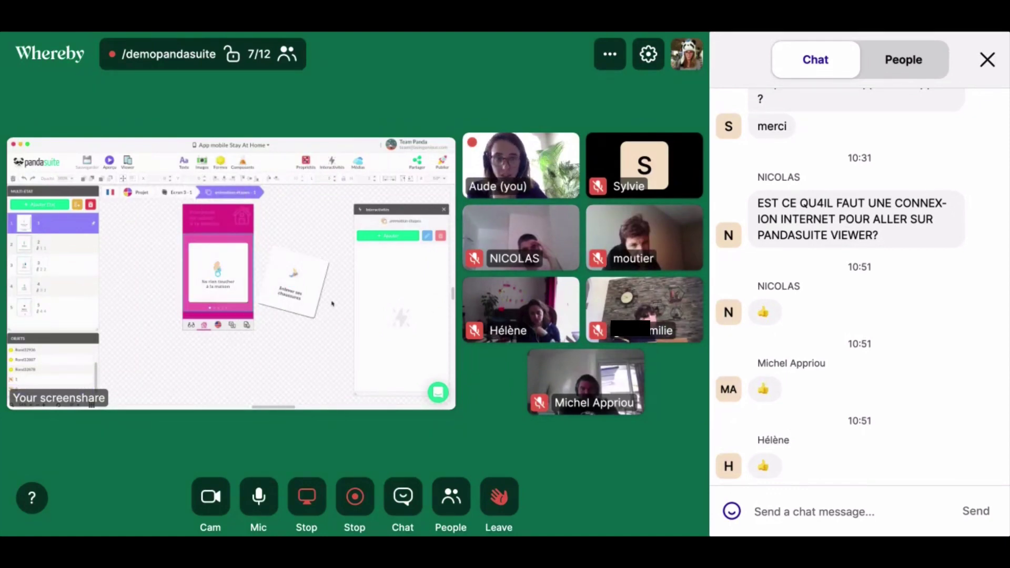
Step: Compare the positions of the instruction cards in states 1 and 2 of the step animation multi-state
{"action": "left_click", "coordinate": [306, 288]}
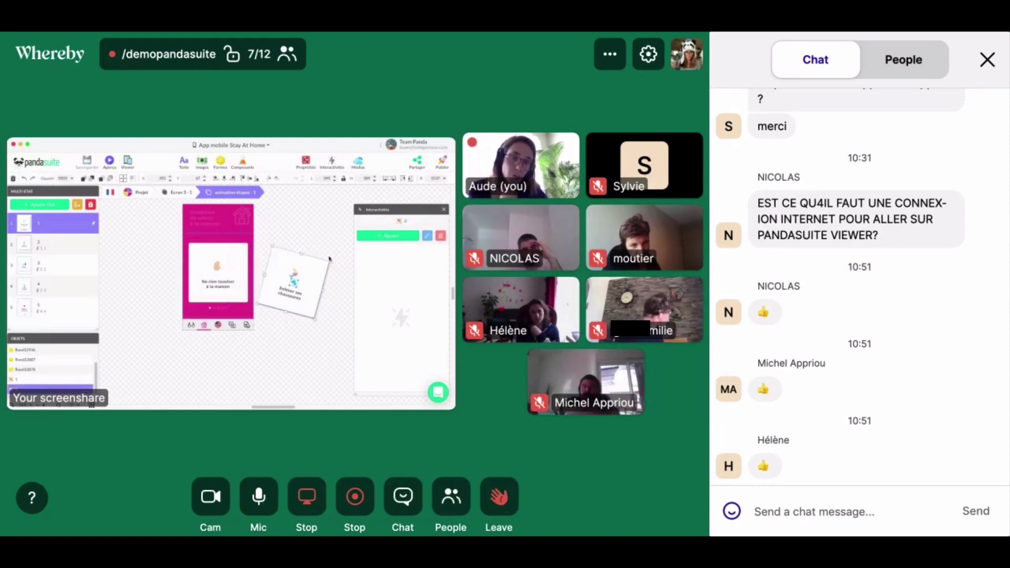
{"action": "left_click", "coordinate": [62, 248]}
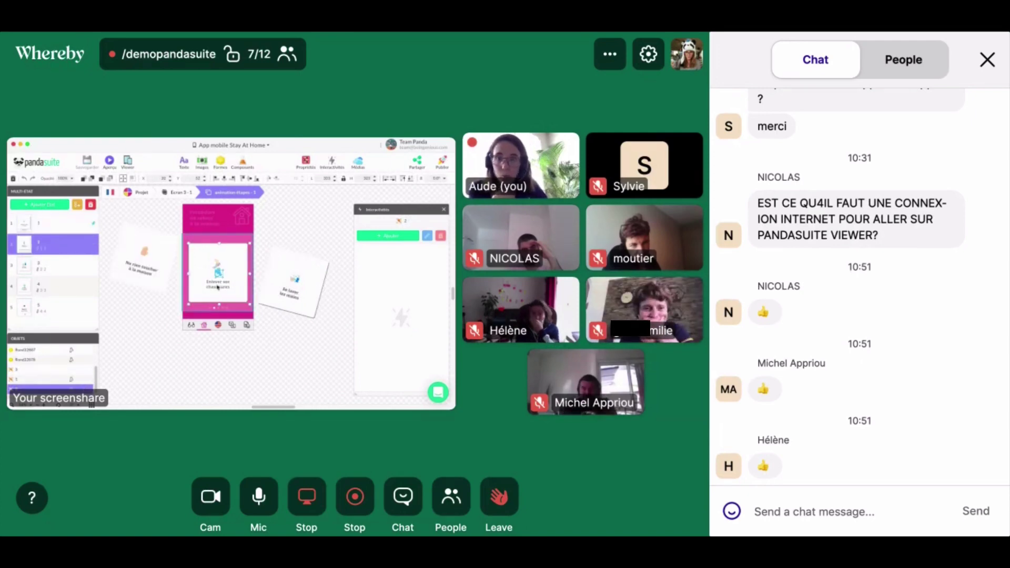
{"action": "left_click", "coordinate": [150, 275]}
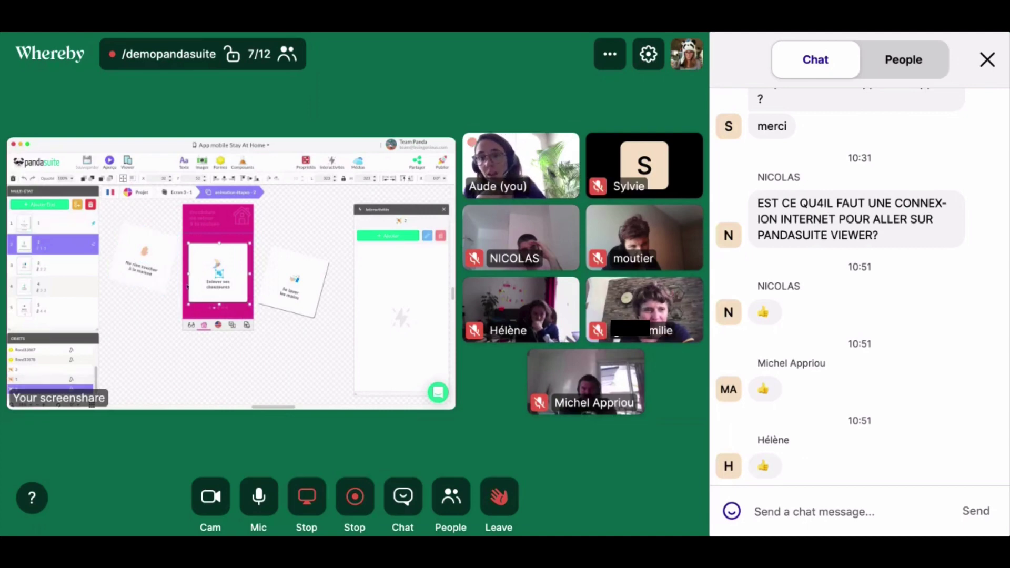
{"action": "left_click", "coordinate": [294, 290]}
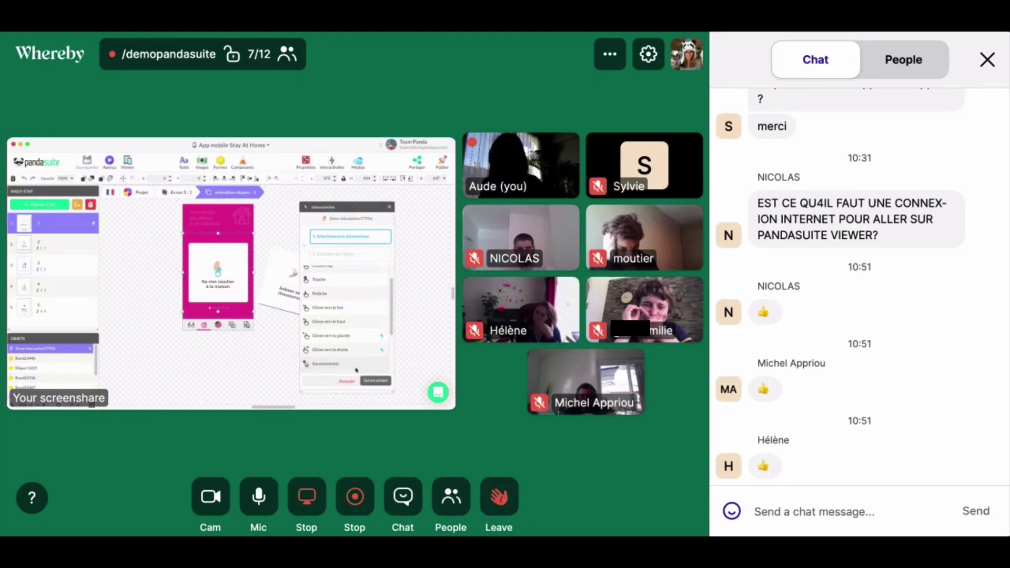
Step: Try a simple tap interaction on the interactive zone that sends the step animation to its next state
{"action": "scroll", "coordinate": [360, 306], "scroll_direction": "down", "scroll_amount": 2}
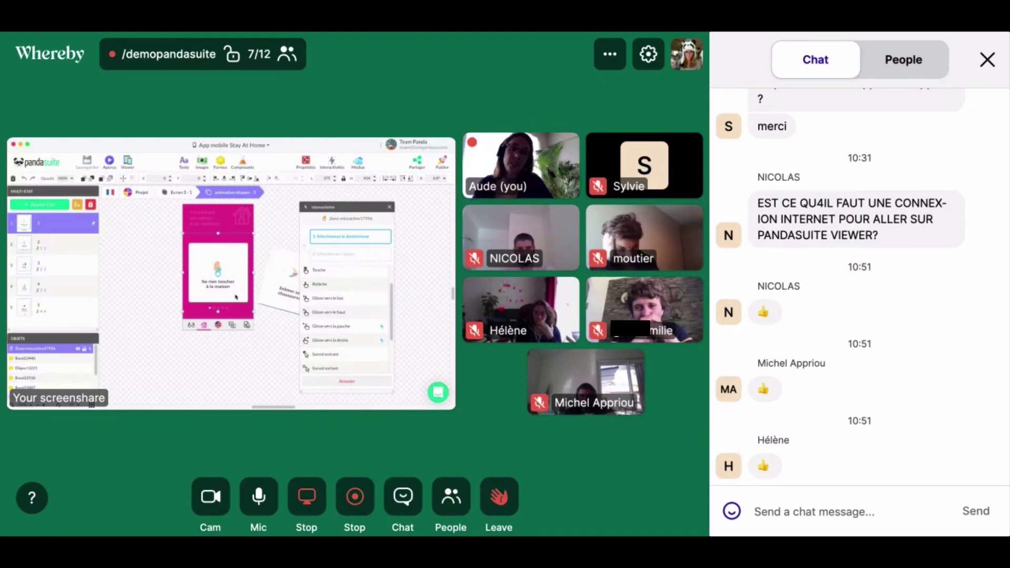
{"action": "left_click", "coordinate": [290, 295]}
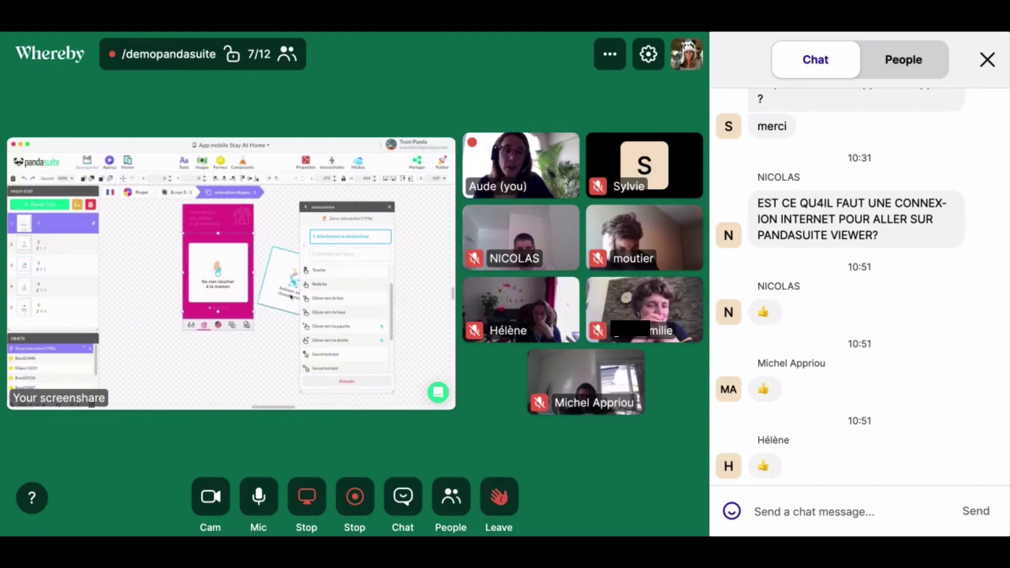
{"action": "scroll", "coordinate": [344, 277], "scroll_direction": "up", "scroll_amount": 2}
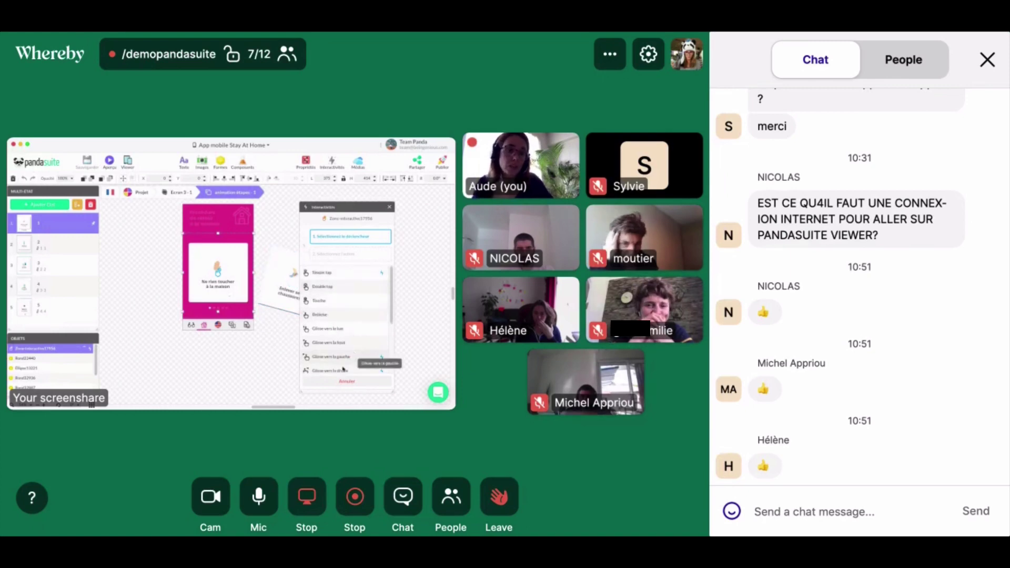
{"action": "left_click", "coordinate": [355, 274]}
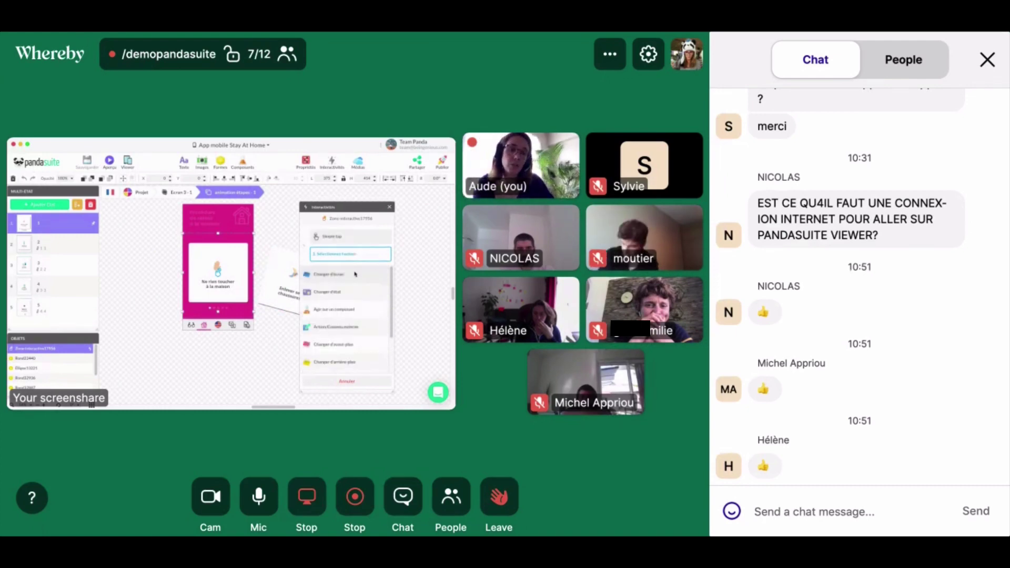
{"action": "left_click", "coordinate": [317, 316]}
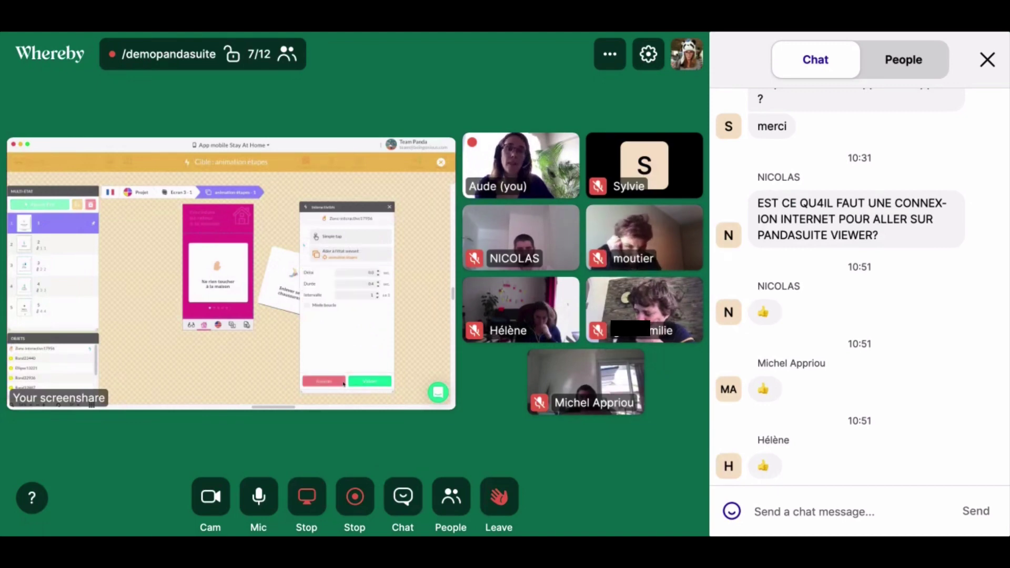
Step: Test the step animation's card sequence in the preview and quit the preview
{"action": "left_click", "coordinate": [228, 273]}
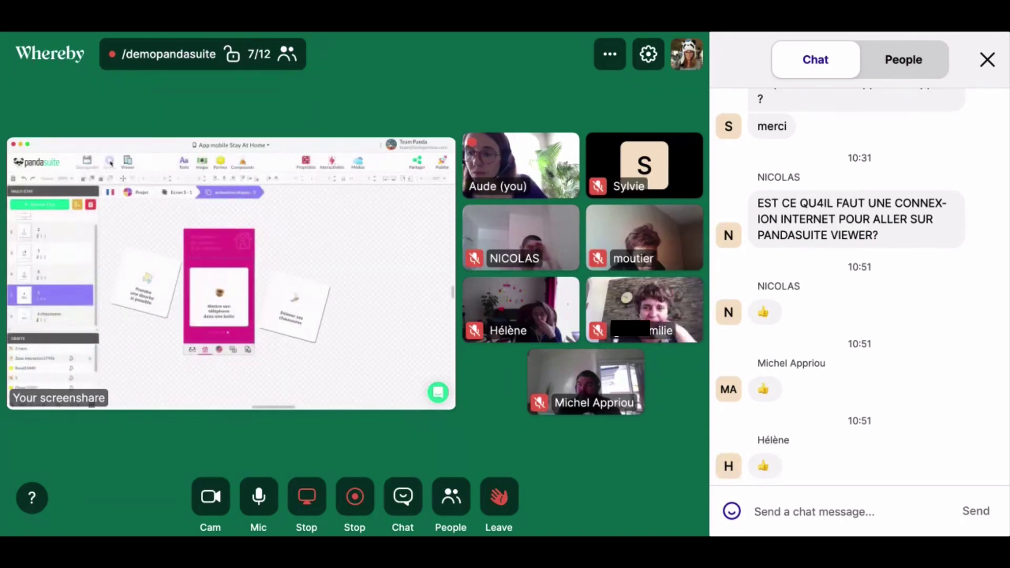
{"action": "left_click", "coordinate": [111, 163]}
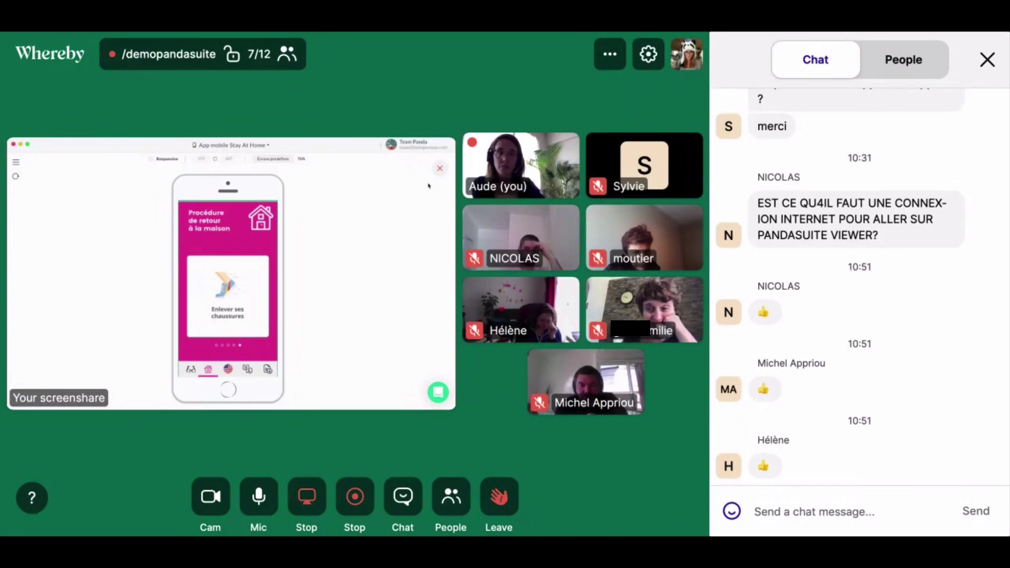
{"action": "left_click", "coordinate": [439, 171]}
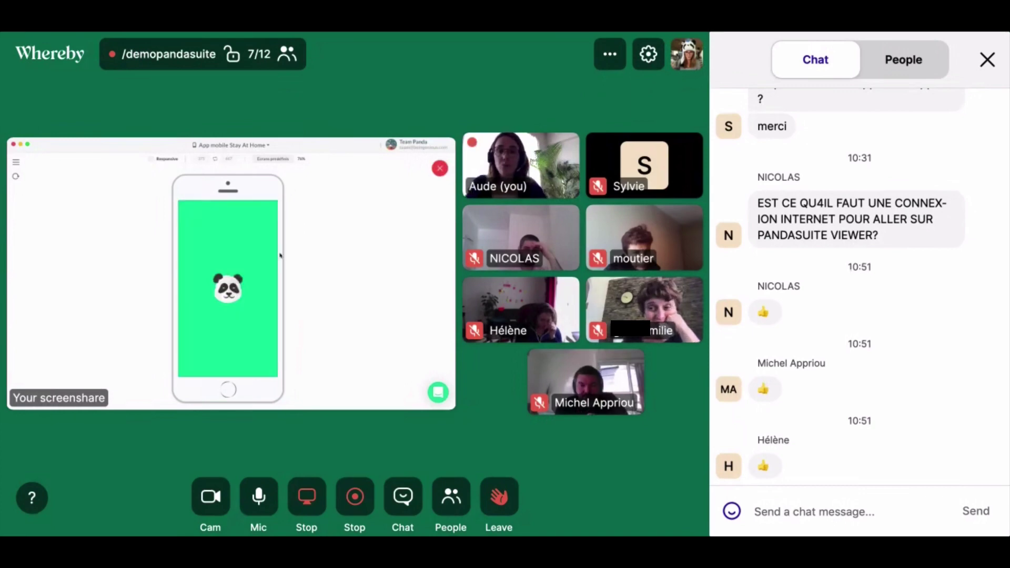
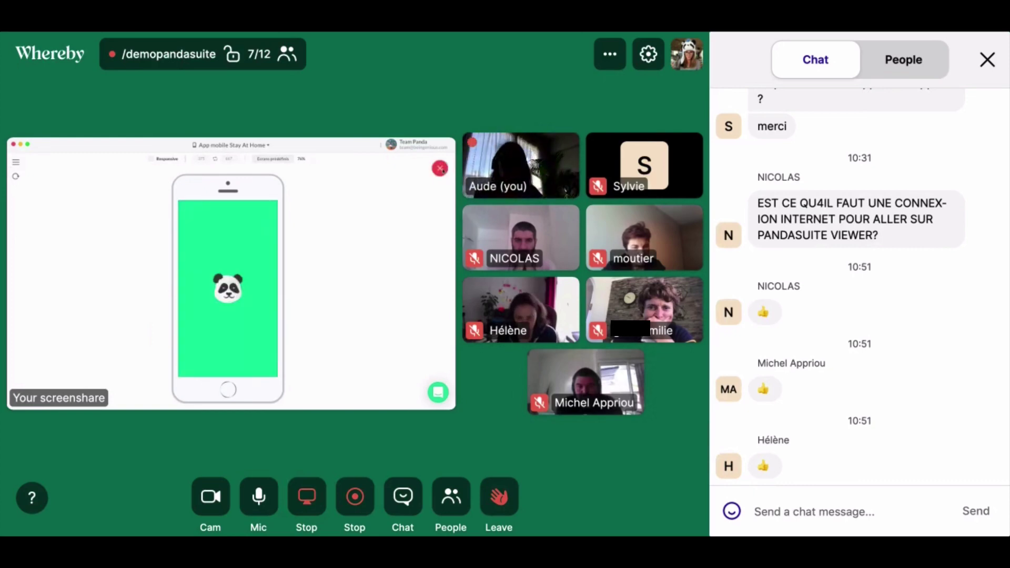
{"action": "key", "text": "Escape"}
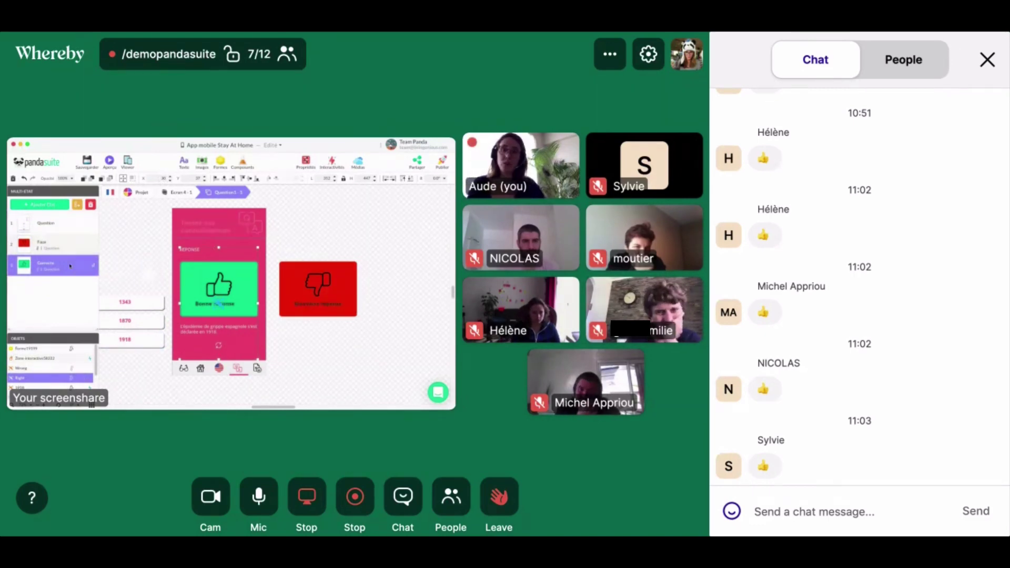
Step: Show the quiz multi-state's Question state and the interactions set on the 1343 answer
{"action": "left_click", "coordinate": [67, 229]}
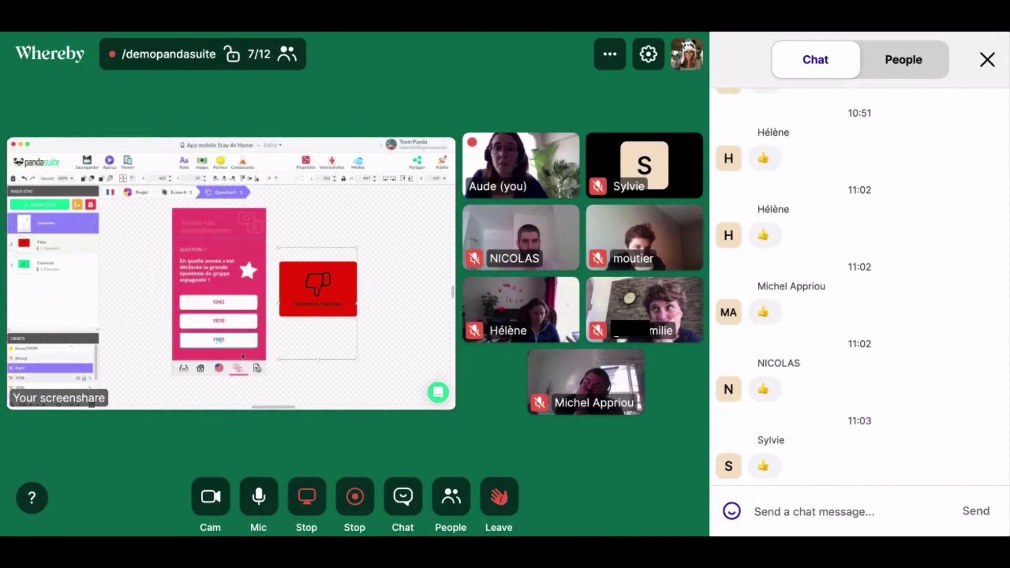
{"action": "left_click", "coordinate": [225, 303]}
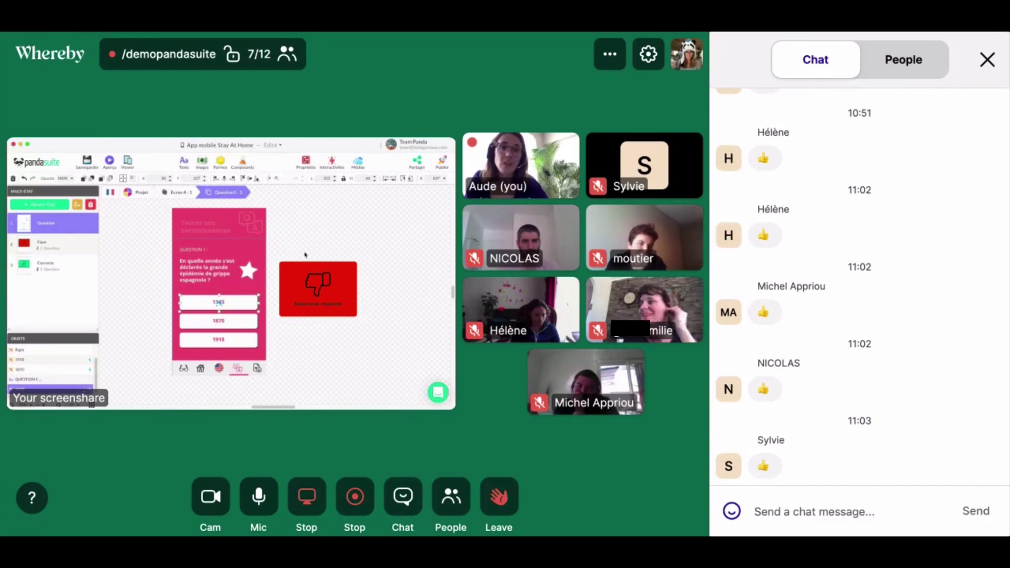
{"action": "left_click", "coordinate": [332, 160]}
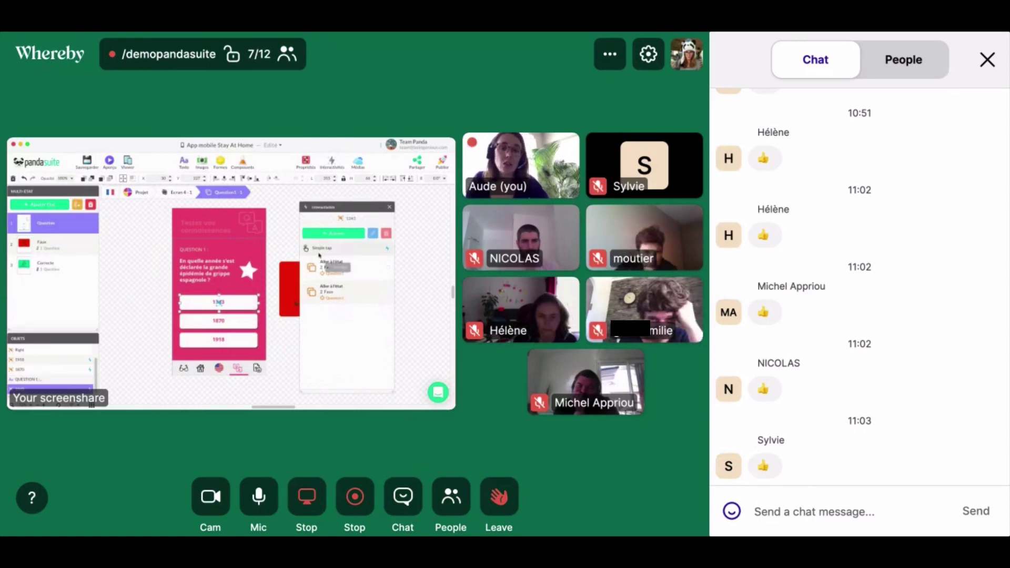
Step: Try a simple tap interaction on the 1343 answer that goes to a selected state of Question1, and cancel it
{"action": "left_click", "coordinate": [326, 236]}
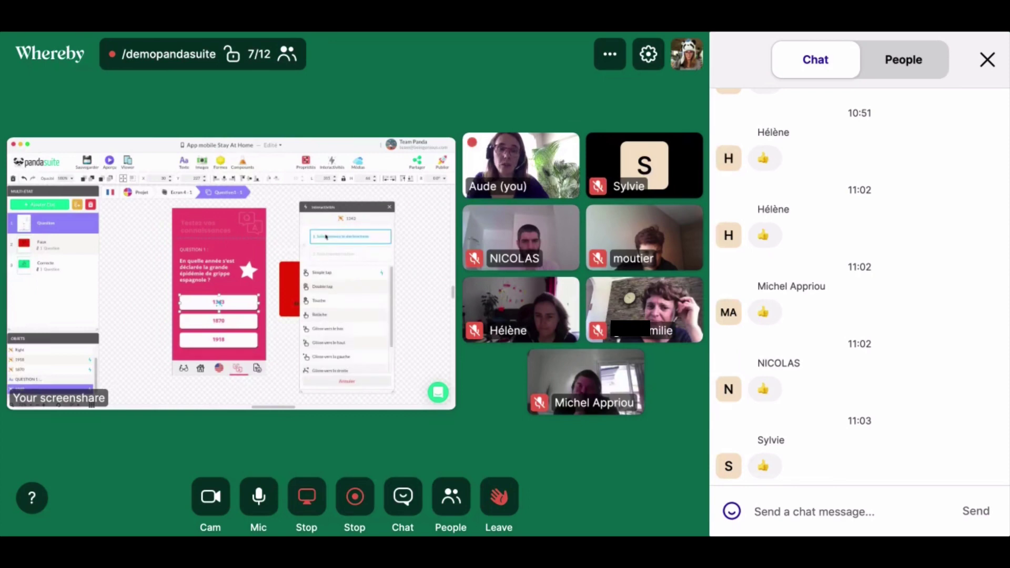
{"action": "left_click", "coordinate": [334, 273]}
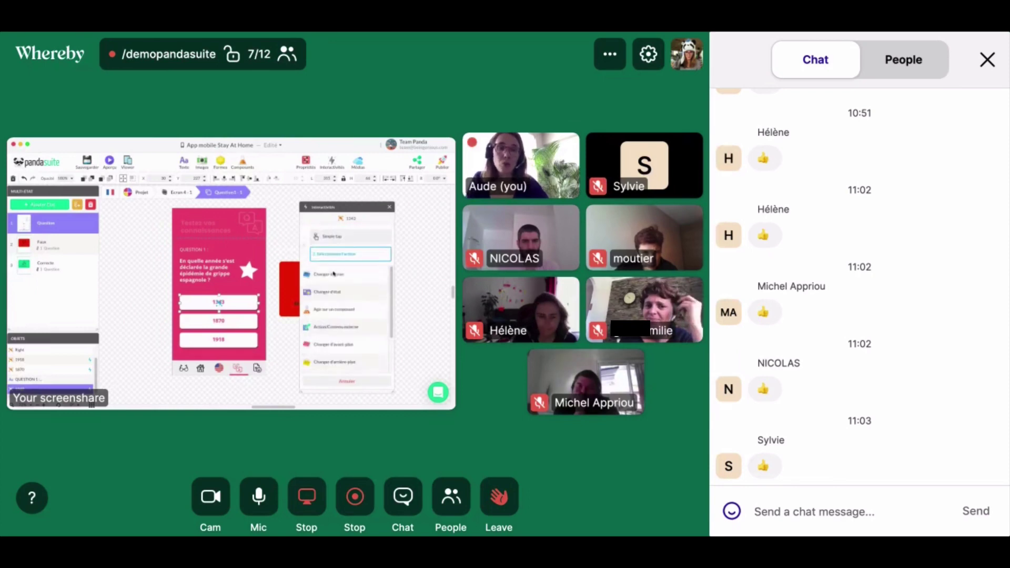
{"action": "left_click", "coordinate": [328, 310]}
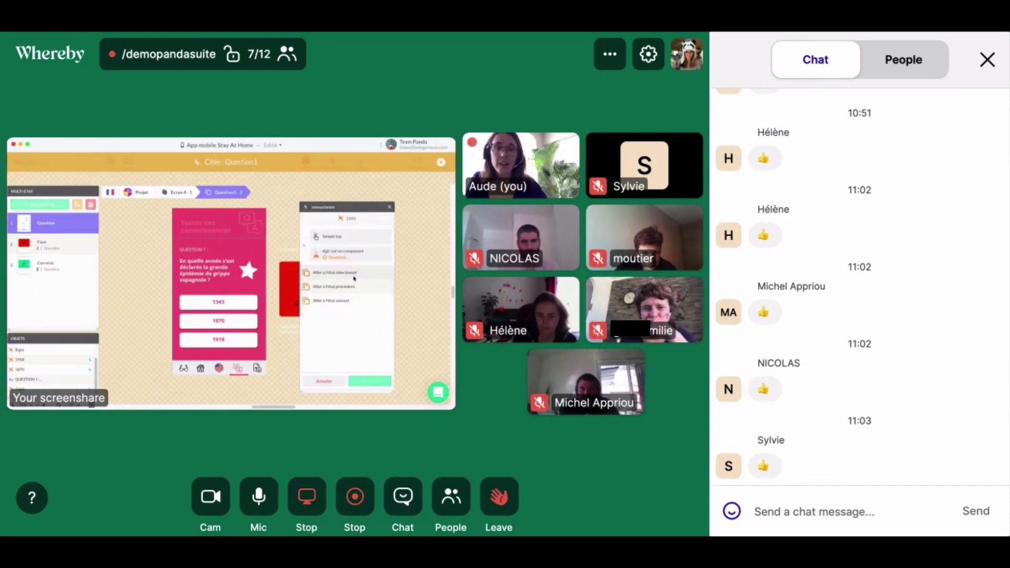
{"action": "left_click", "coordinate": [354, 276]}
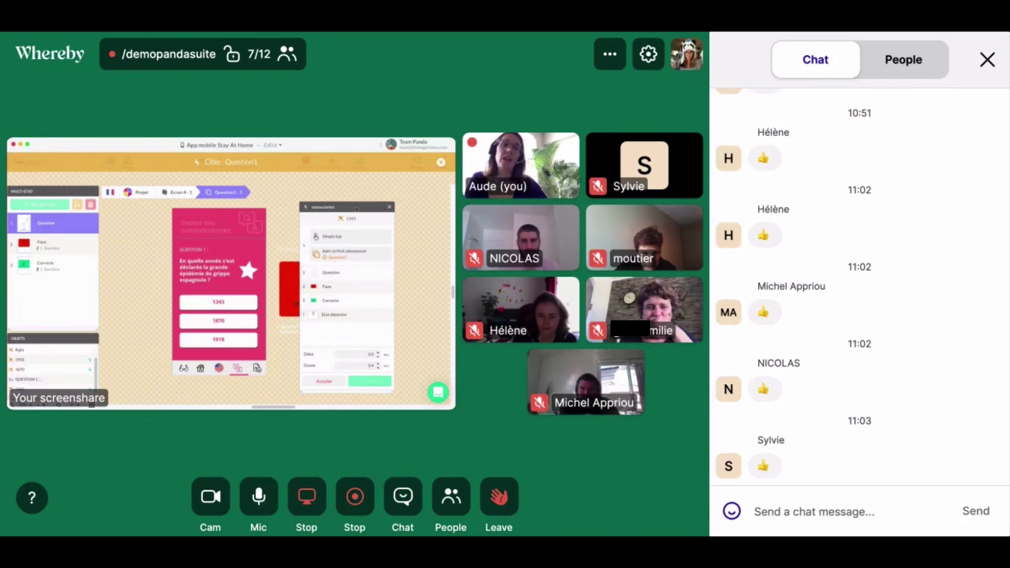
{"action": "left_click", "coordinate": [324, 381]}
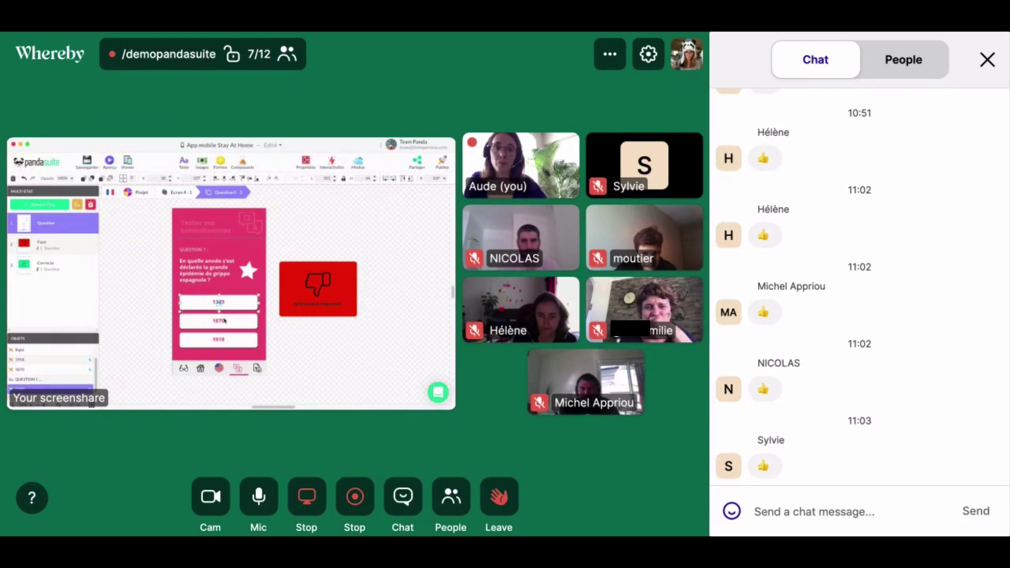
Step: Show the interactions set on the 1870 and 1918 answers of the quiz question
{"action": "left_click", "coordinate": [220, 322]}
{"action": "left_click", "coordinate": [333, 161]}
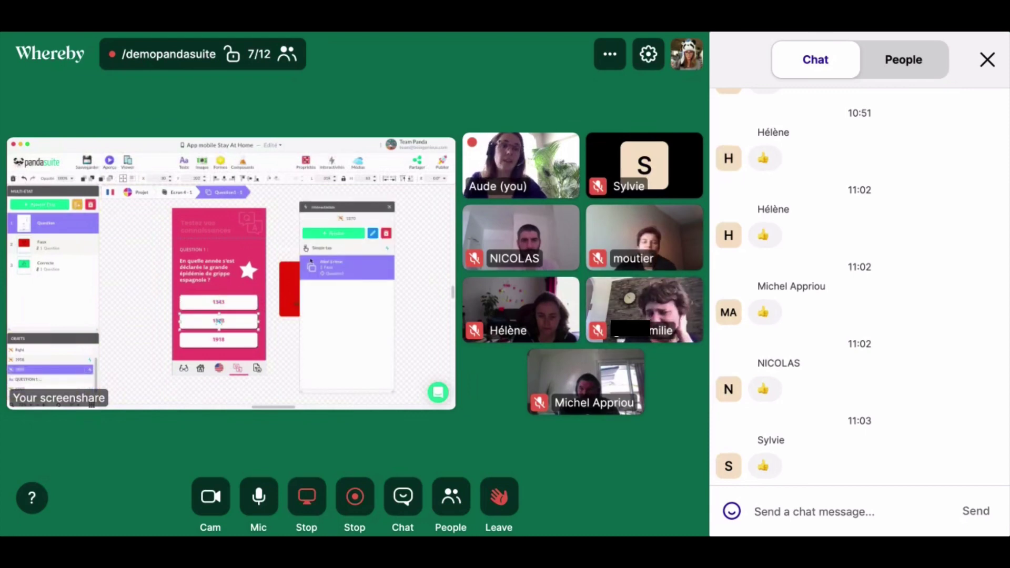
{"action": "left_click", "coordinate": [212, 344]}
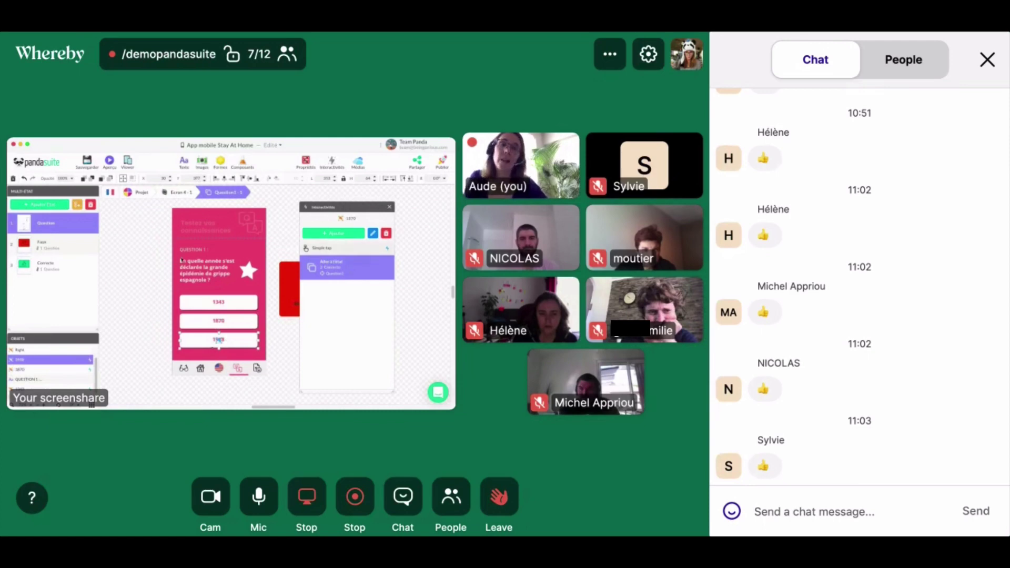
Step: Preview the quiz without saving, test answer 1343, restart the question, test answer 1918, and quit the preview
{"action": "left_click", "coordinate": [109, 161]}
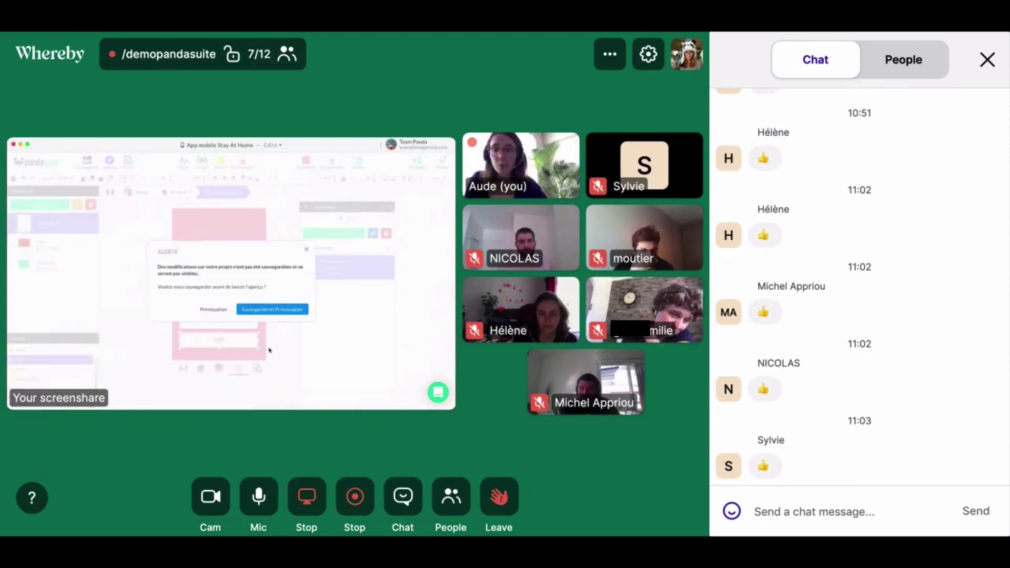
{"action": "left_click", "coordinate": [218, 312]}
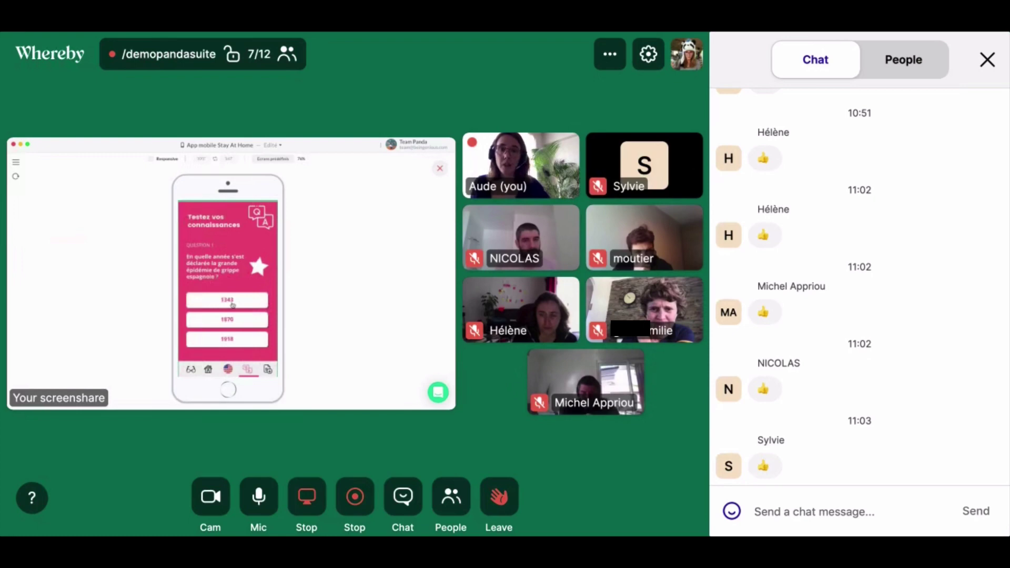
{"action": "left_click", "coordinate": [233, 305]}
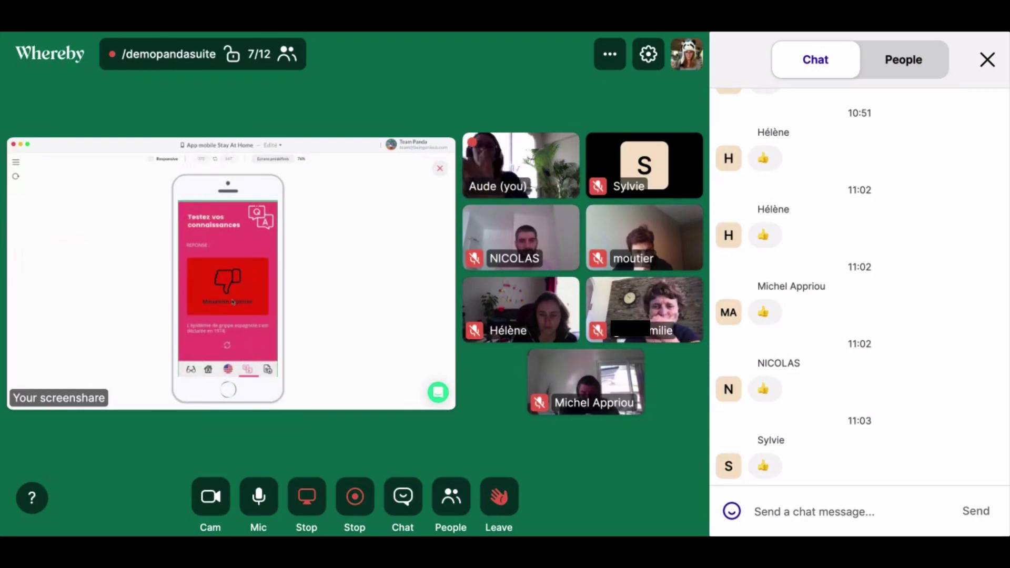
{"action": "left_click", "coordinate": [227, 345]}
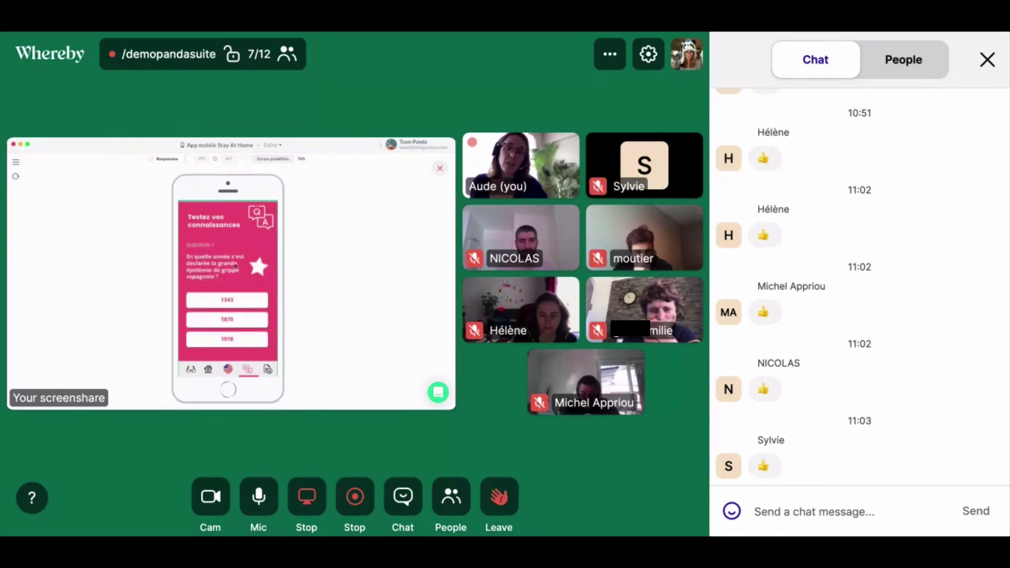
{"action": "left_click", "coordinate": [226, 339]}
{"action": "left_click", "coordinate": [229, 343]}
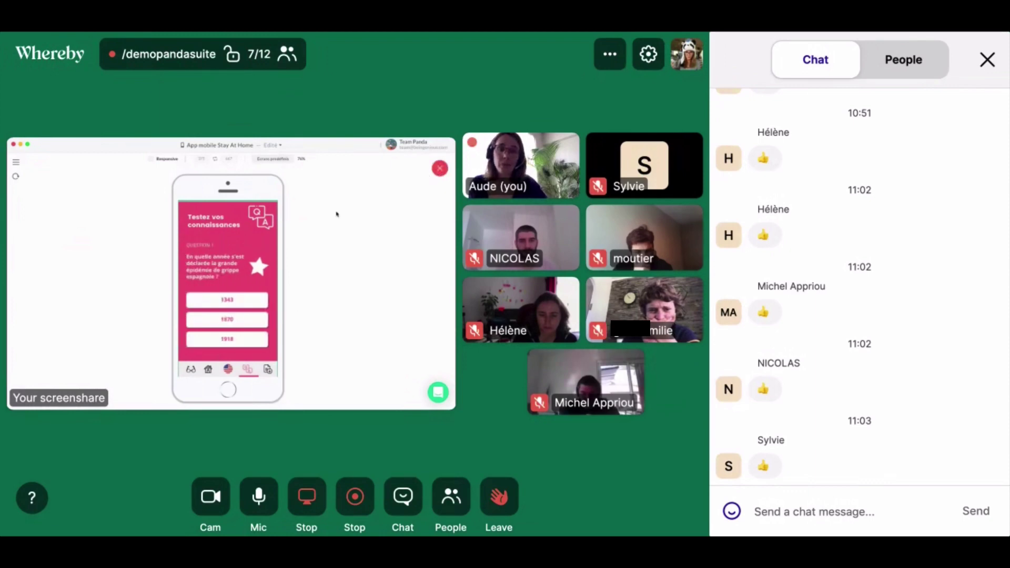
{"action": "key", "text": "Escape"}
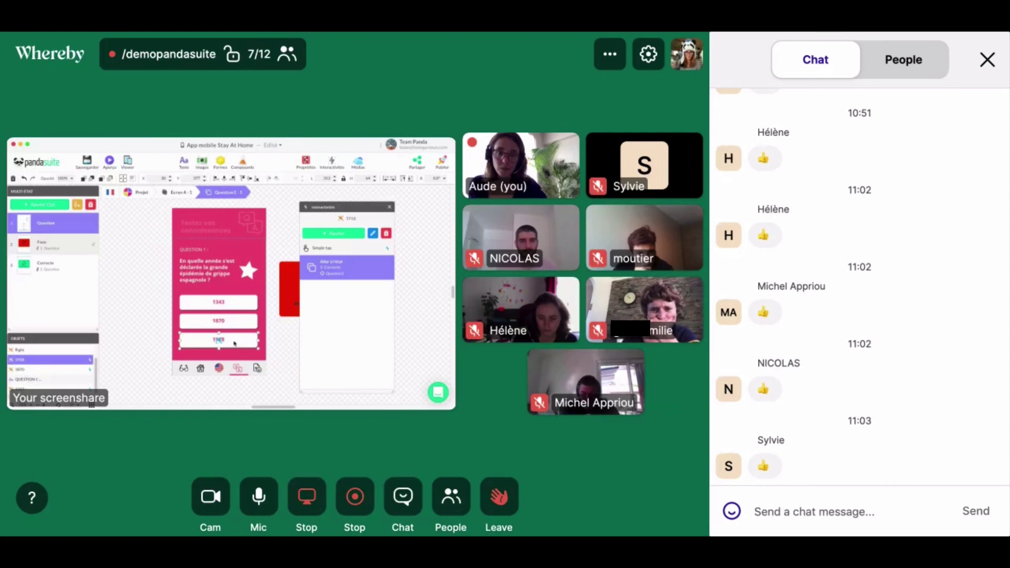
Step: Show the quiz's wrong-answer state and the tap interaction set on its restart icon
{"action": "left_click", "coordinate": [56, 245]}
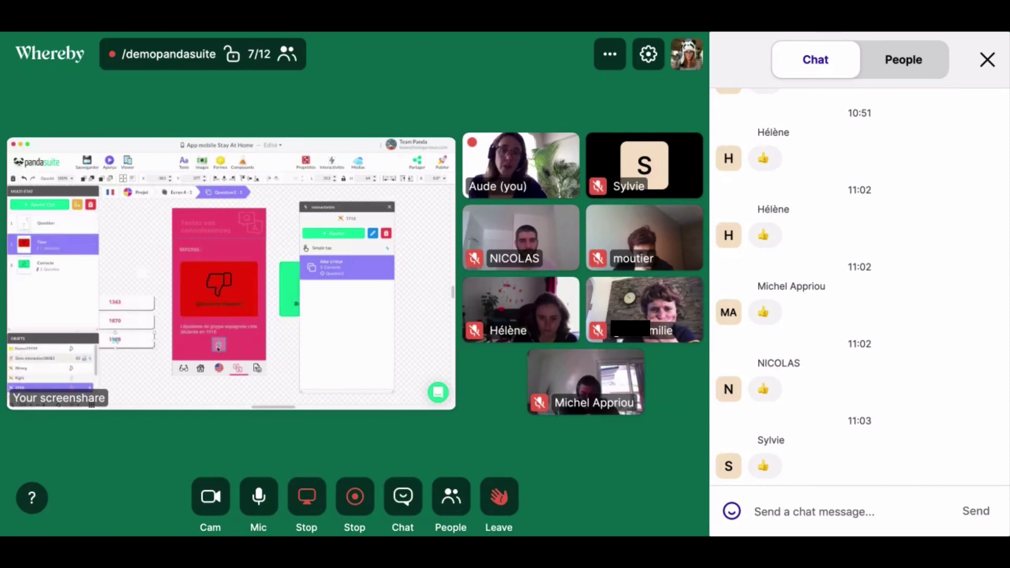
{"action": "left_click", "coordinate": [218, 346]}
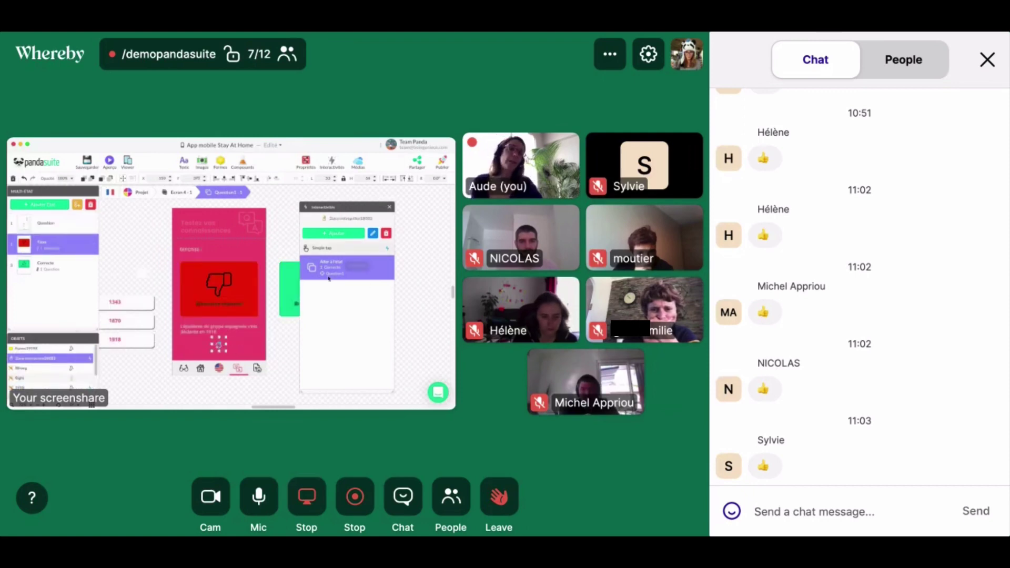
{"action": "mouse_move", "coordinate": [329, 278]}
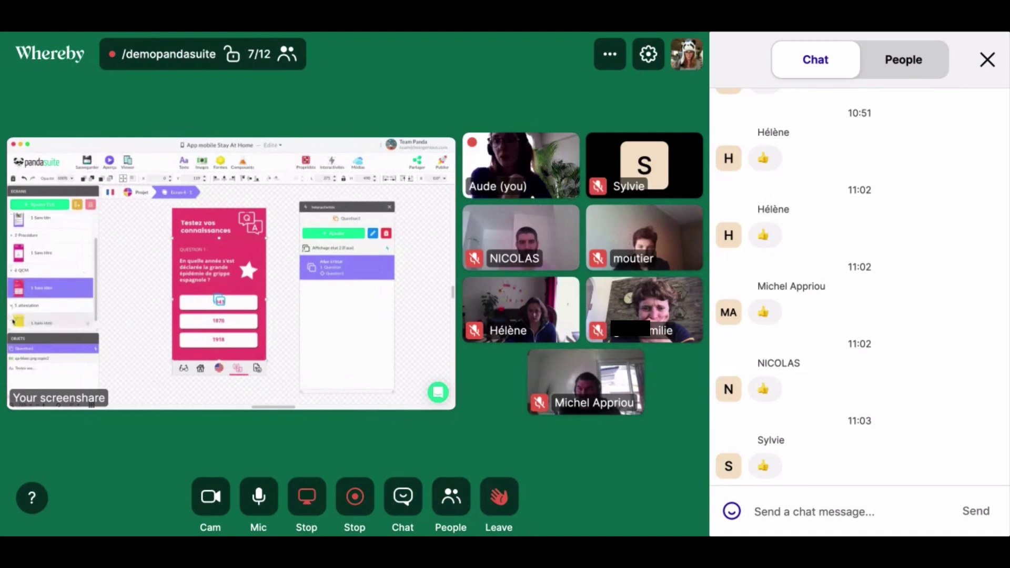
Step: Open the attestation screen with its embedded web component and show the available components
{"action": "scroll", "coordinate": [15, 318], "scroll_direction": "down", "scroll_amount": 1}
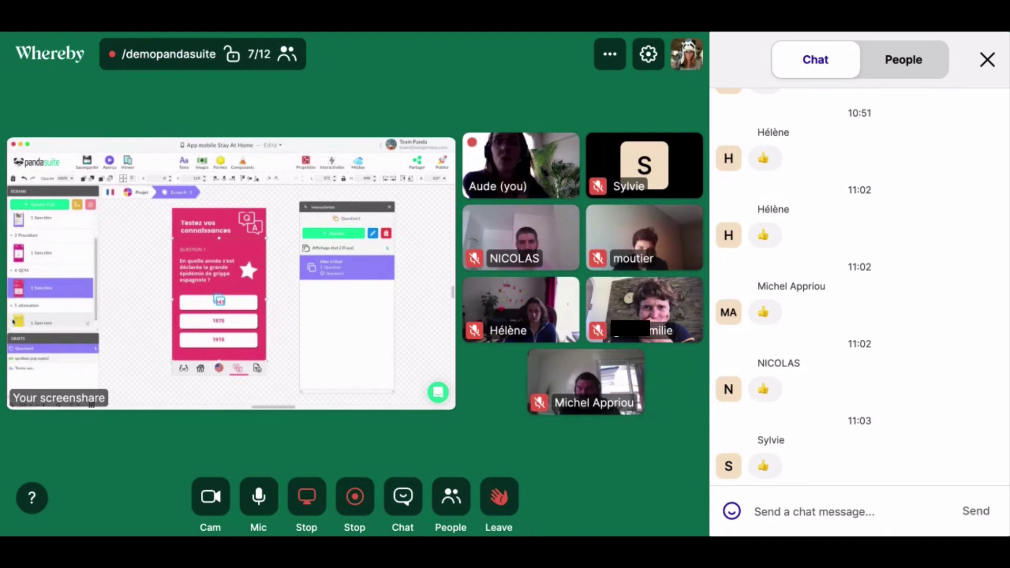
{"action": "left_click", "coordinate": [16, 320]}
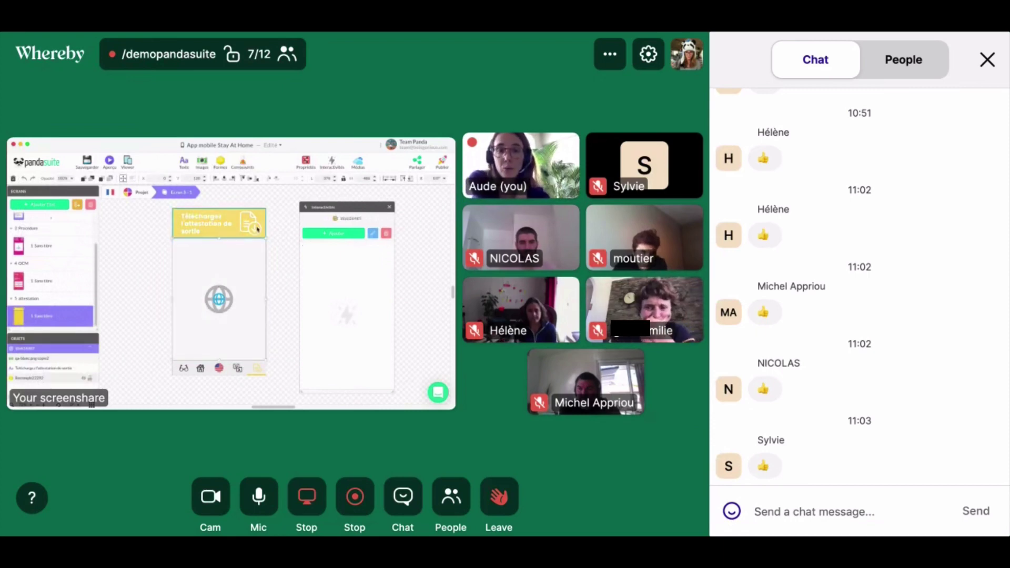
{"action": "left_click", "coordinate": [184, 235]}
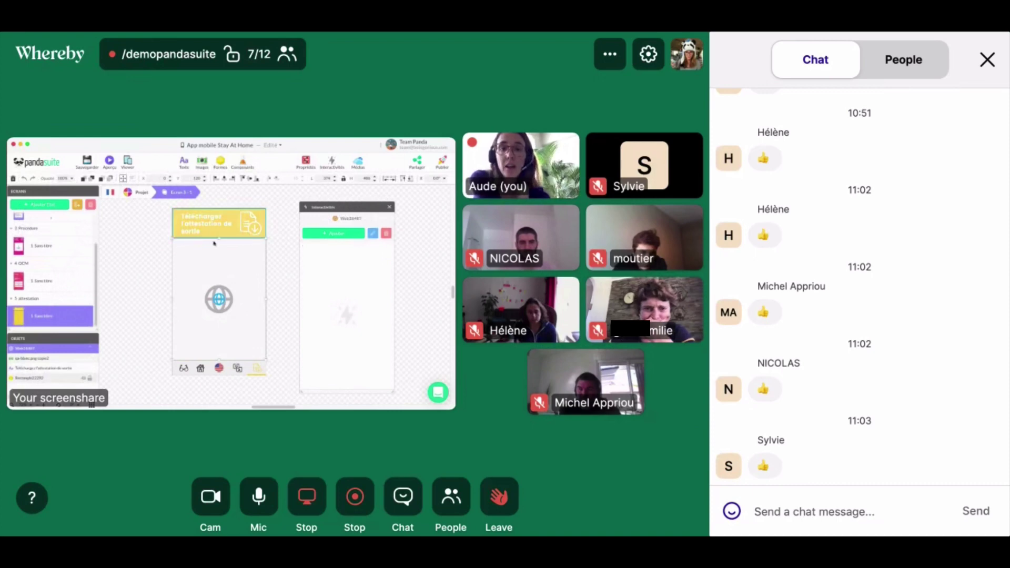
{"action": "left_click", "coordinate": [242, 164]}
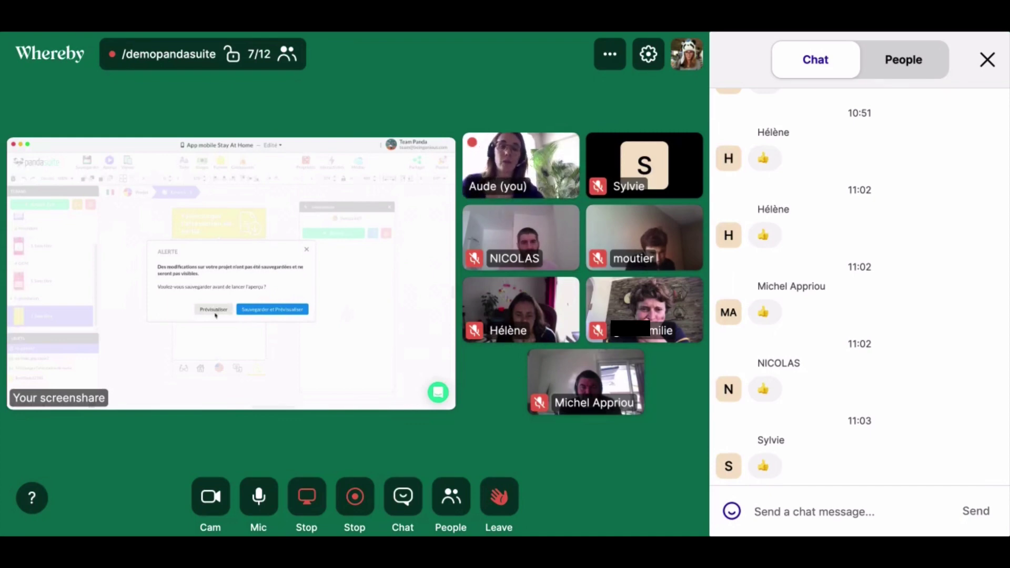
Step: Preview the attestation screen without saving, switch to the reading tips screen through the menu bar, and quit the preview
{"action": "left_click", "coordinate": [216, 313]}
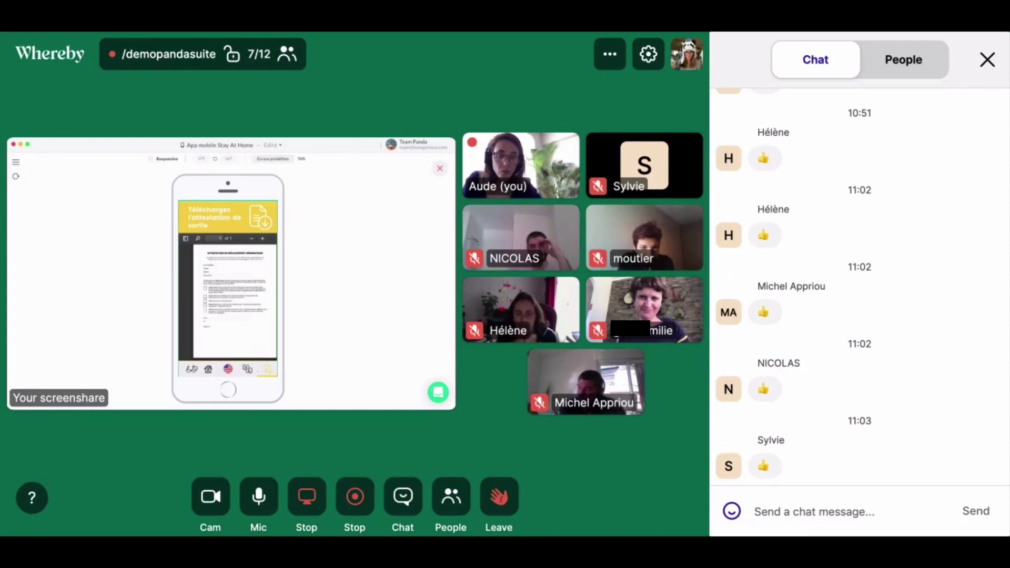
{"action": "left_click", "coordinate": [189, 371]}
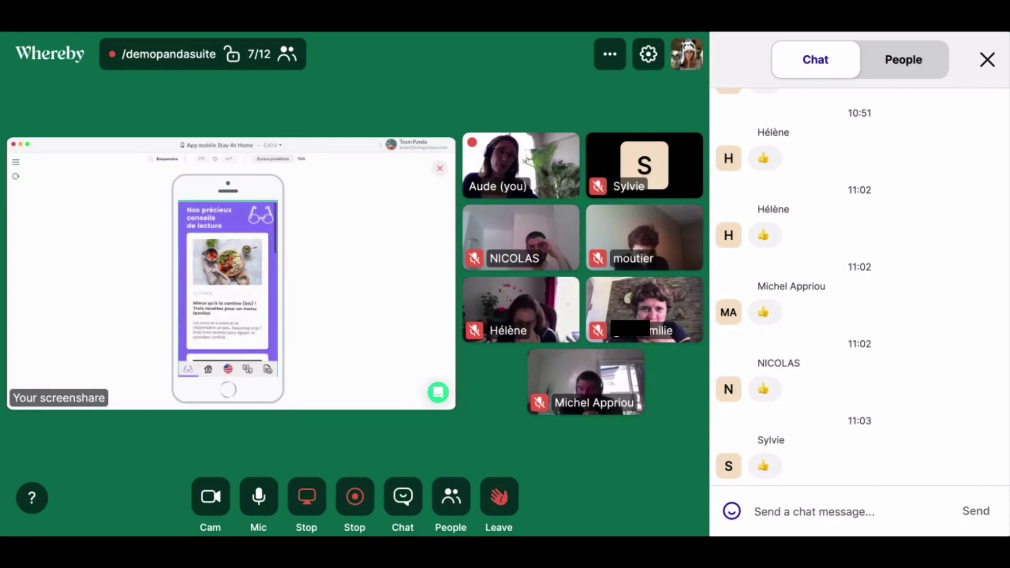
{"action": "key", "text": "Escape"}
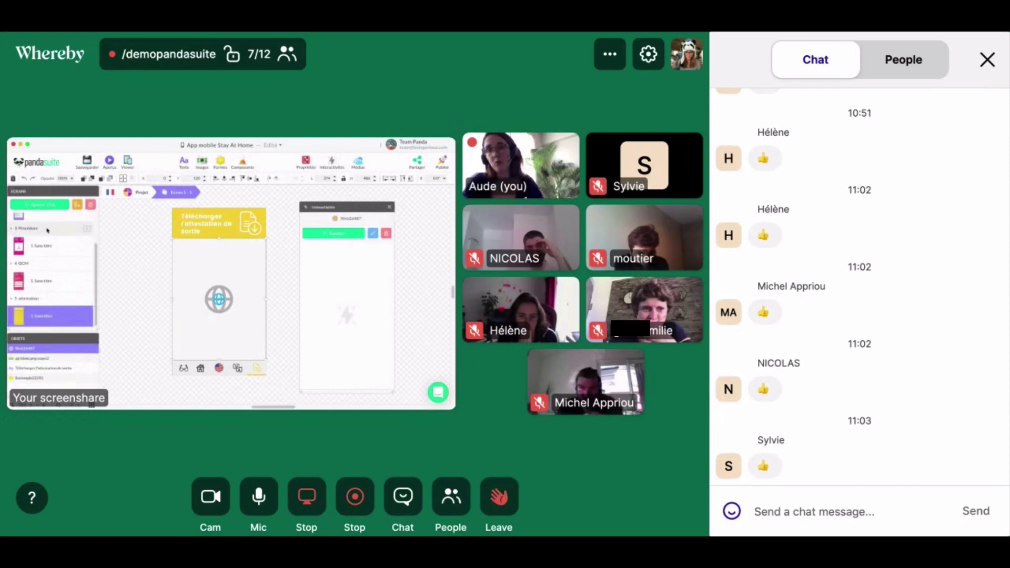
Step: Show the foreground settings of the QCM and Procédure screens and point out the navigation bar they display
{"action": "scroll", "coordinate": [47, 231], "scroll_direction": "up", "scroll_amount": 1}
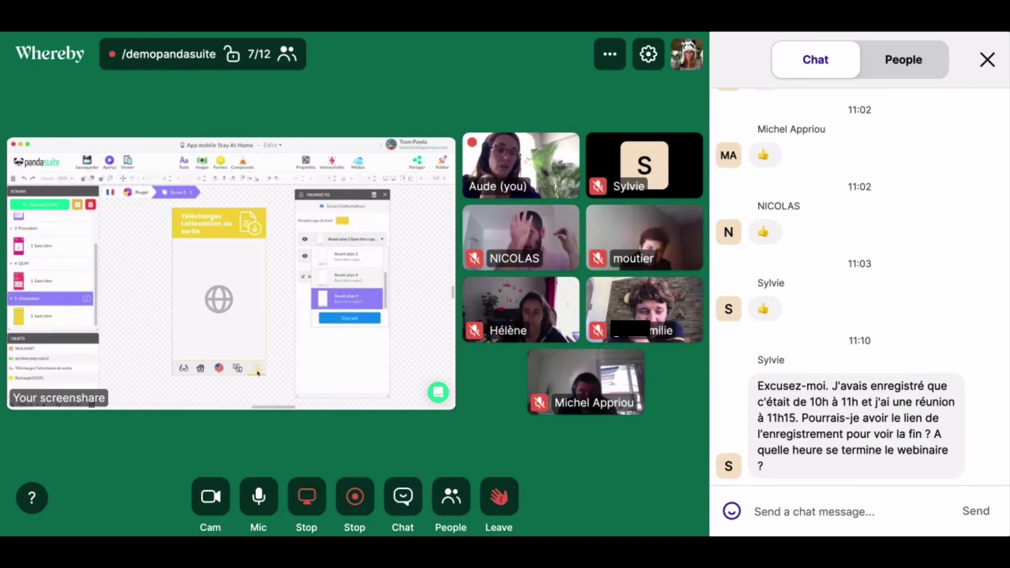
{"action": "left_click", "coordinate": [54, 268]}
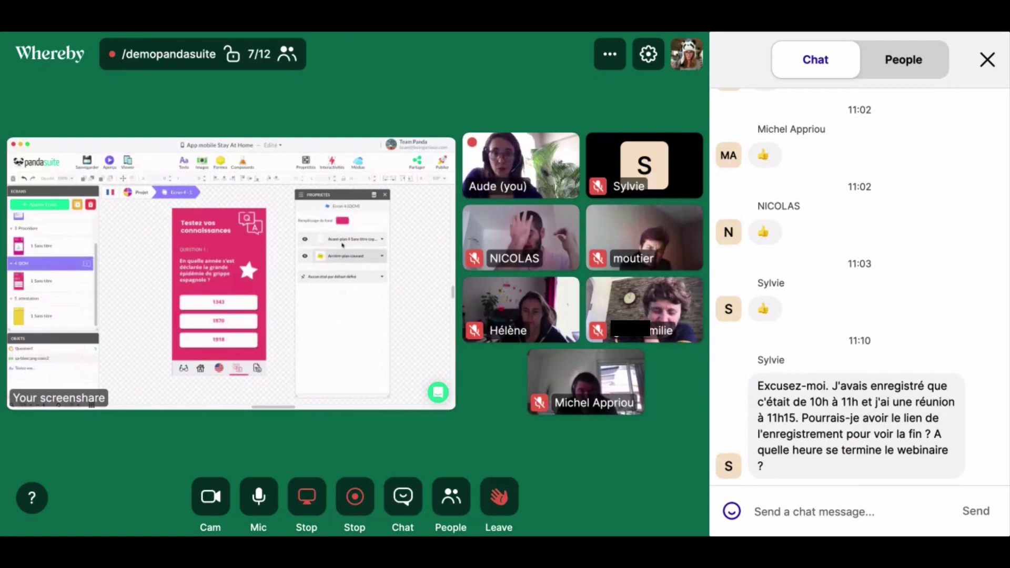
{"action": "left_click", "coordinate": [45, 230]}
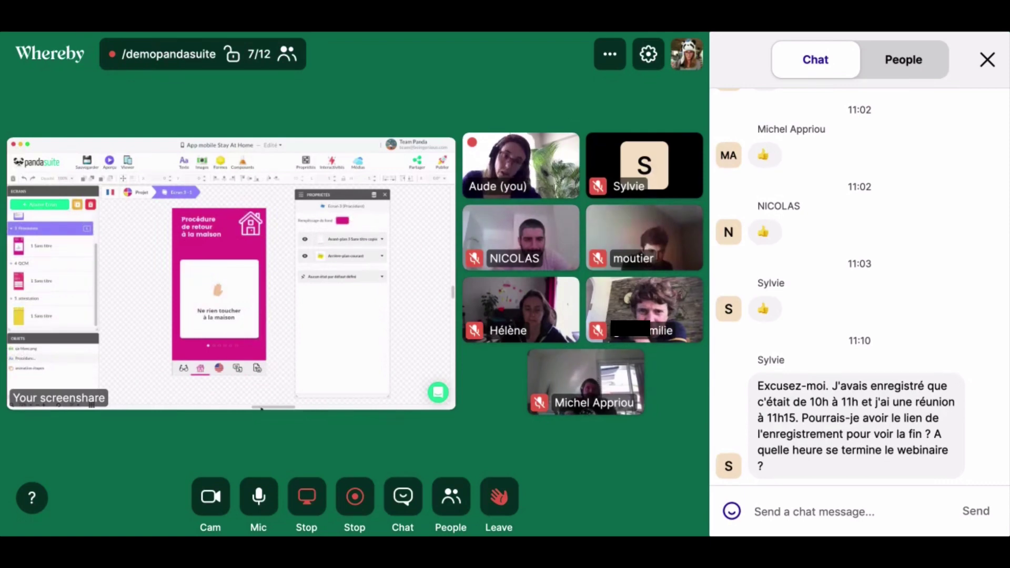
{"action": "left_click", "coordinate": [245, 266]}
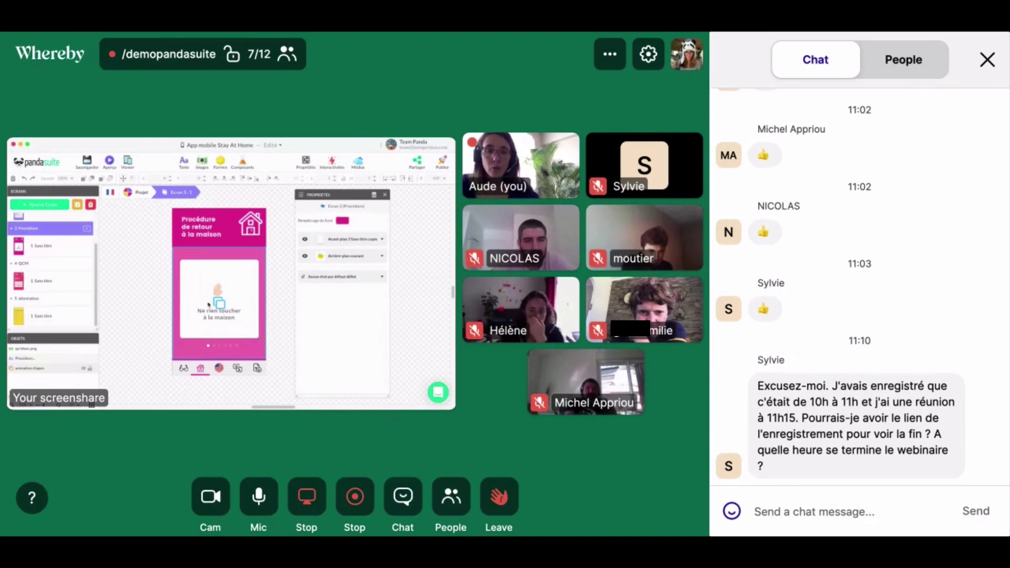
{"action": "left_click", "coordinate": [181, 375]}
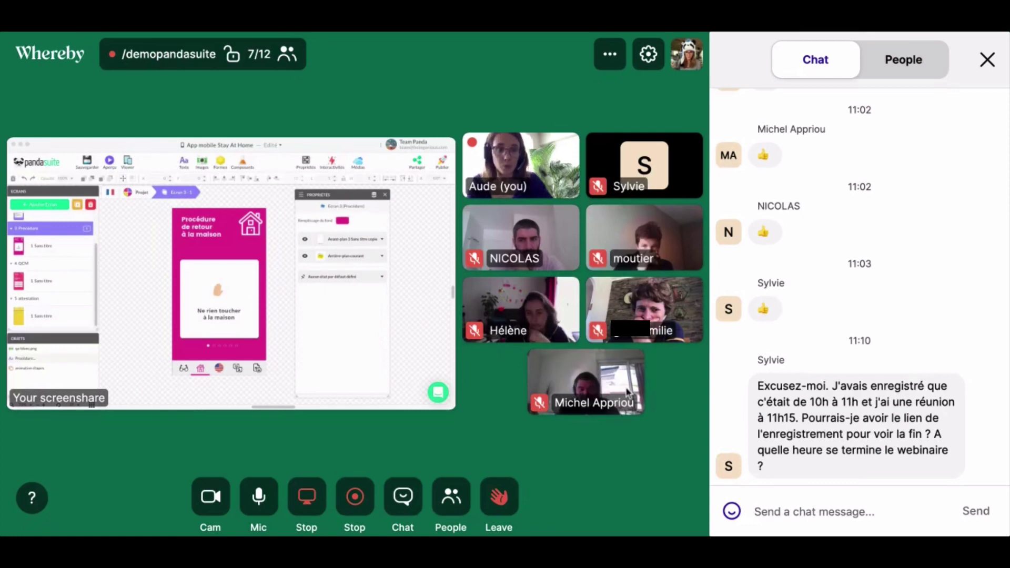
Step: Switch to the Whereby meeting and share the screen with the participants again
{"action": "mouse_move", "coordinate": [627, 391]}
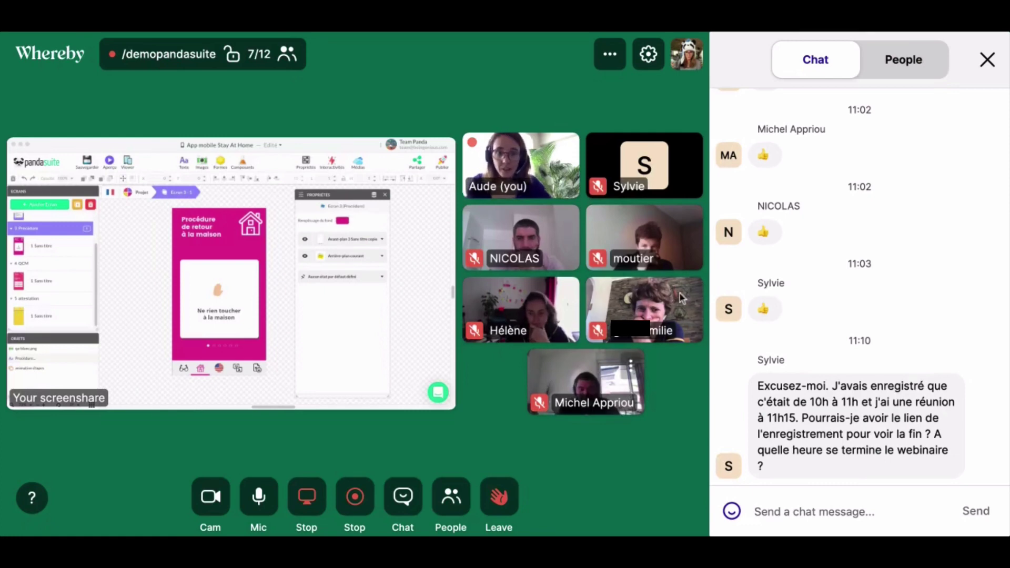
{"action": "mouse_move", "coordinate": [682, 298]}
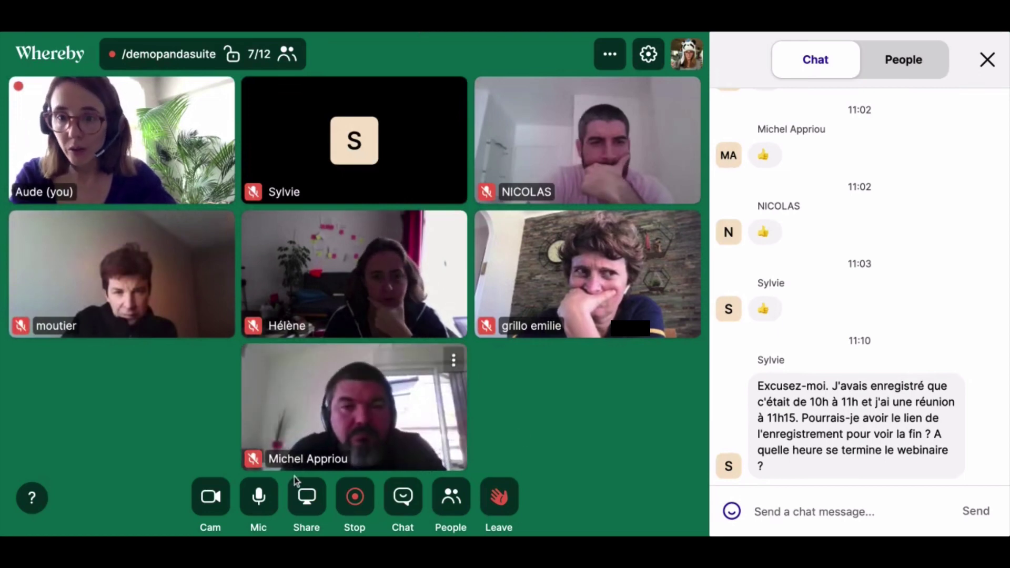
{"action": "left_click", "coordinate": [308, 506]}
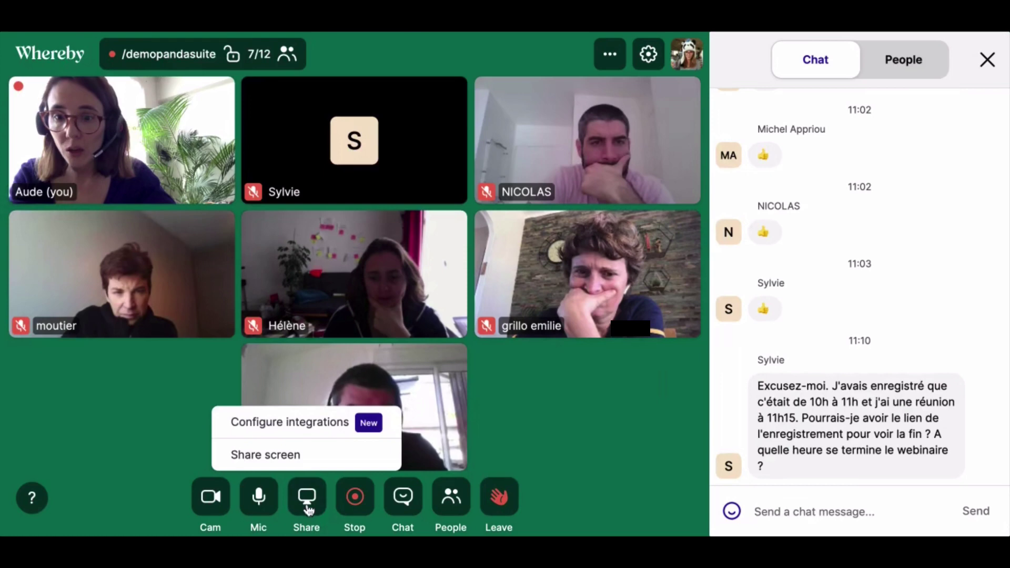
{"action": "left_click", "coordinate": [308, 507]}
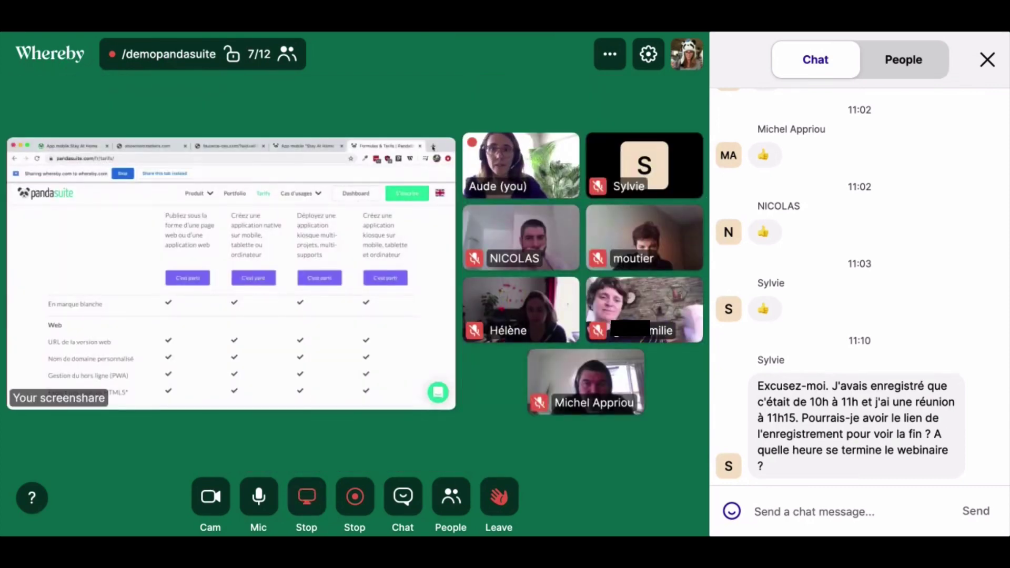
Step: Open the PandaSuite help centre at learn.pandasuite.com in a new browser tab and look over its home page
{"action": "left_click", "coordinate": [433, 146]}
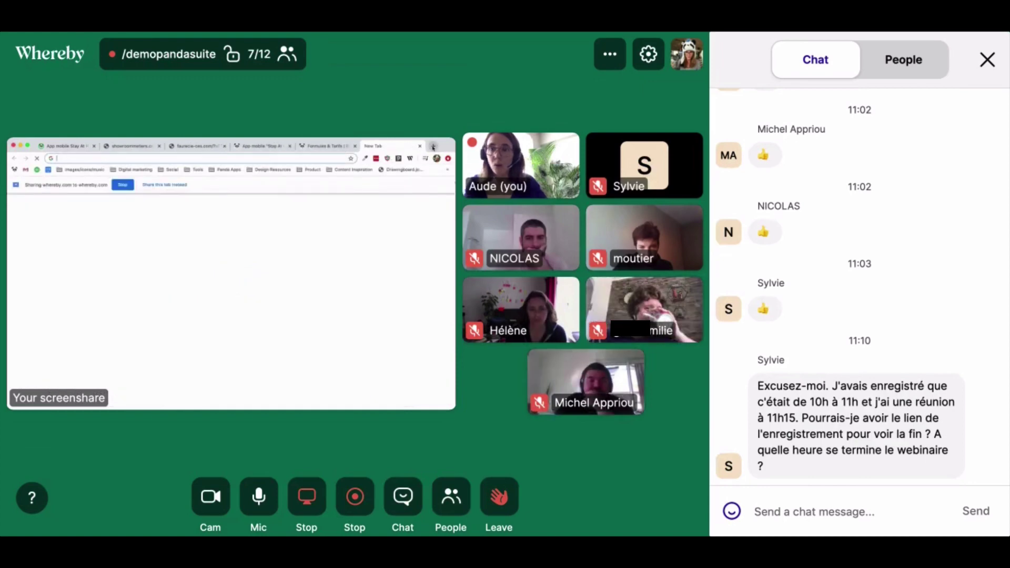
{"action": "type", "text": "learn."}
{"action": "key", "text": "Return"}
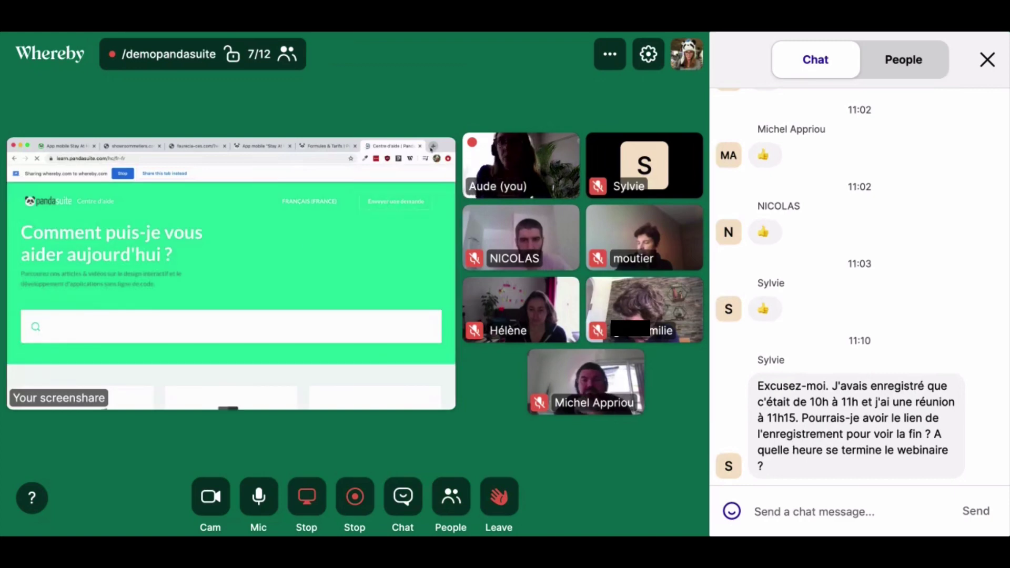
{"action": "scroll", "coordinate": [306, 245], "scroll_direction": "down", "scroll_amount": 5}
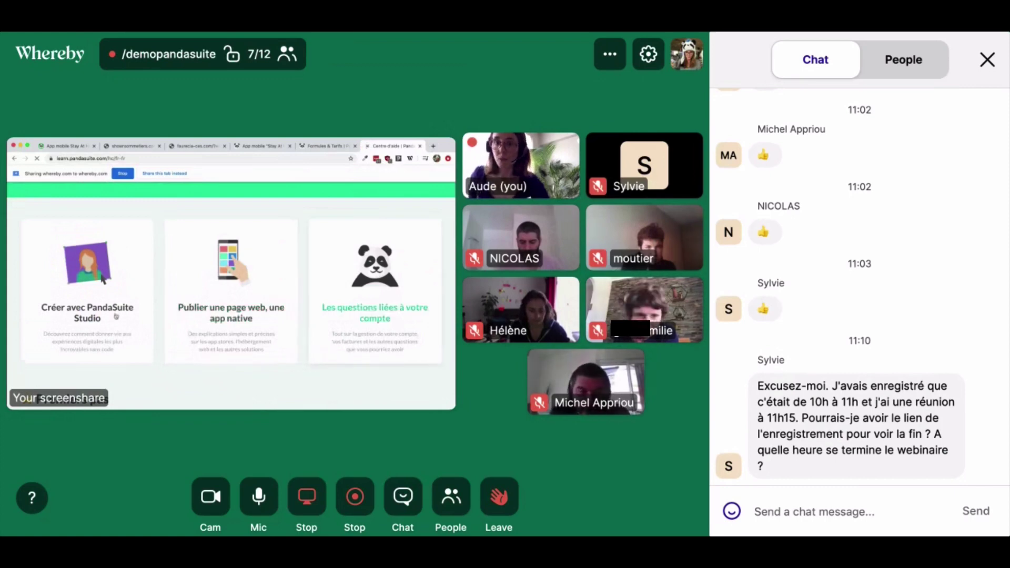
{"action": "scroll", "coordinate": [102, 279], "scroll_direction": "up", "scroll_amount": 5}
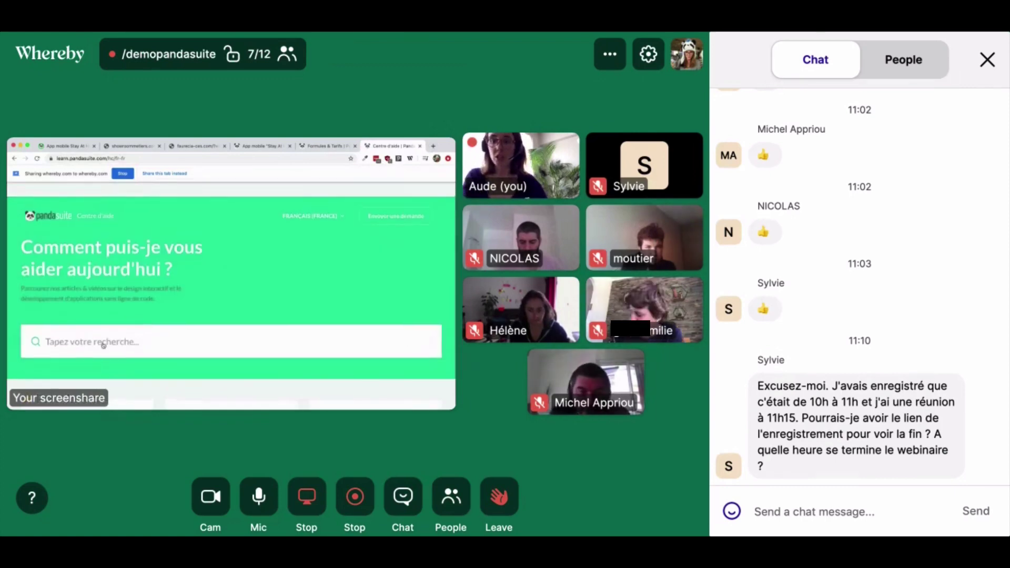
Step: Search the help centre for "avant plan" and look through the listed articles
{"action": "left_click", "coordinate": [99, 331]}
{"action": "type", "text": "avant plan"}
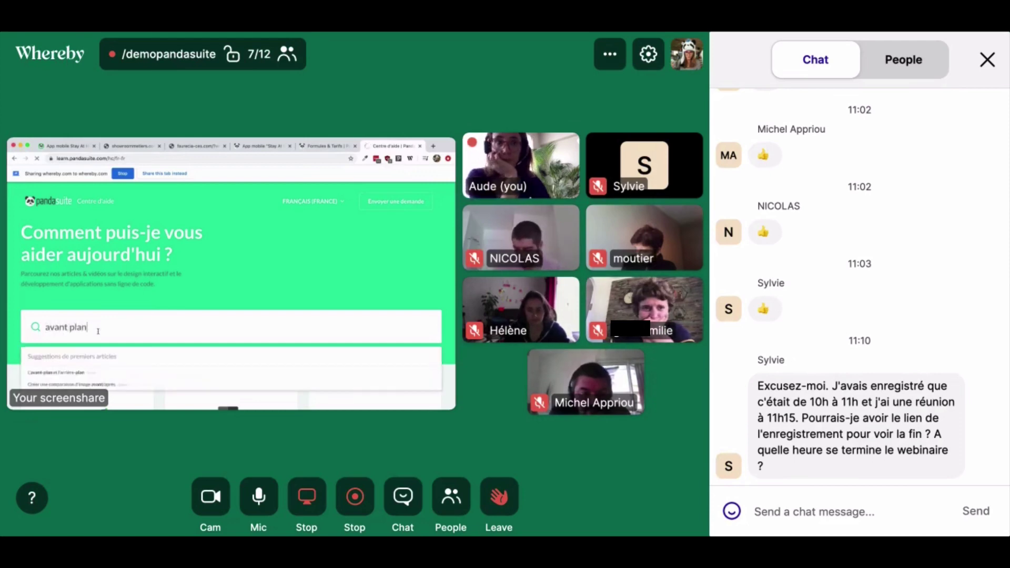
{"action": "key", "text": "Return"}
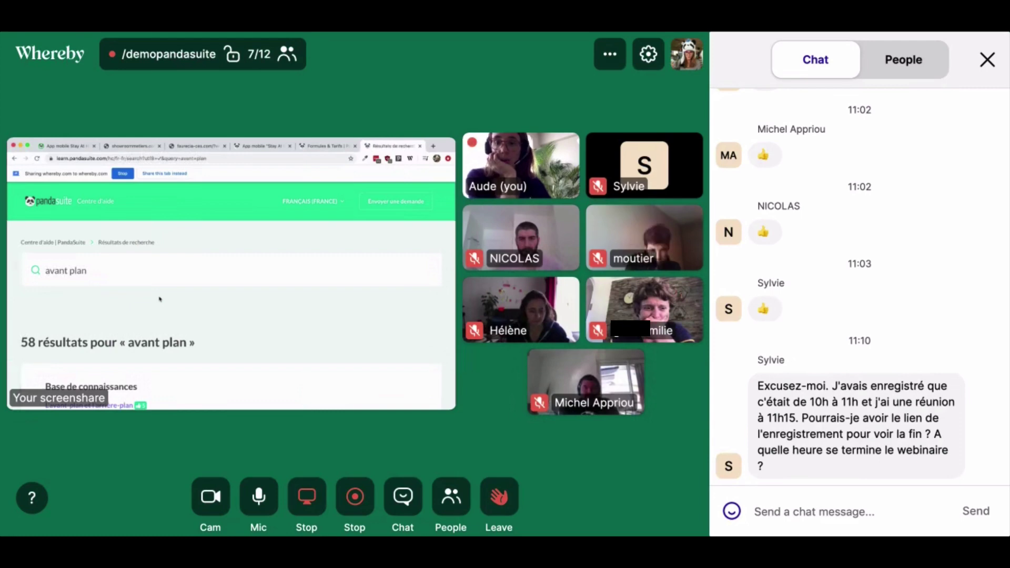
{"action": "scroll", "coordinate": [159, 297], "scroll_direction": "down", "scroll_amount": 5}
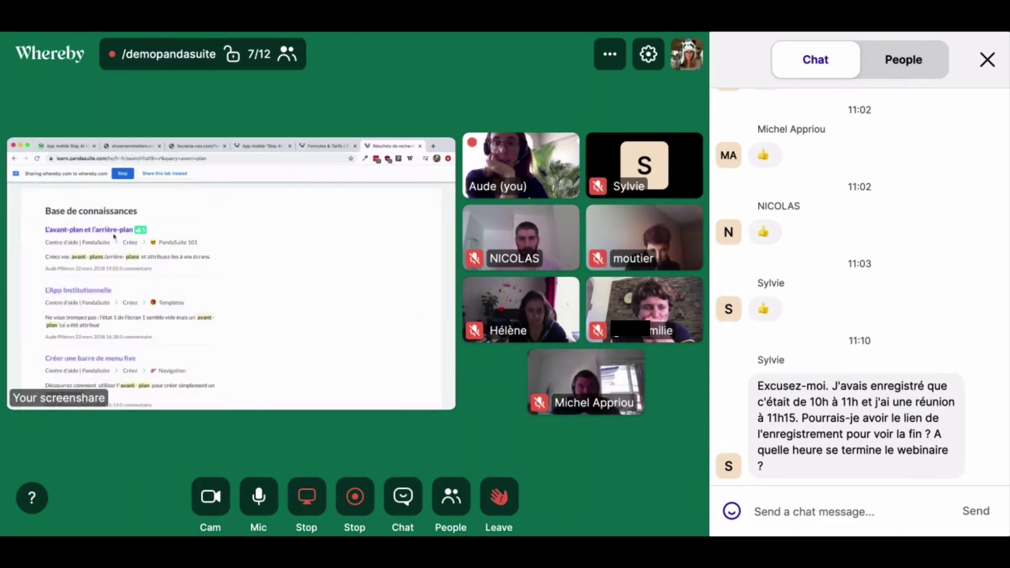
{"action": "scroll", "coordinate": [114, 236], "scroll_direction": "down", "scroll_amount": 3}
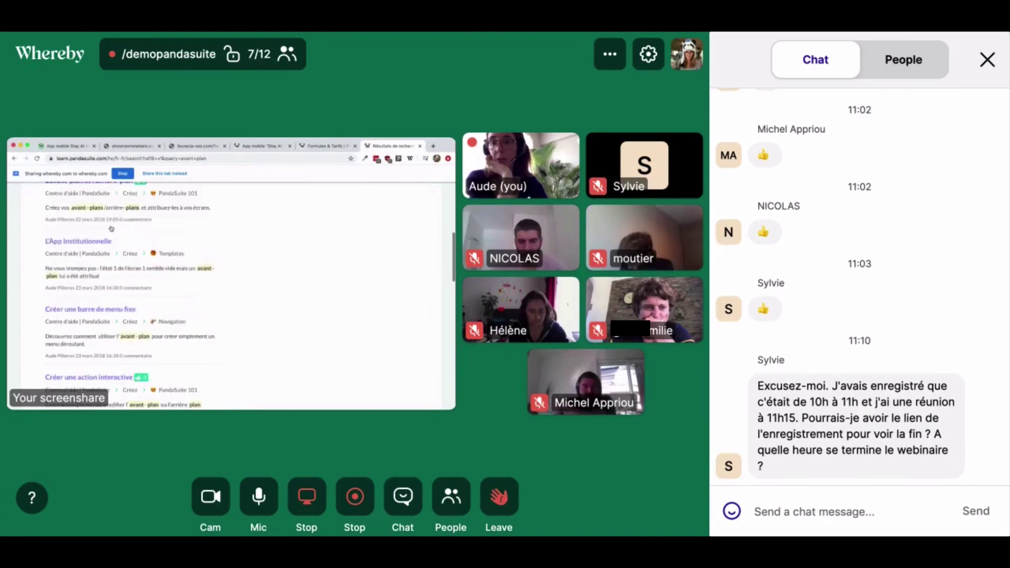
Step: Open the help article "Créer une barre de menu fixe" from the search results and look over its contents
{"action": "scroll", "coordinate": [111, 228], "scroll_direction": "down", "scroll_amount": 2}
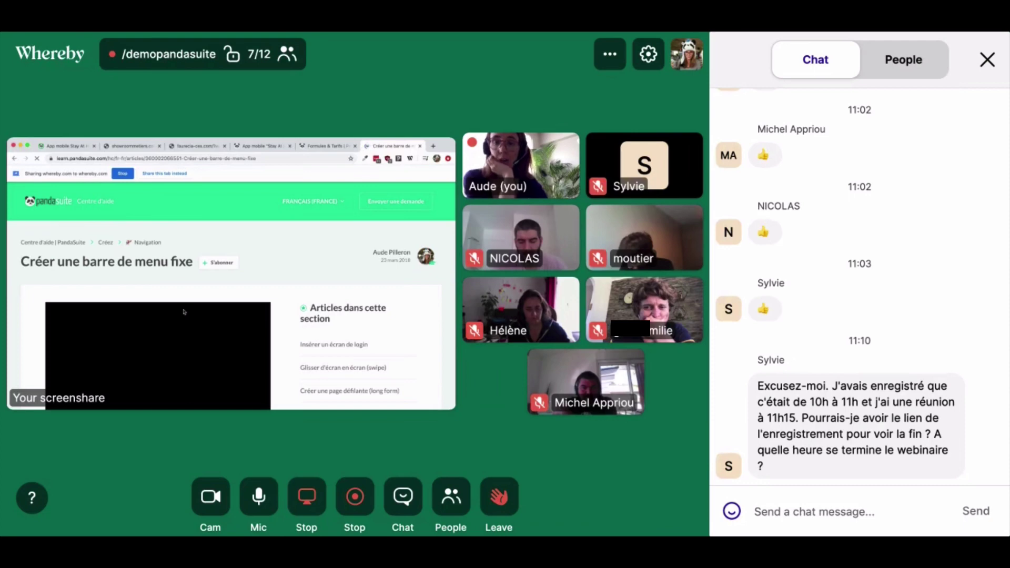
{"action": "scroll", "coordinate": [184, 312], "scroll_direction": "down", "scroll_amount": 10}
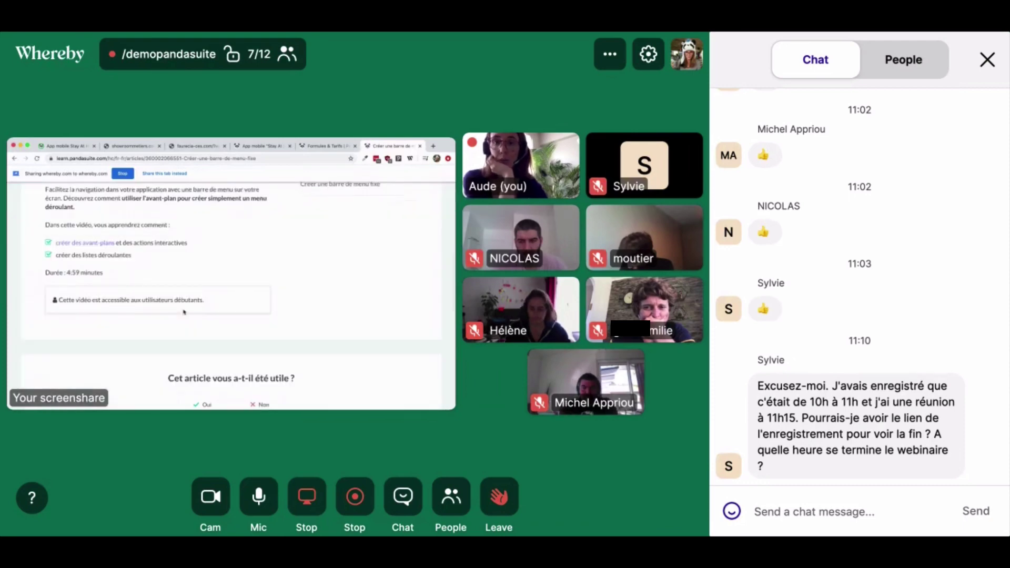
{"action": "scroll", "coordinate": [101, 305], "scroll_direction": "up", "scroll_amount": 1}
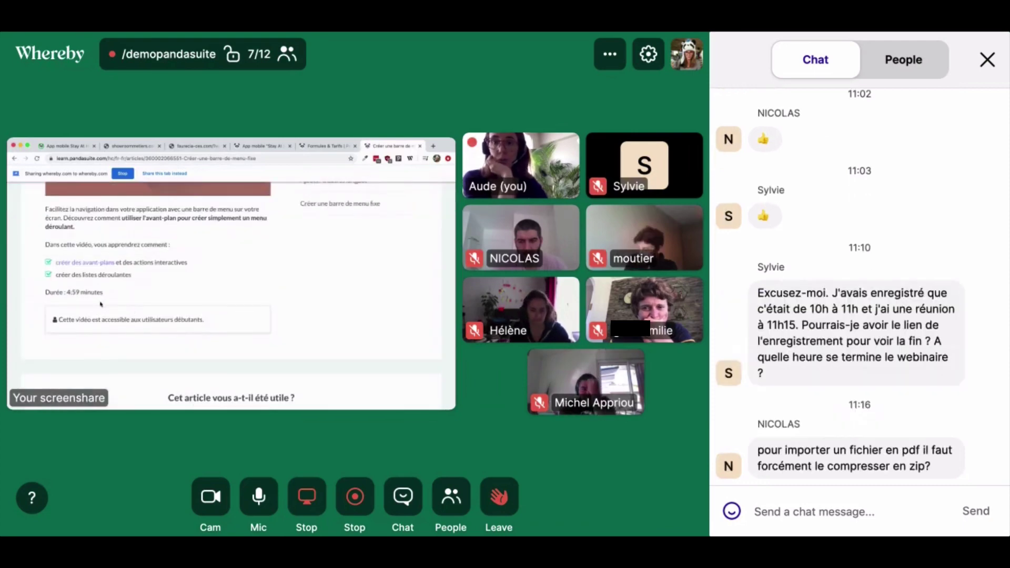
{"action": "scroll", "coordinate": [101, 304], "scroll_direction": "up", "scroll_amount": 1}
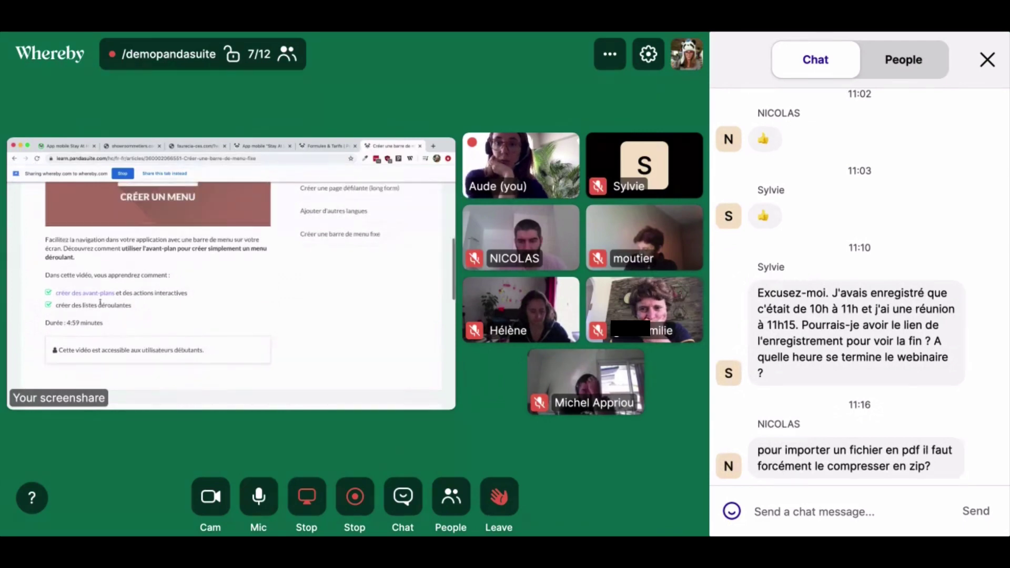
{"action": "scroll", "coordinate": [100, 303], "scroll_direction": "up", "scroll_amount": 6}
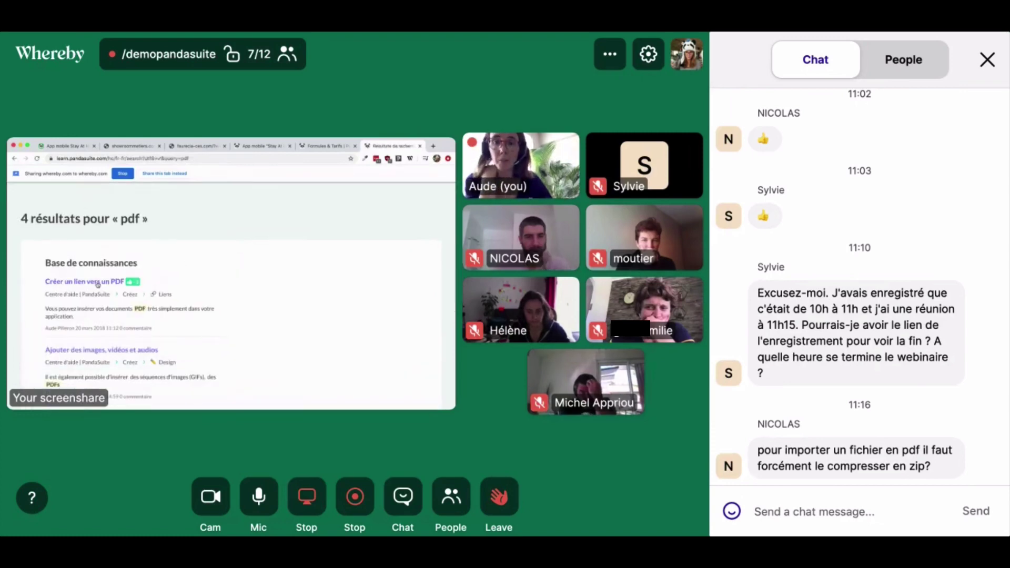
Step: Open the help article "Créer un lien vers un PDF" from the pdf search results and examine its offline and online instructions
{"action": "left_click", "coordinate": [98, 283]}
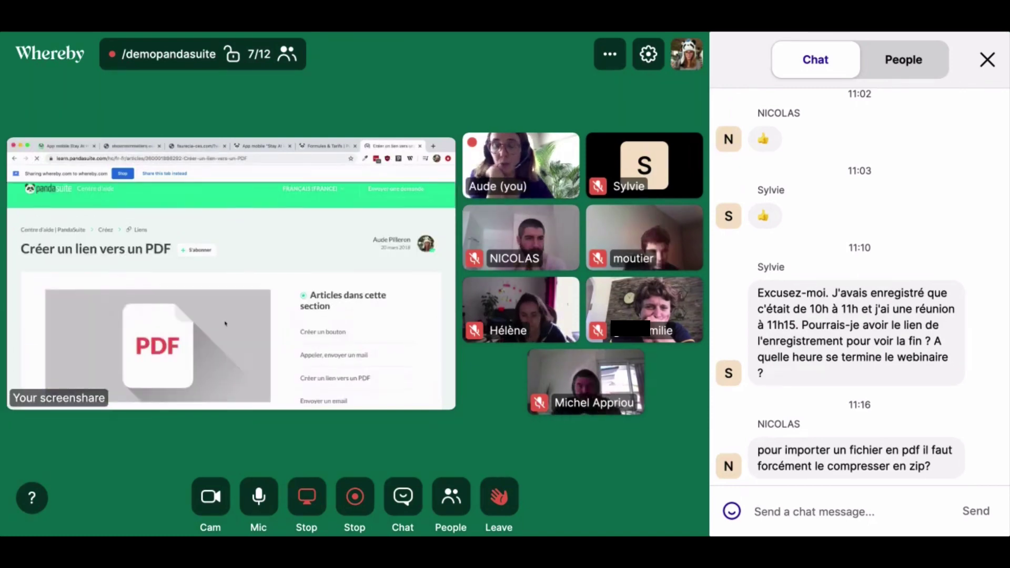
{"action": "scroll", "coordinate": [225, 323], "scroll_direction": "down", "scroll_amount": 4}
{"action": "scroll", "coordinate": [229, 323], "scroll_direction": "down", "scroll_amount": 1}
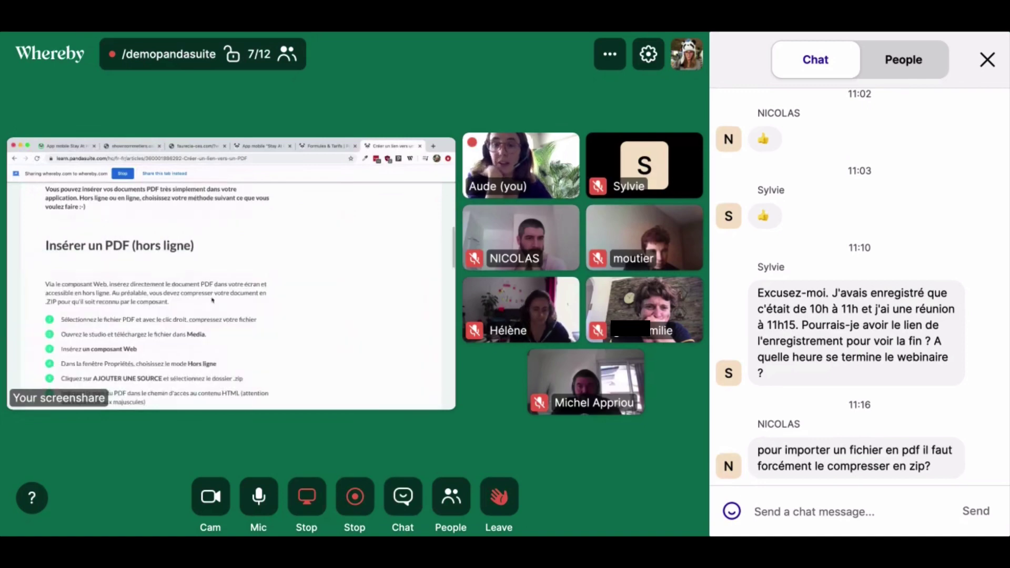
{"action": "scroll", "coordinate": [212, 301], "scroll_direction": "down", "scroll_amount": 3}
{"action": "scroll", "coordinate": [175, 311], "scroll_direction": "down", "scroll_amount": 5}
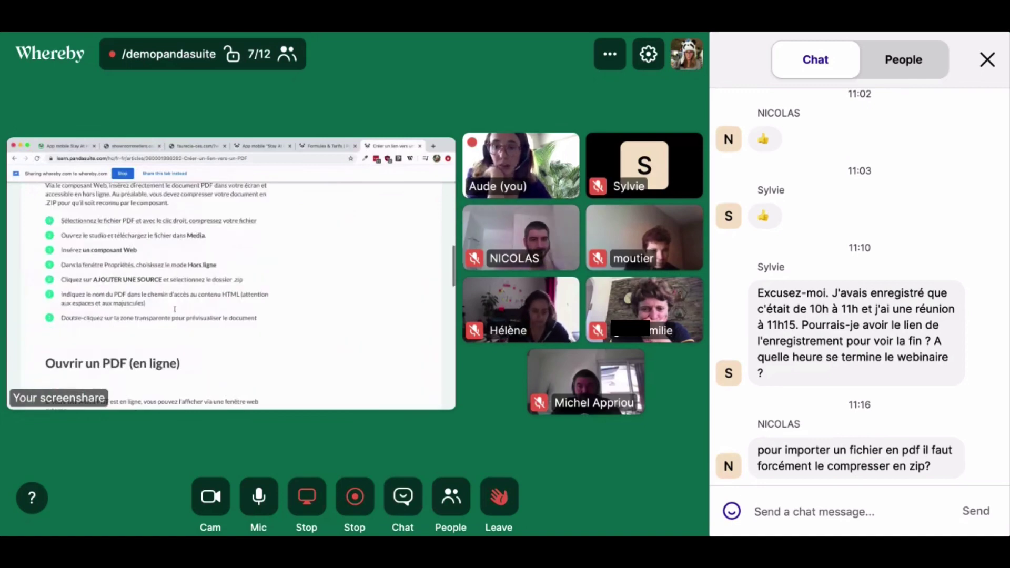
{"action": "scroll", "coordinate": [175, 310], "scroll_direction": "down", "scroll_amount": 5}
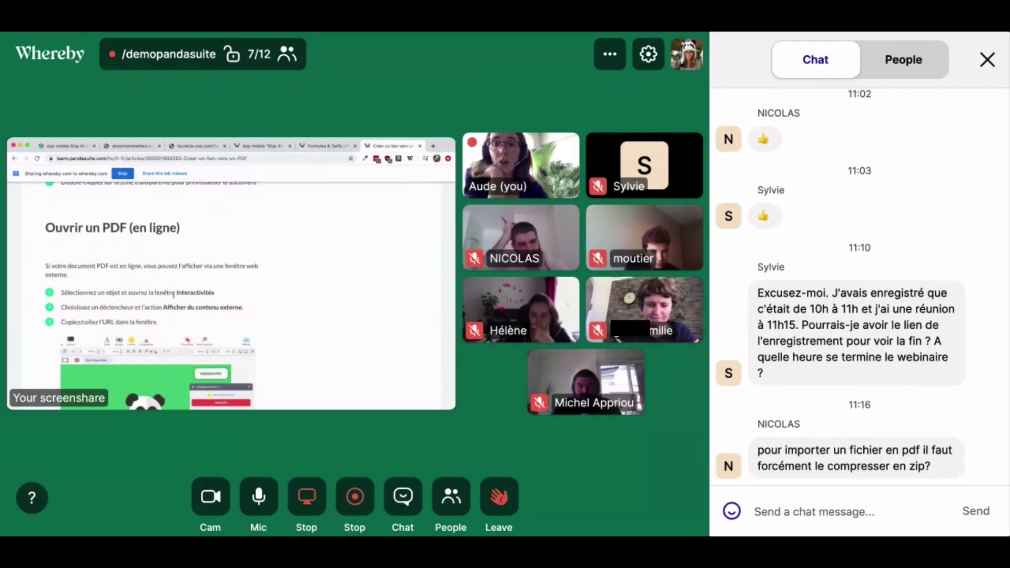
{"action": "scroll", "coordinate": [115, 239], "scroll_direction": "down", "scroll_amount": 4}
{"action": "scroll", "coordinate": [231, 274], "scroll_direction": "down", "scroll_amount": 2}
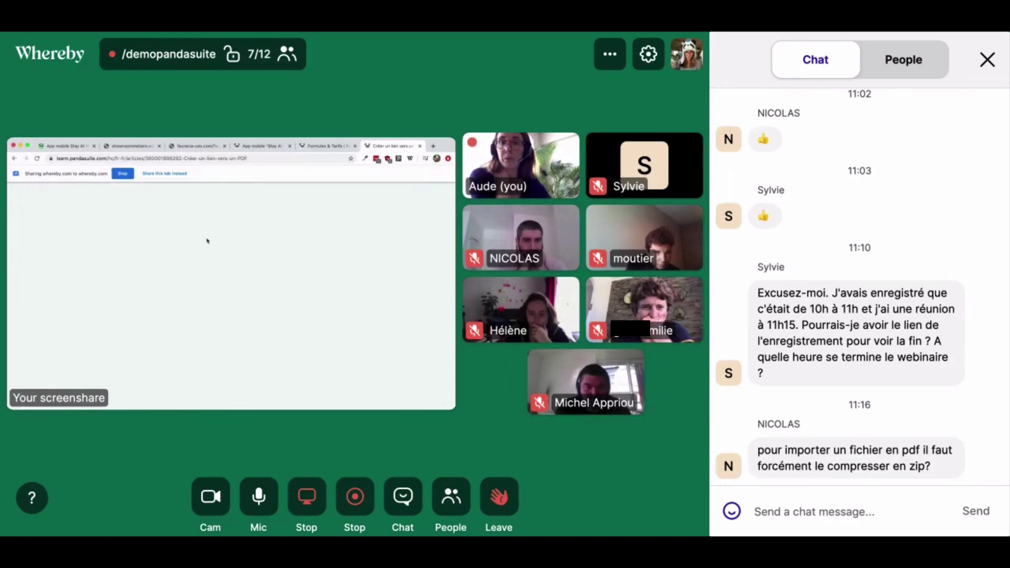
{"action": "scroll", "coordinate": [207, 240], "scroll_direction": "up", "scroll_amount": 4}
{"action": "scroll", "coordinate": [208, 241], "scroll_direction": "up", "scroll_amount": 10}
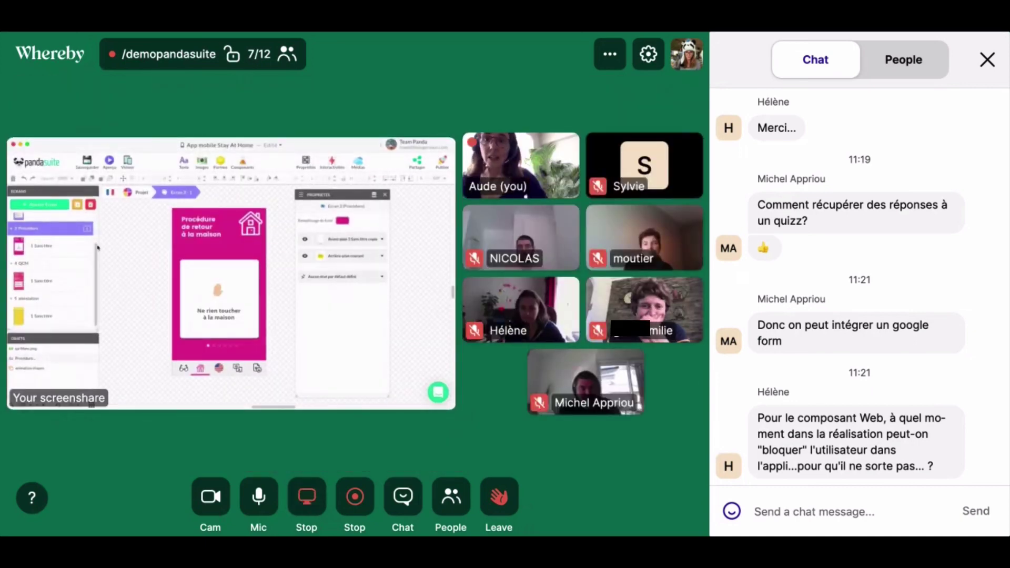
Step: Switch to PandaSuite, select the Articles screen, preview it without saving and look through the article cards and the embedded mask-sewing video
{"action": "scroll", "coordinate": [34, 305], "scroll_direction": "up", "scroll_amount": 2}
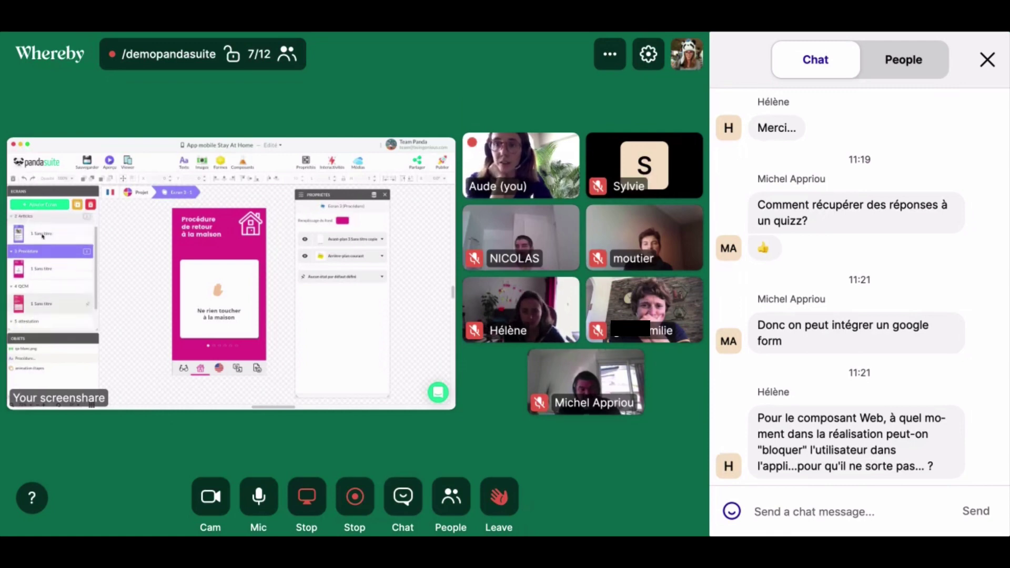
{"action": "left_click", "coordinate": [43, 236]}
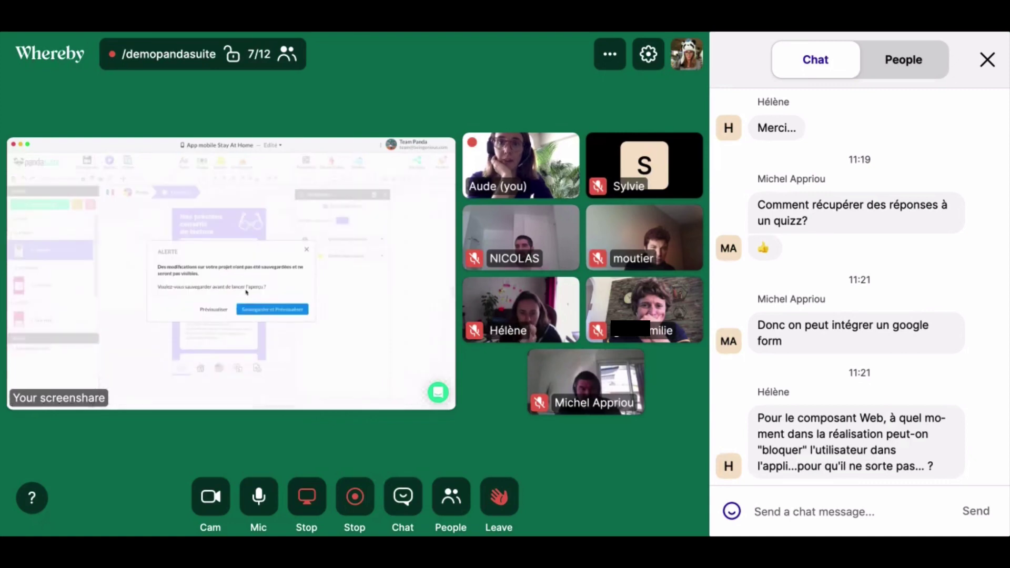
{"action": "left_click", "coordinate": [221, 310]}
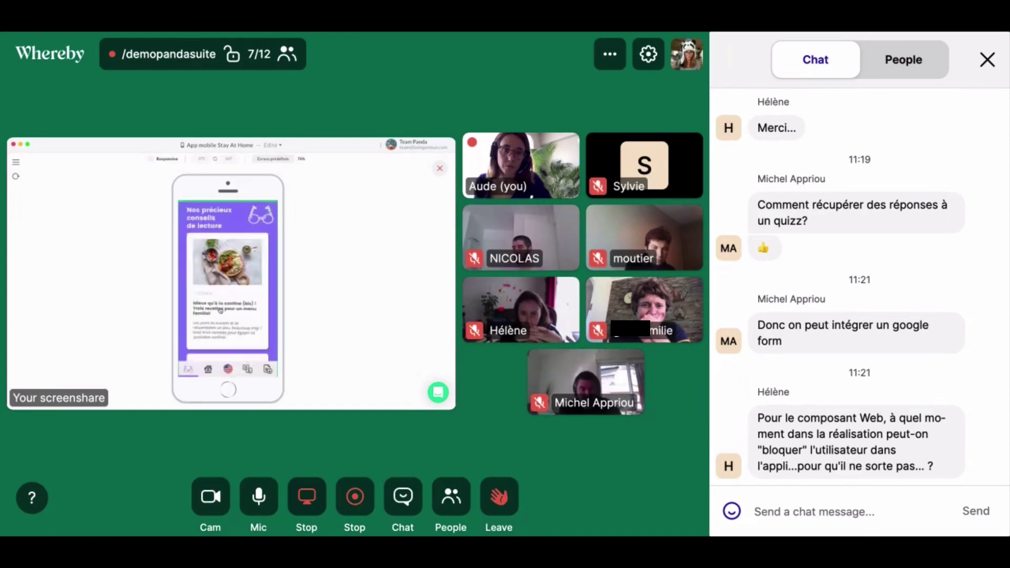
{"action": "scroll", "coordinate": [220, 309], "scroll_direction": "down", "scroll_amount": 5}
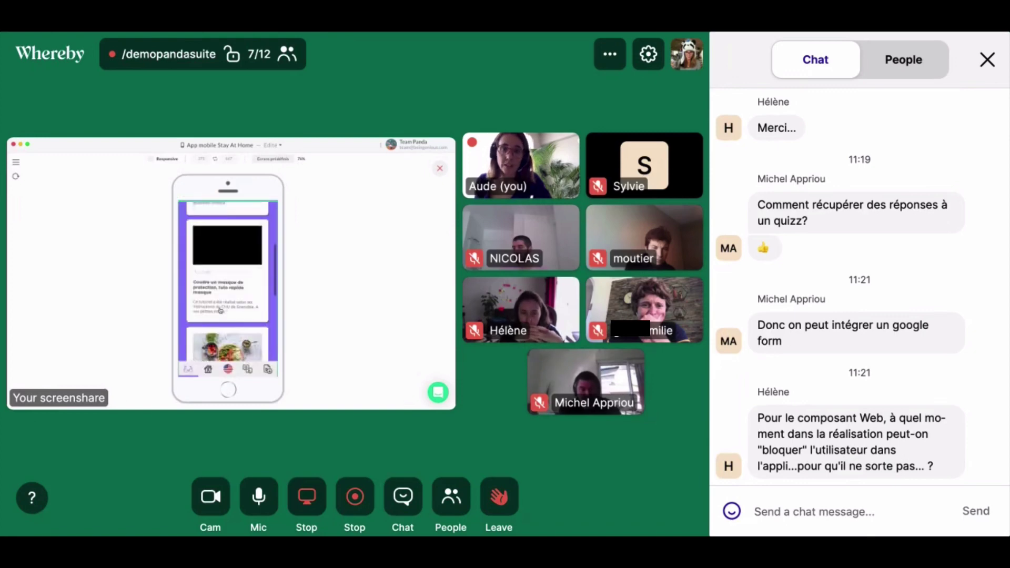
{"action": "scroll", "coordinate": [213, 238], "scroll_direction": "up", "scroll_amount": 1}
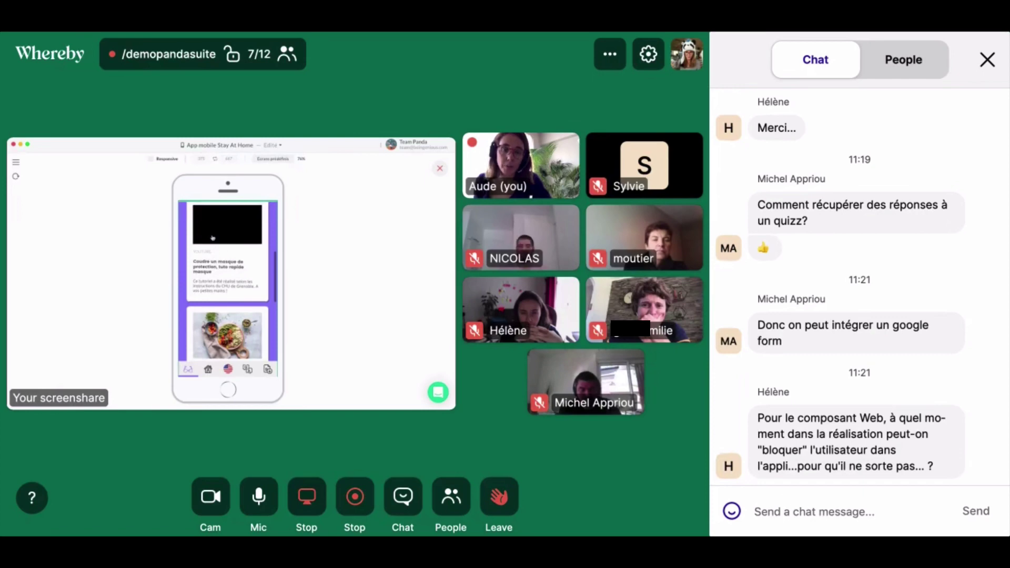
{"action": "scroll", "coordinate": [213, 238], "scroll_direction": "up", "scroll_amount": 2}
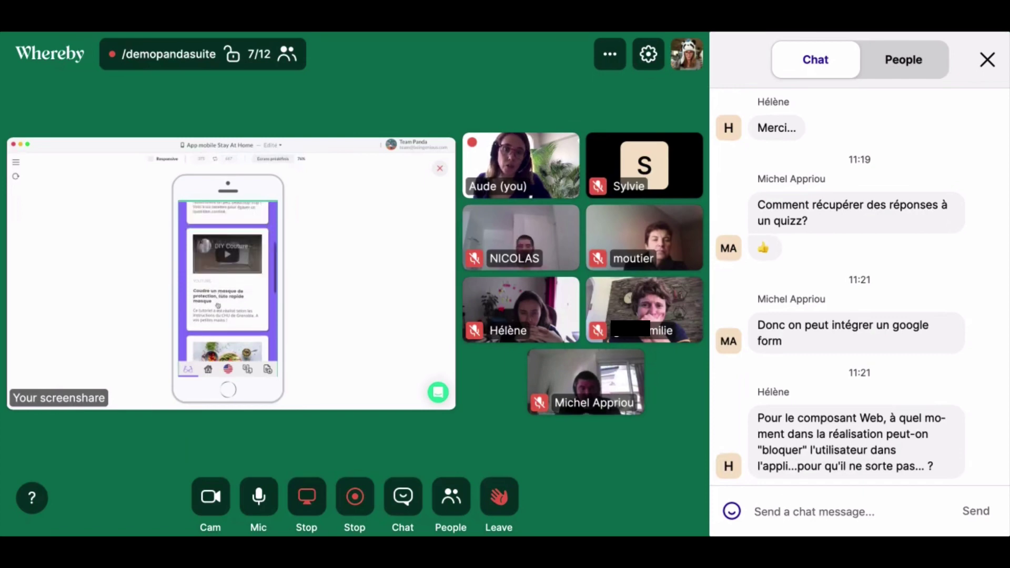
{"action": "left_click", "coordinate": [217, 302]}
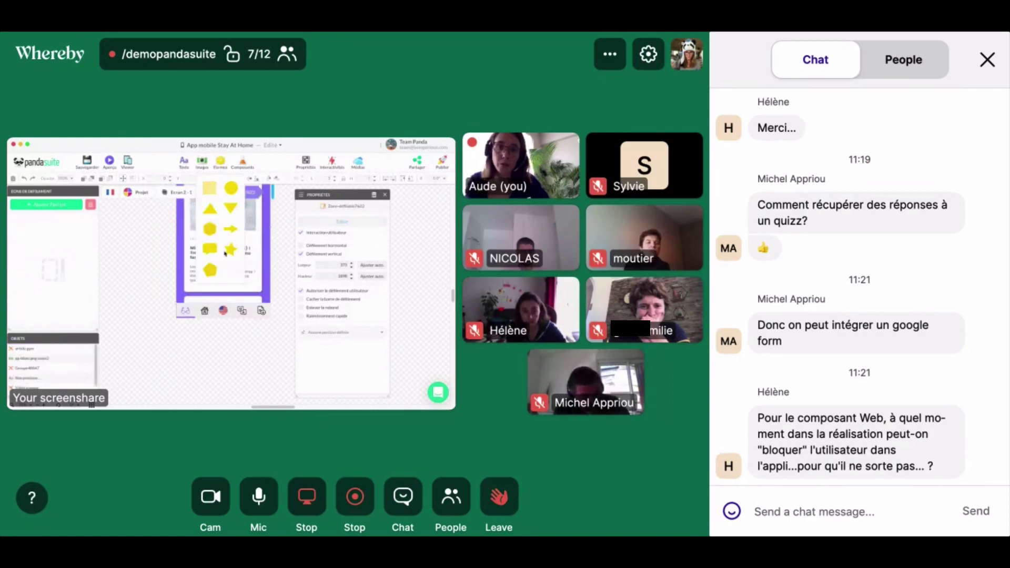
Step: Place a rectangle just below the first article card's photo and give it a Simple tap interaction that shows external content
{"action": "left_click_drag", "start_coordinate": [224, 236], "coordinate": [252, 242]}
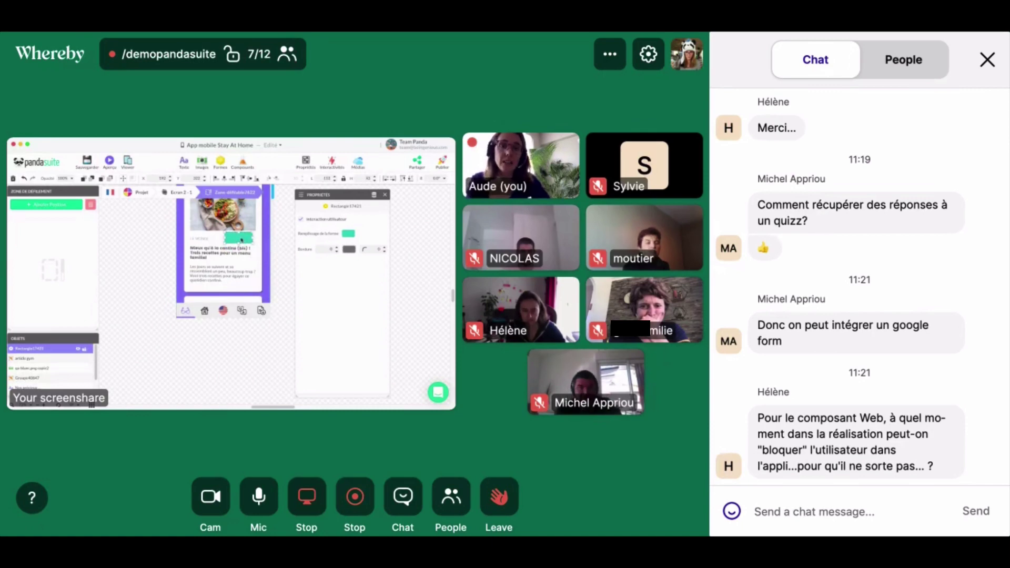
{"action": "left_click", "coordinate": [333, 163]}
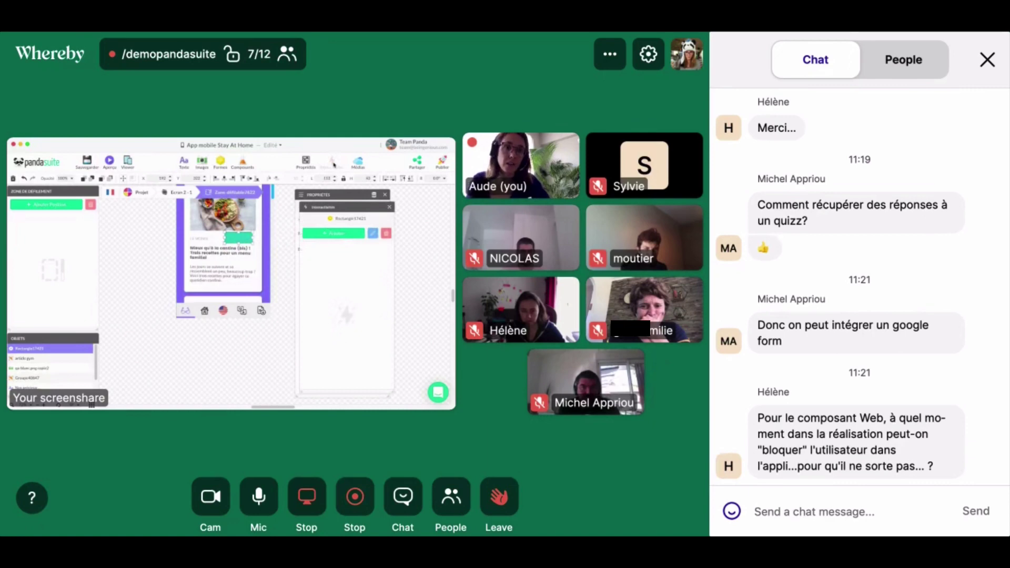
{"action": "left_click", "coordinate": [327, 235]}
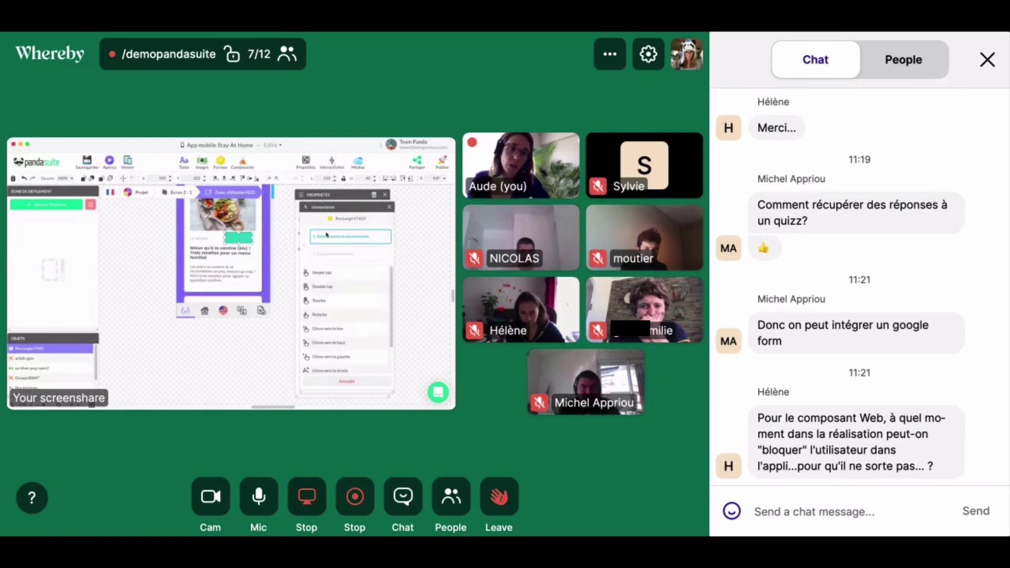
{"action": "left_click", "coordinate": [323, 275]}
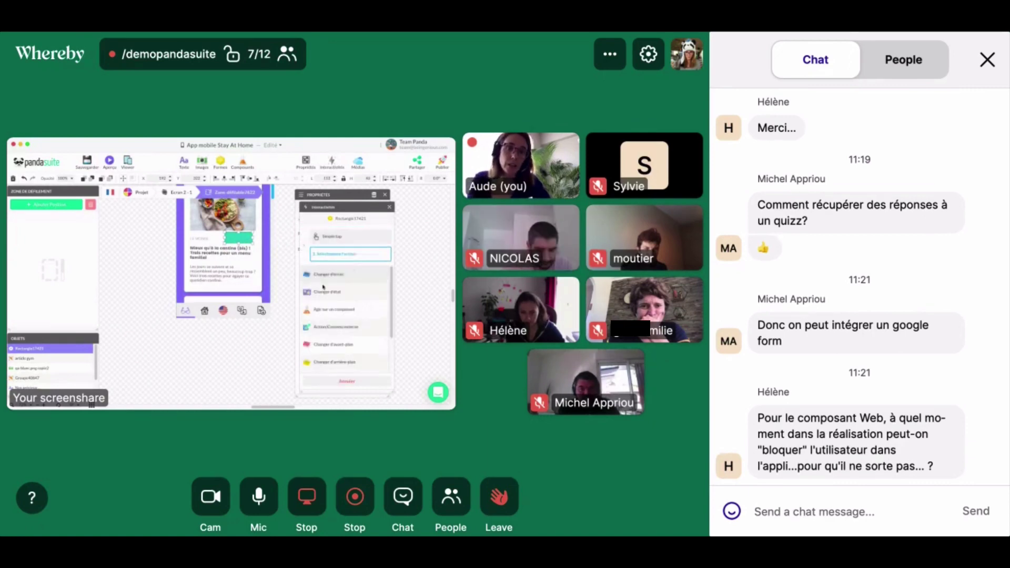
{"action": "scroll", "coordinate": [330, 333], "scroll_direction": "down", "scroll_amount": 1}
{"action": "left_click", "coordinate": [320, 323]}
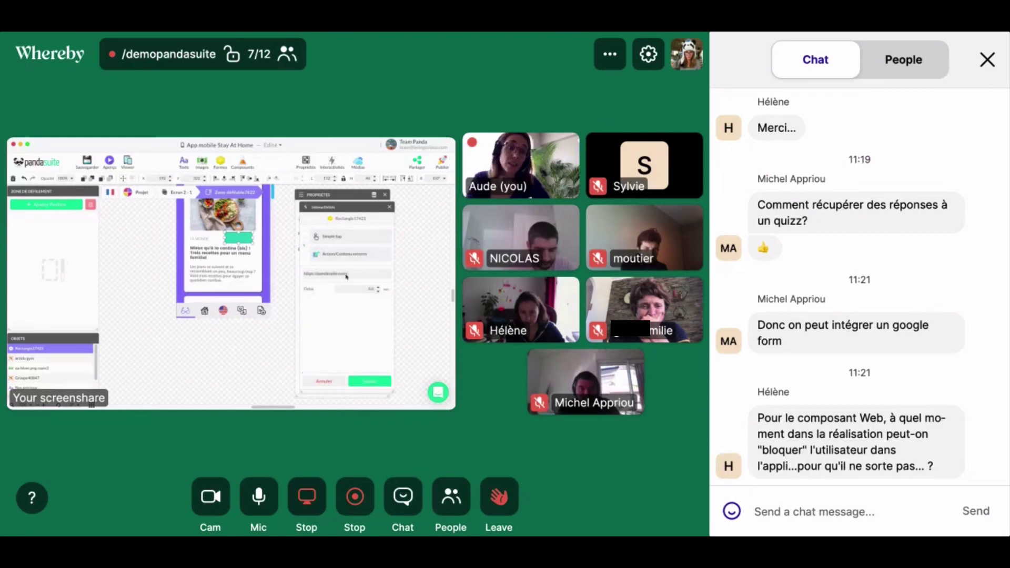
{"action": "left_click", "coordinate": [326, 273]}
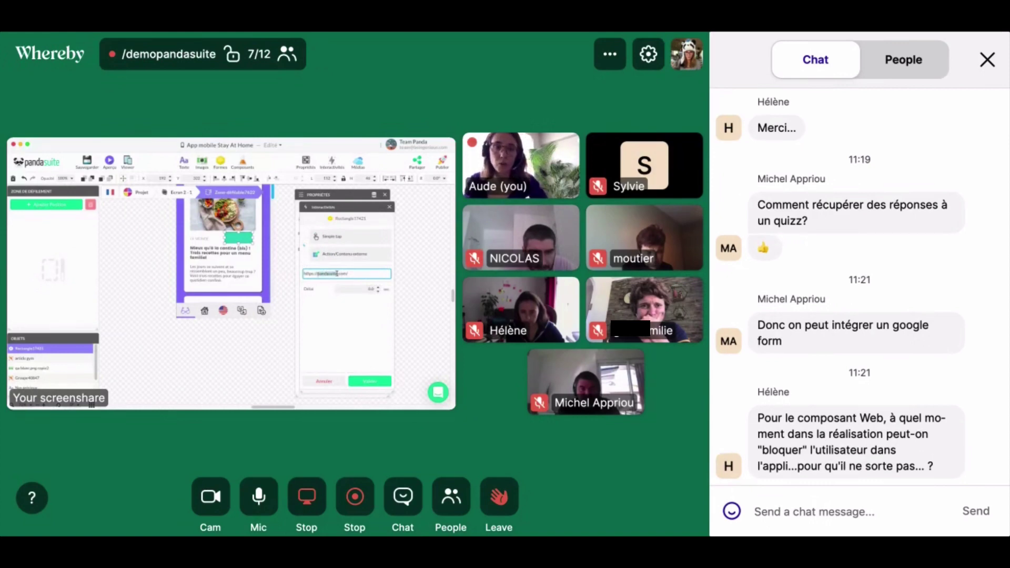
{"action": "type", "text": "fr"}
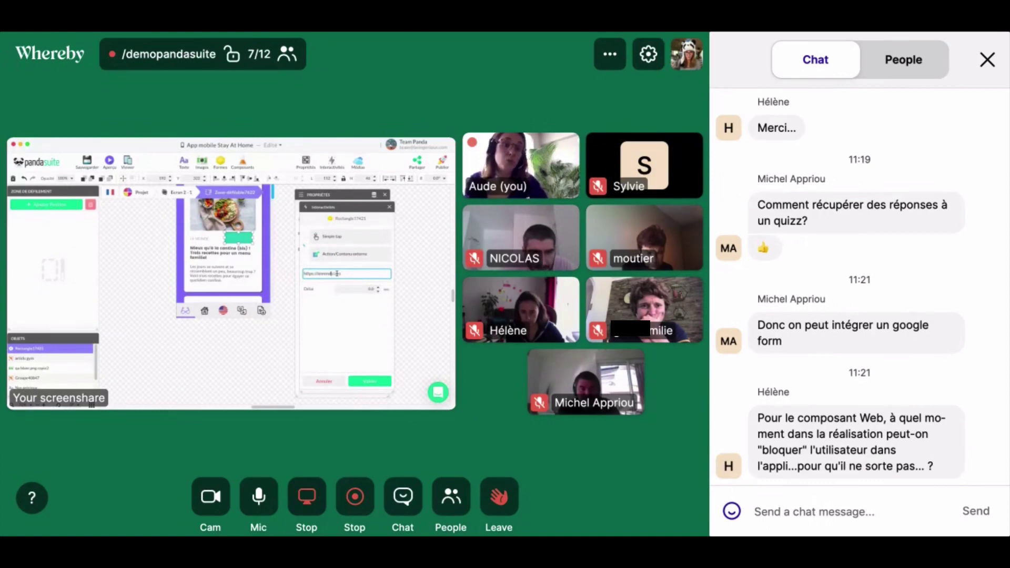
{"action": "type", "text": "https://pandasuite.com/"}
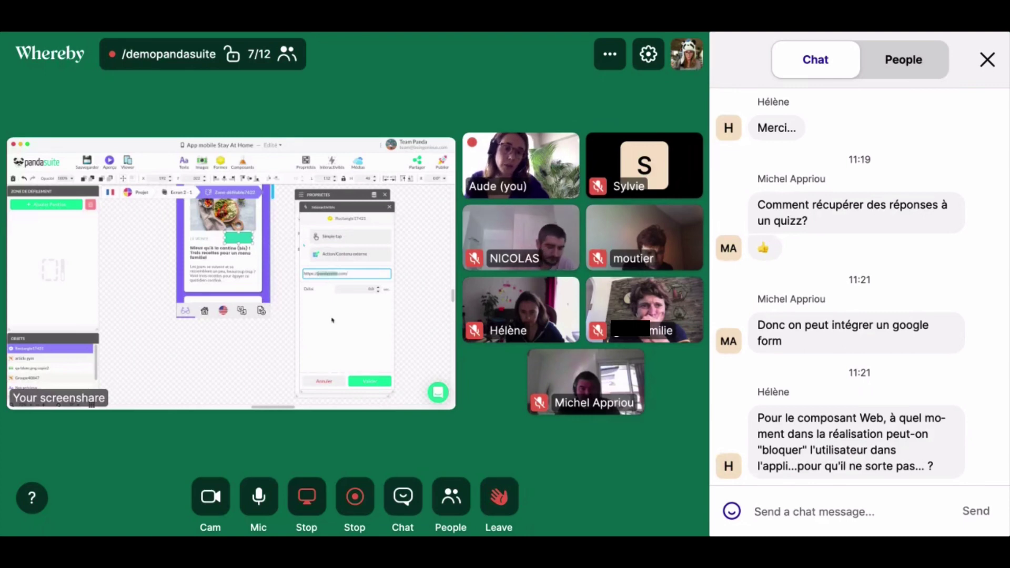
{"action": "left_click", "coordinate": [332, 319]}
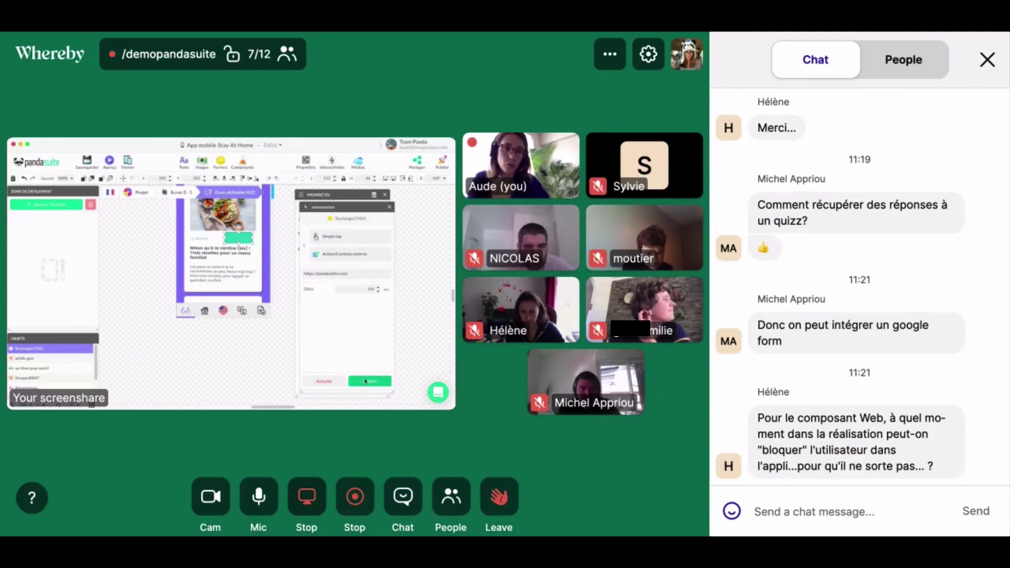
{"action": "left_click", "coordinate": [366, 382]}
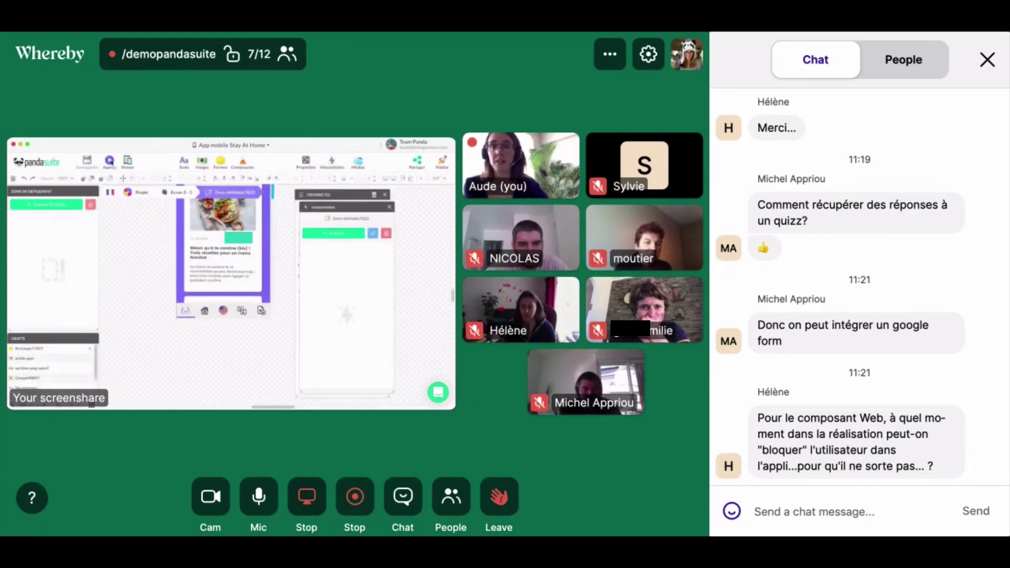
{"action": "left_click", "coordinate": [110, 162]}
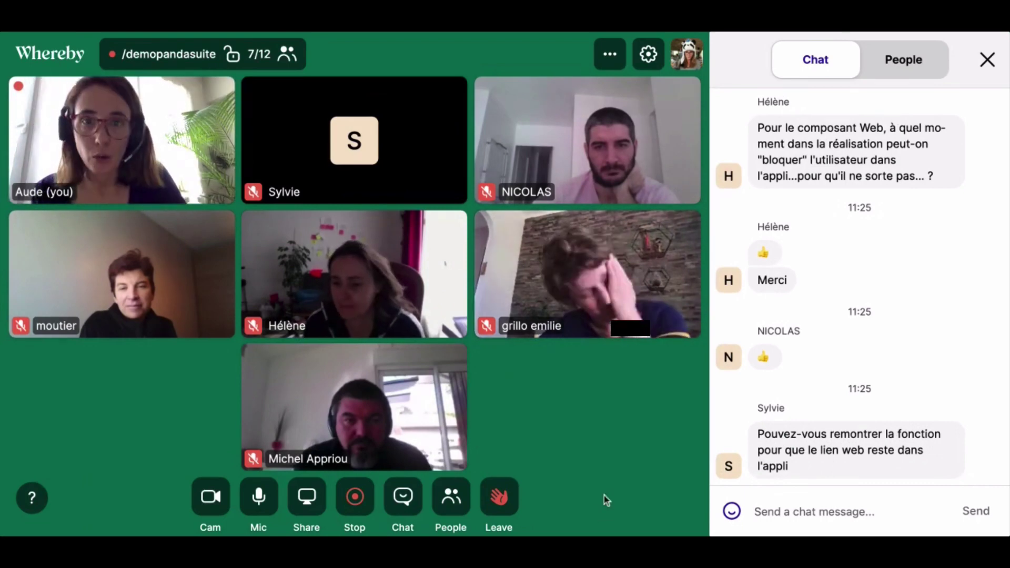
Step: Share the screen with the participants of the Whereby meeting again
{"action": "left_click", "coordinate": [309, 508]}
{"action": "left_click", "coordinate": [310, 508]}
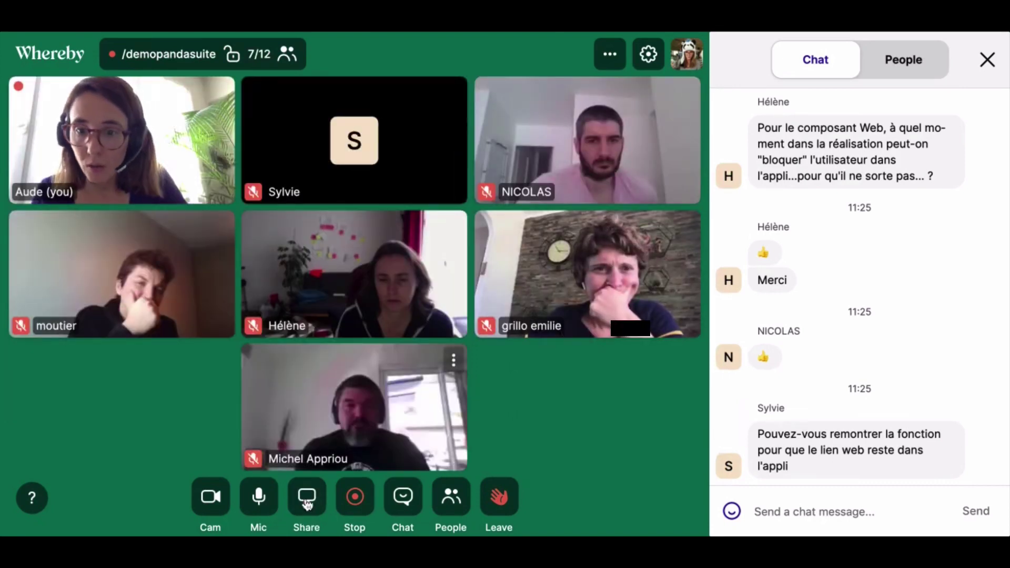
{"action": "left_click", "coordinate": [316, 498]}
{"action": "left_click", "coordinate": [307, 503]}
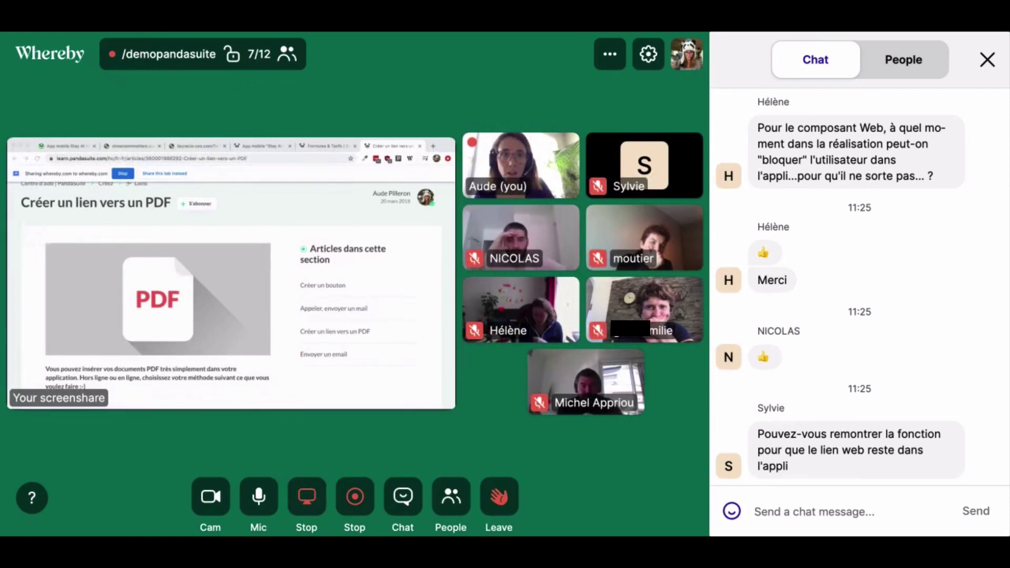
Step: Search the PandaSuite help centre for "youtube" from the open PDF article's page
{"action": "scroll", "coordinate": [261, 227], "scroll_direction": "down", "scroll_amount": 10}
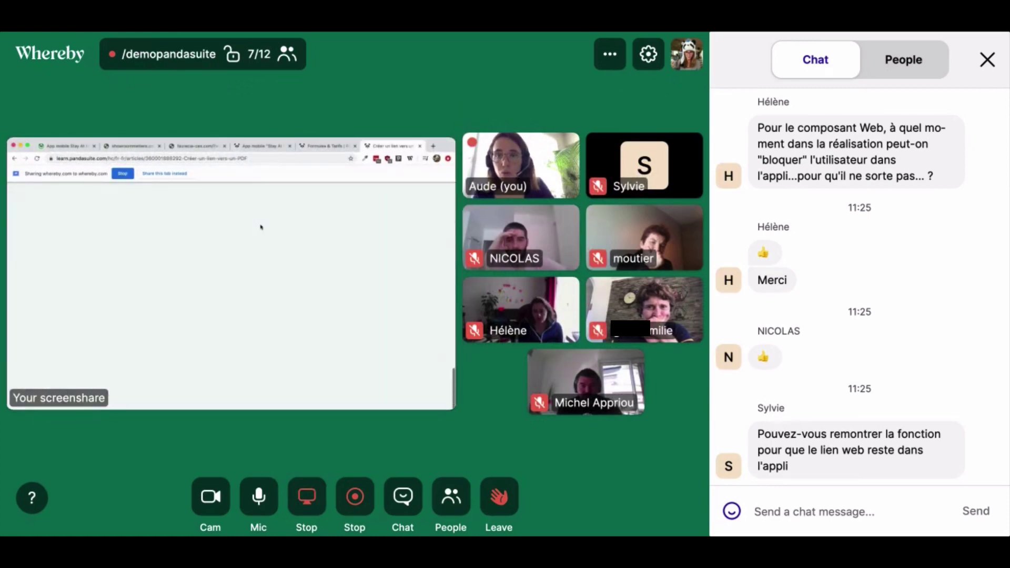
{"action": "scroll", "coordinate": [253, 226], "scroll_direction": "up", "scroll_amount": 2}
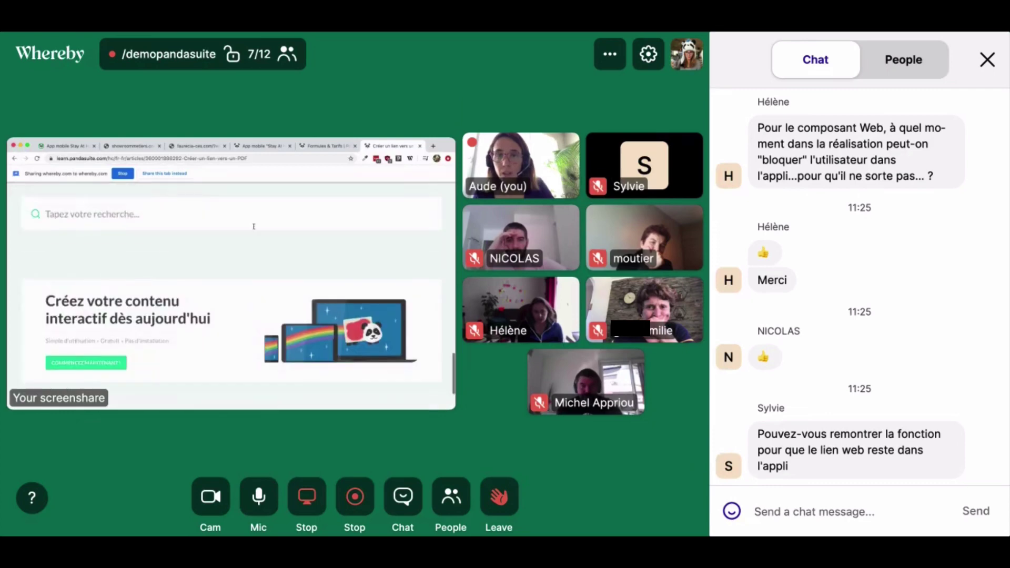
{"action": "scroll", "coordinate": [254, 226], "scroll_direction": "up", "scroll_amount": 1}
{"action": "left_click", "coordinate": [225, 235]}
{"action": "type", "text": "you"}
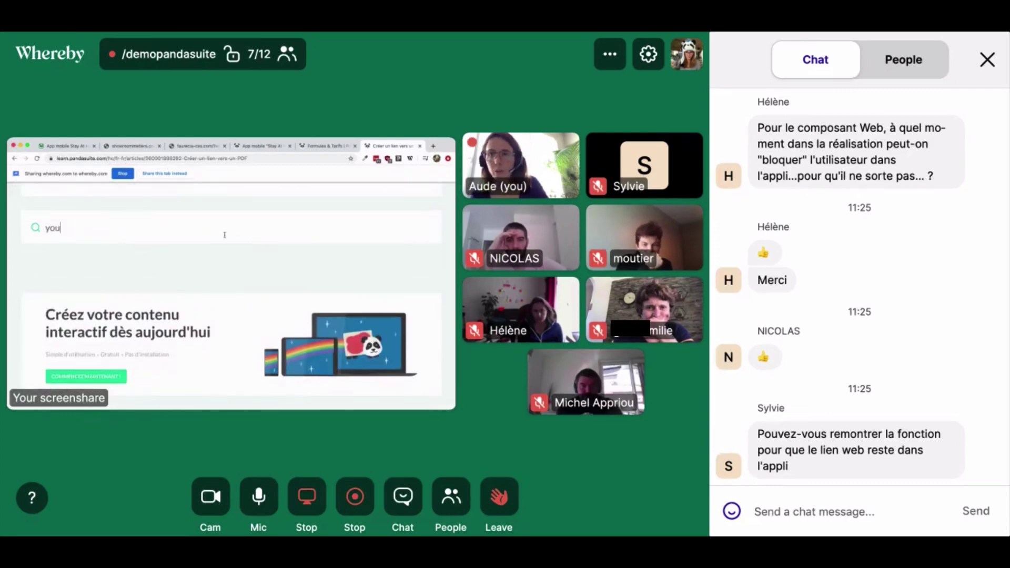
{"action": "type", "text": "tube"}
{"action": "key", "text": "Return"}
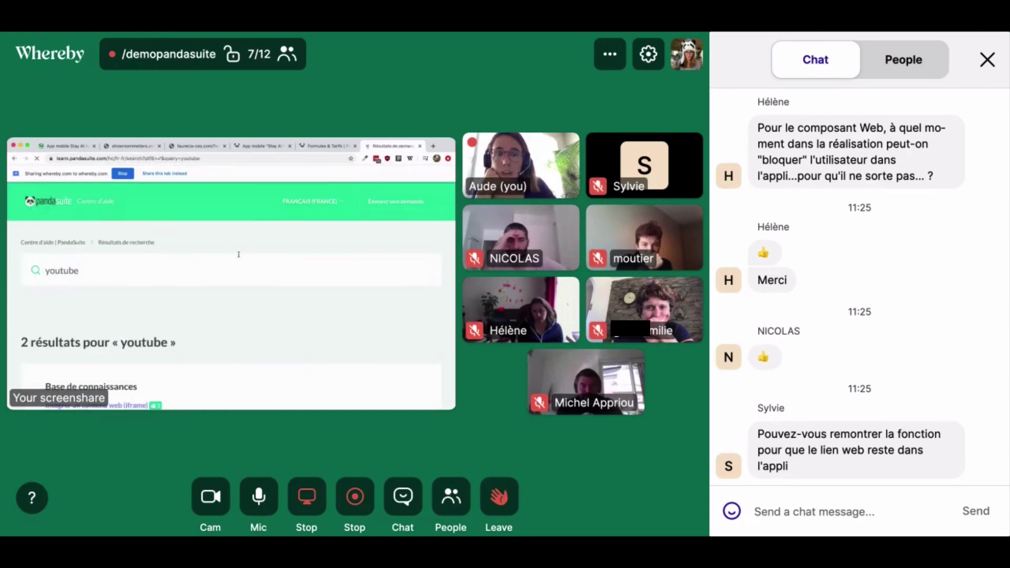
Step: Open the help article "Intégrer un contenu web (iframe)" from the search results and highlight its iframe and external URL options
{"action": "scroll", "coordinate": [238, 256], "scroll_direction": "down", "scroll_amount": 5}
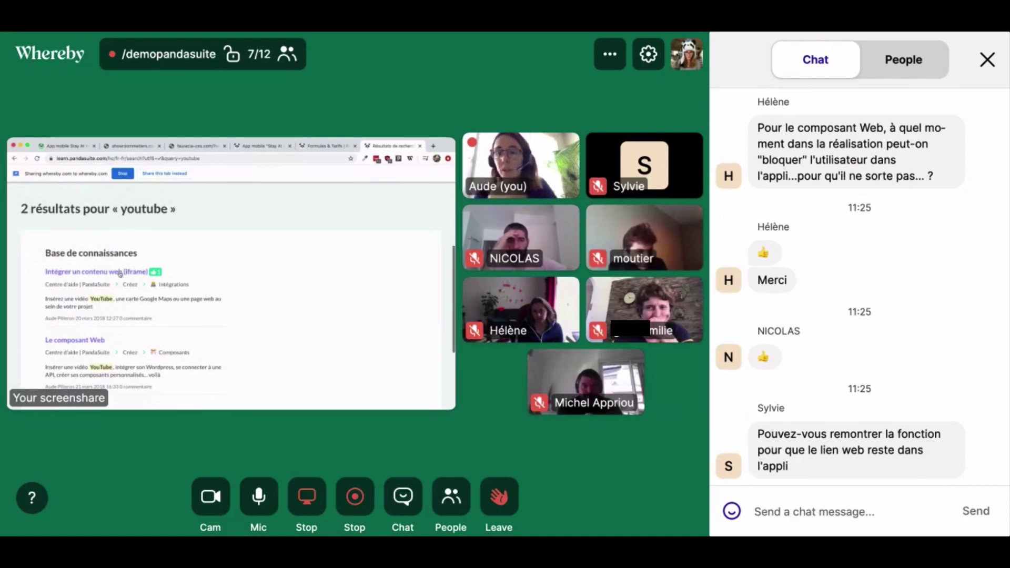
{"action": "left_click", "coordinate": [120, 272]}
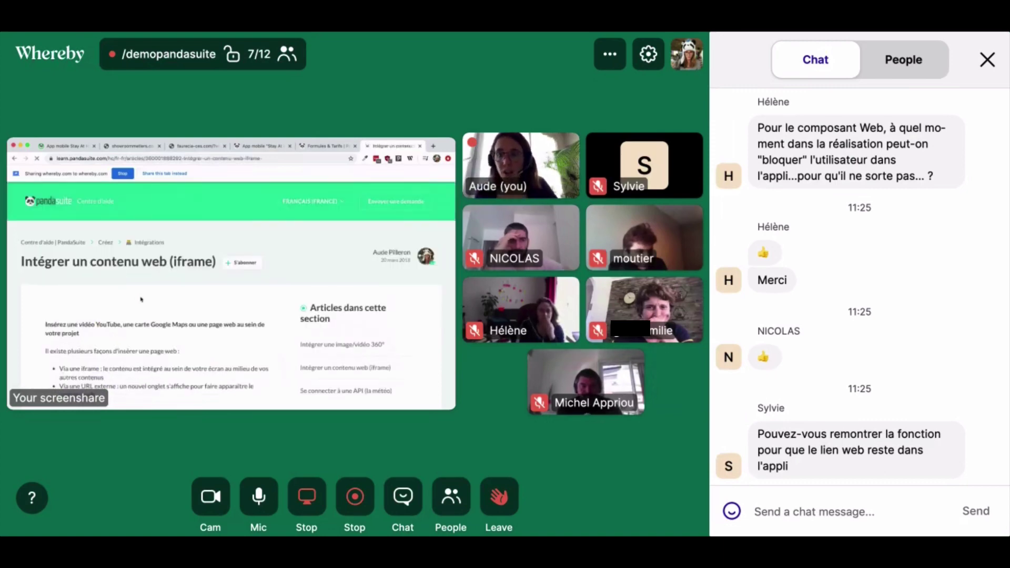
{"action": "scroll", "coordinate": [141, 300], "scroll_direction": "down", "scroll_amount": 2}
{"action": "scroll", "coordinate": [141, 299], "scroll_direction": "down", "scroll_amount": 4}
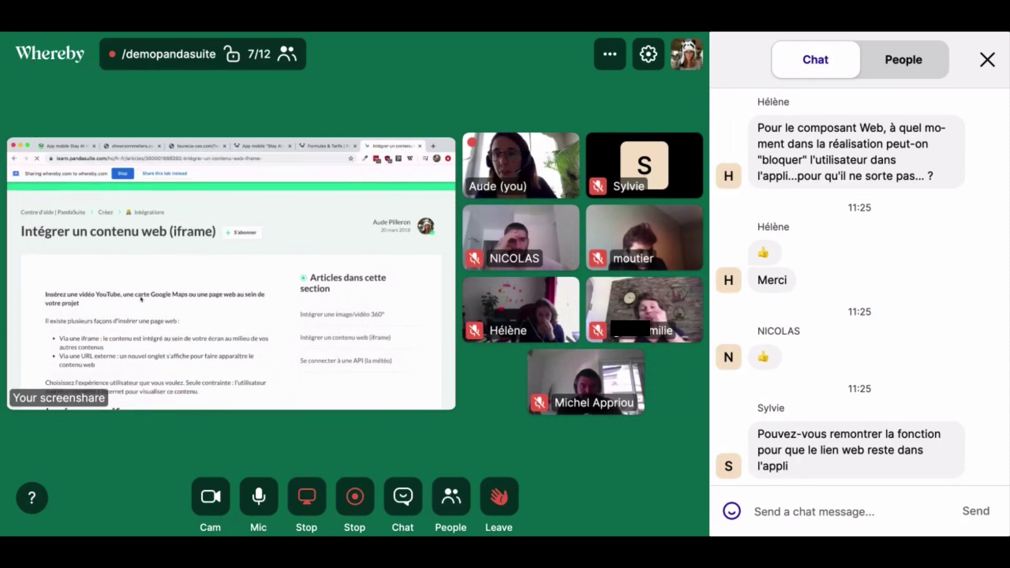
{"action": "scroll", "coordinate": [141, 299], "scroll_direction": "down", "scroll_amount": 3}
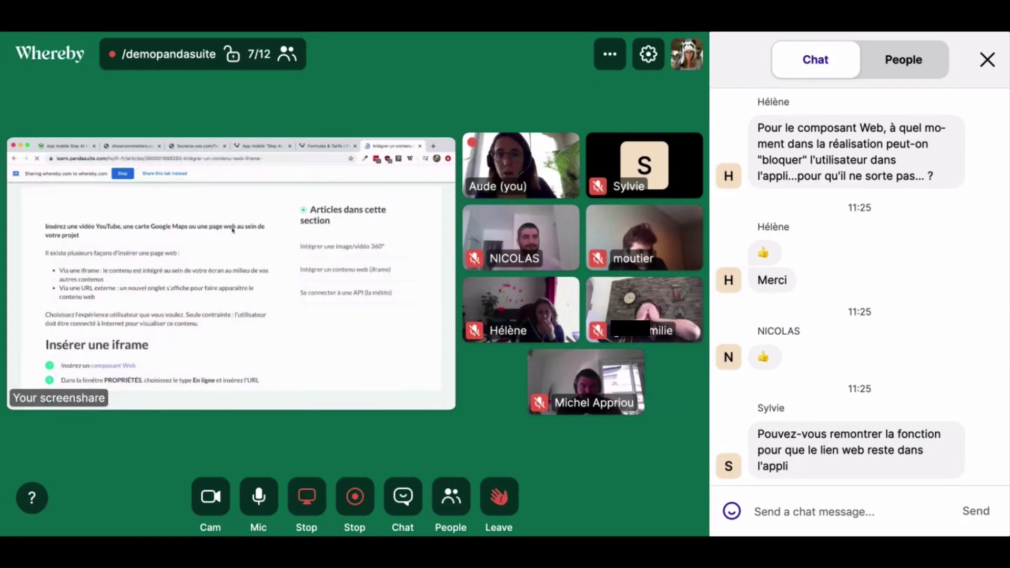
{"action": "scroll", "coordinate": [186, 271], "scroll_direction": "down", "scroll_amount": 4}
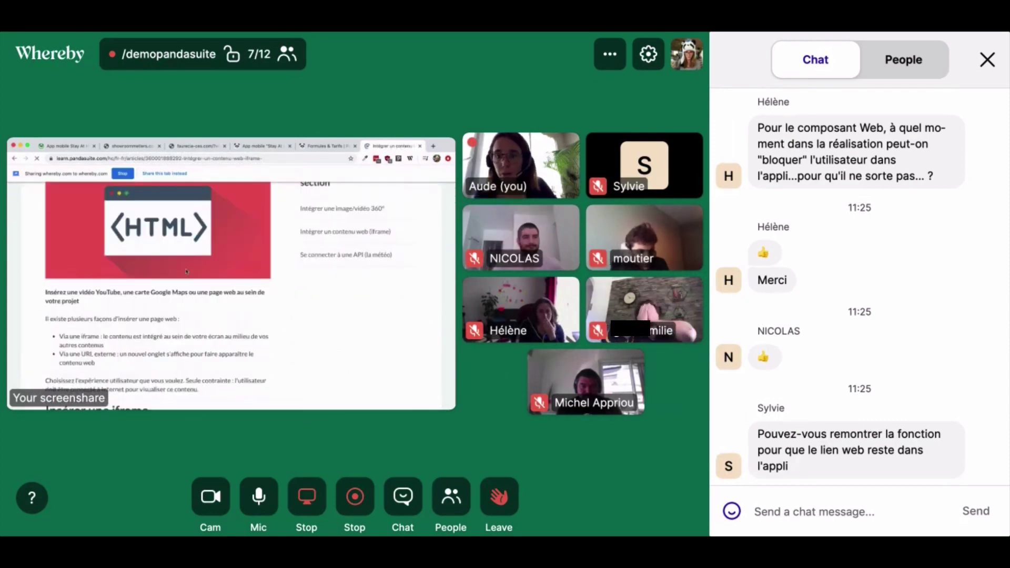
{"action": "scroll", "coordinate": [187, 271], "scroll_direction": "down", "scroll_amount": 5}
{"action": "scroll", "coordinate": [187, 271], "scroll_direction": "up", "scroll_amount": 1}
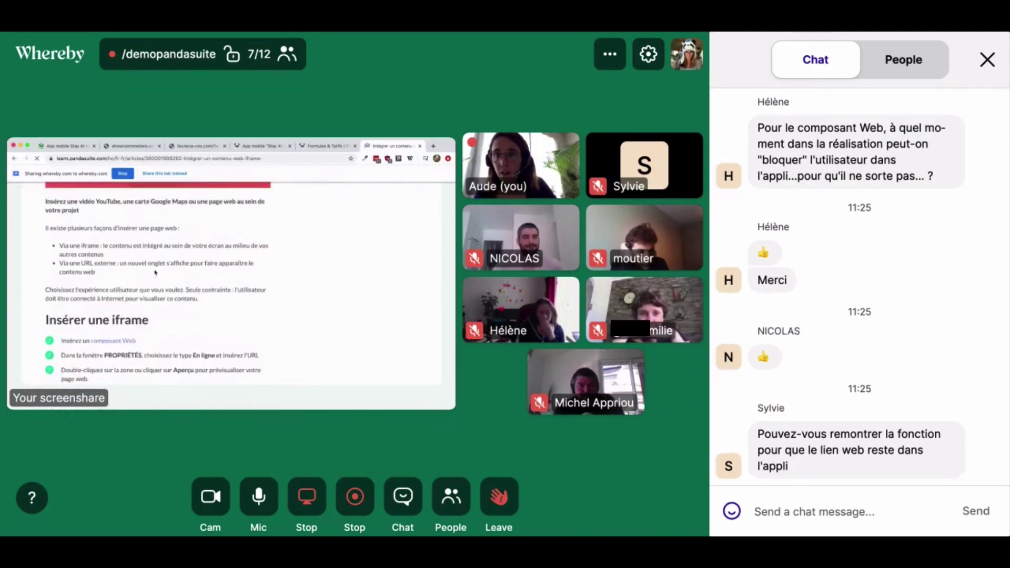
{"action": "left_click_drag", "start_coordinate": [121, 253], "coordinate": [111, 258]}
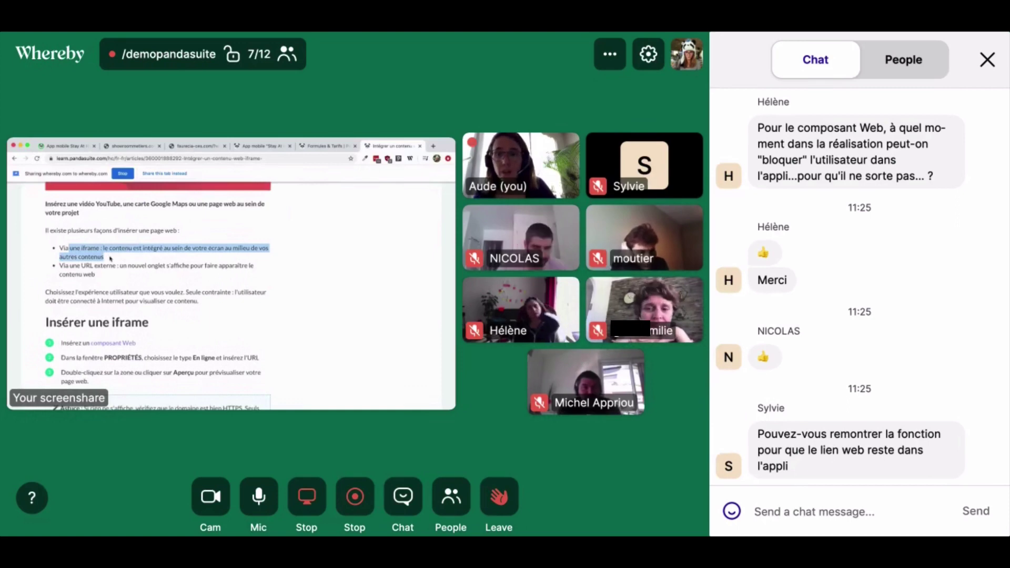
{"action": "left_click_drag", "start_coordinate": [82, 267], "coordinate": [140, 277]}
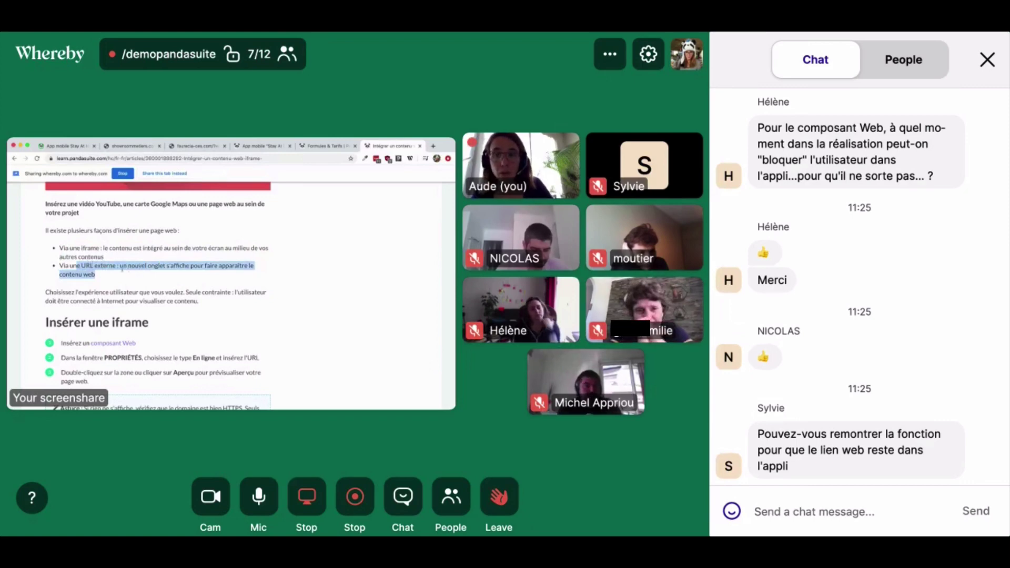
Step: Examine the article's "Insérer une iframe" instructions, from the Web component steps through the IFRAME.ZIP procedure to the embedded YouTube and Google Map video
{"action": "scroll", "coordinate": [122, 269], "scroll_direction": "down", "scroll_amount": 4}
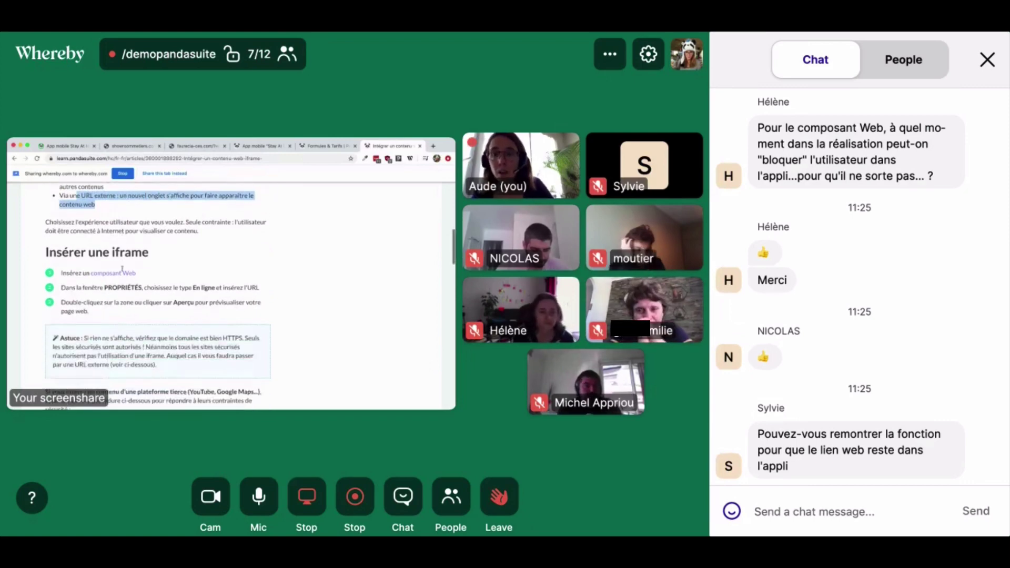
{"action": "scroll", "coordinate": [122, 269], "scroll_direction": "up", "scroll_amount": 1}
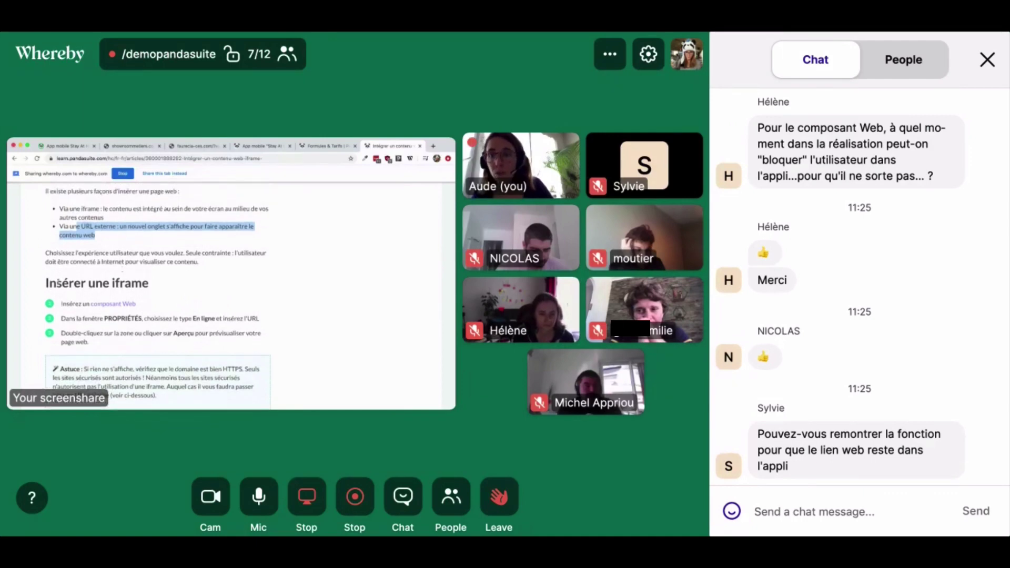
{"action": "left_click_drag", "start_coordinate": [56, 283], "coordinate": [132, 288]}
{"action": "left_click", "coordinate": [137, 328]}
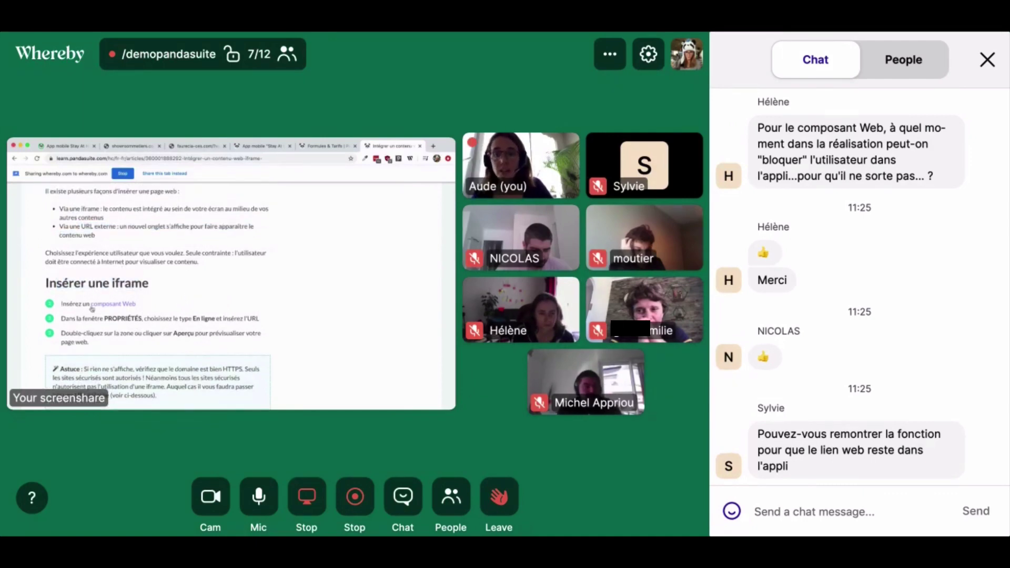
{"action": "scroll", "coordinate": [128, 308], "scroll_direction": "down", "scroll_amount": 3}
{"action": "scroll", "coordinate": [128, 308], "scroll_direction": "down", "scroll_amount": 1}
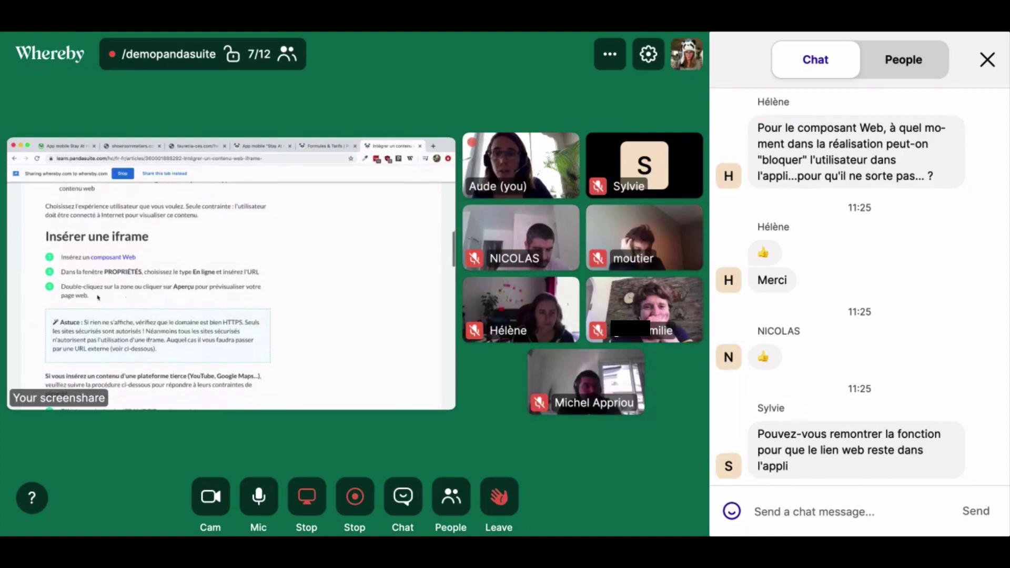
{"action": "scroll", "coordinate": [175, 279], "scroll_direction": "down", "scroll_amount": 10}
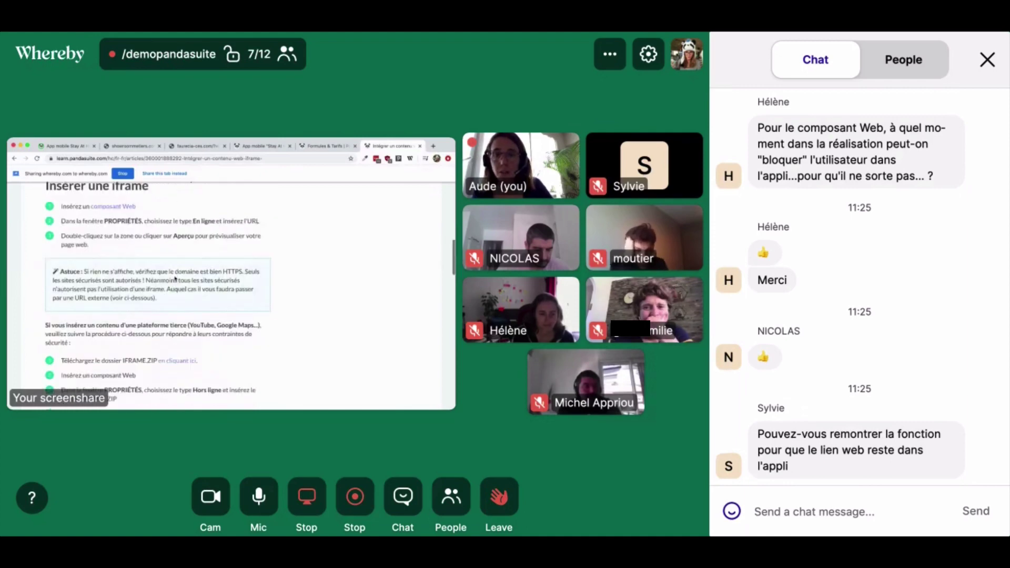
{"action": "scroll", "coordinate": [175, 279], "scroll_direction": "up", "scroll_amount": 1}
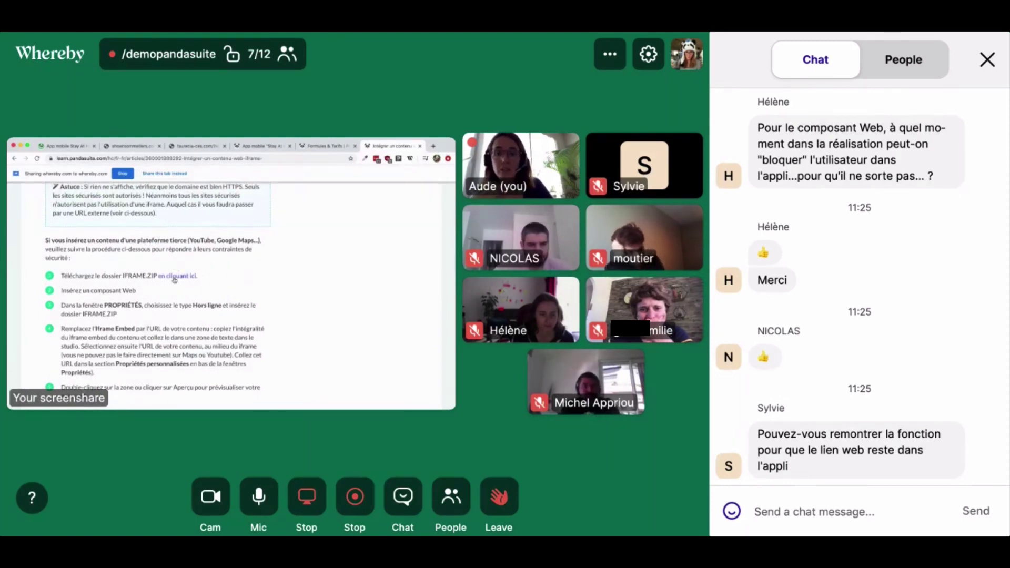
{"action": "scroll", "coordinate": [135, 307], "scroll_direction": "down", "scroll_amount": 3}
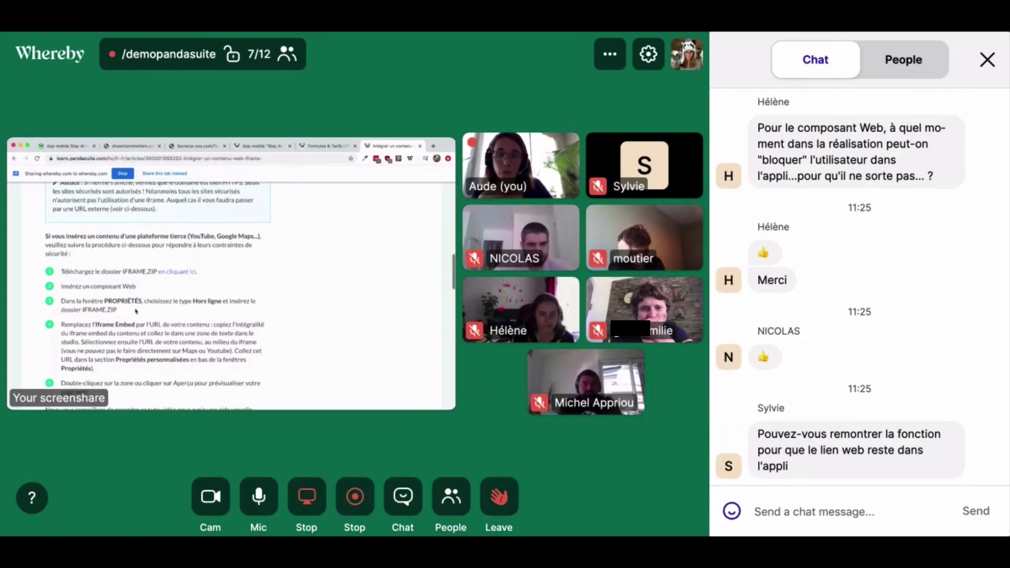
{"action": "scroll", "coordinate": [136, 311], "scroll_direction": "down", "scroll_amount": 5}
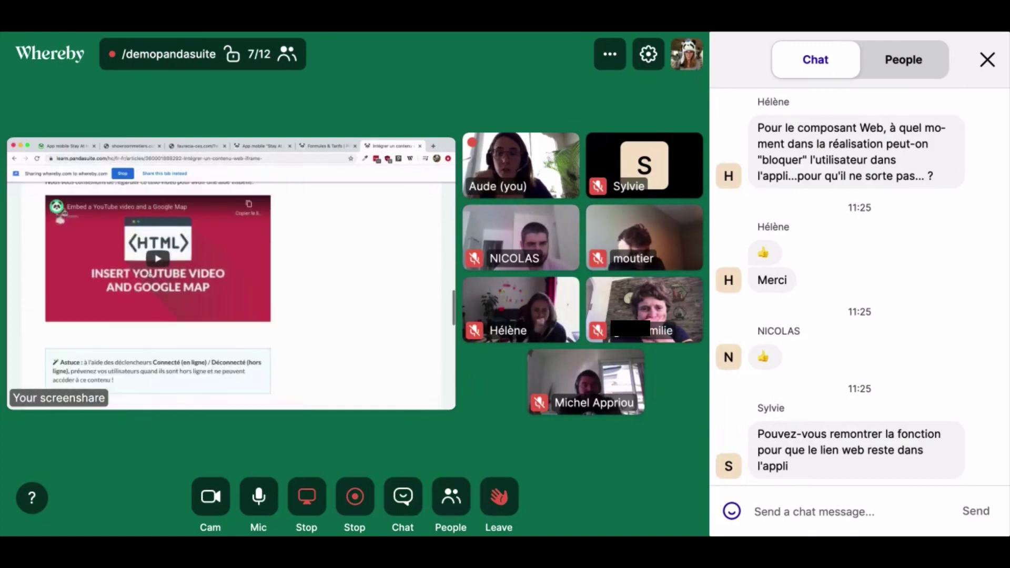
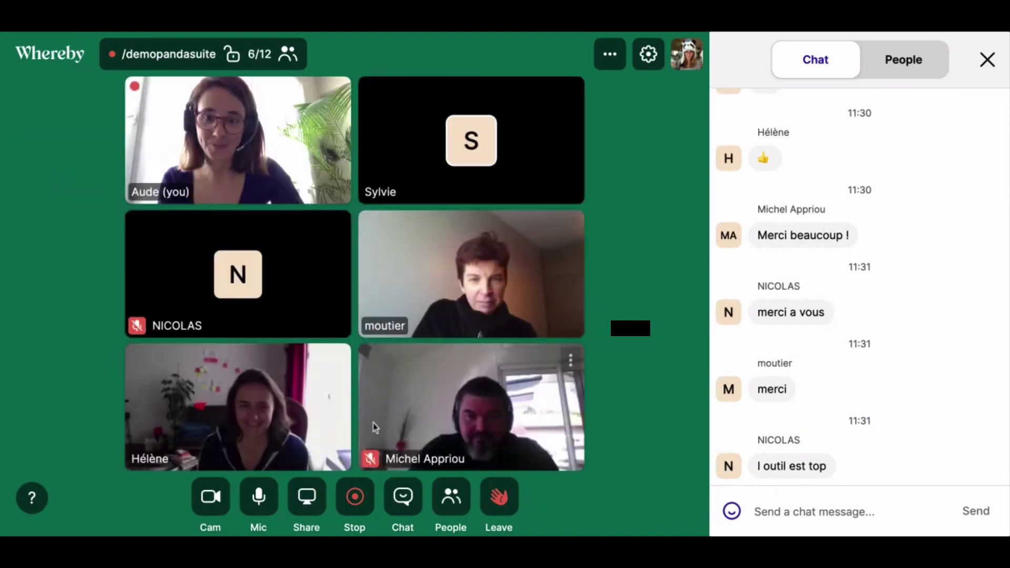
Step: Turn off the camera and leave the Whereby meeting room
{"action": "left_click", "coordinate": [293, 489]}
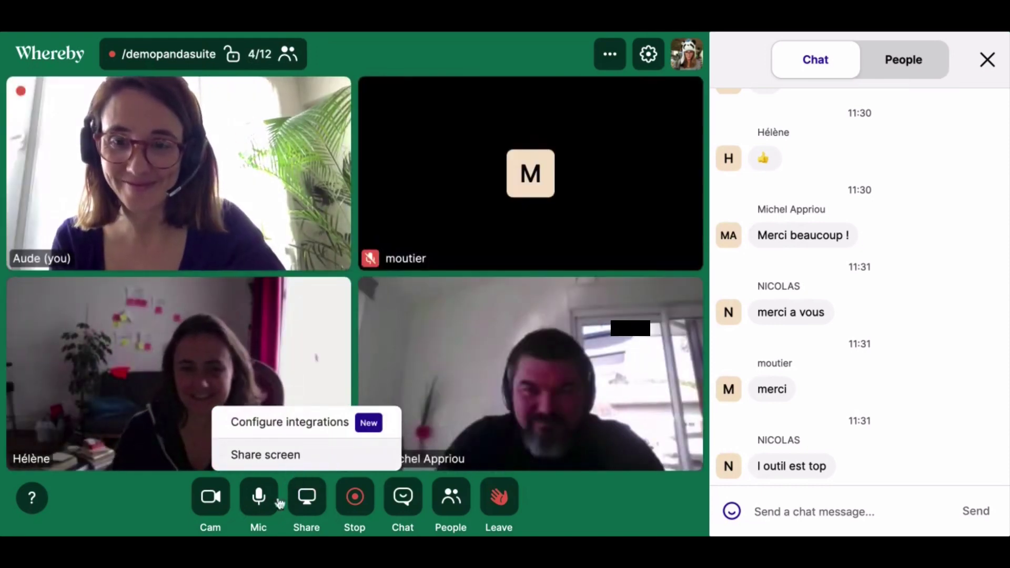
{"action": "left_click", "coordinate": [304, 482]}
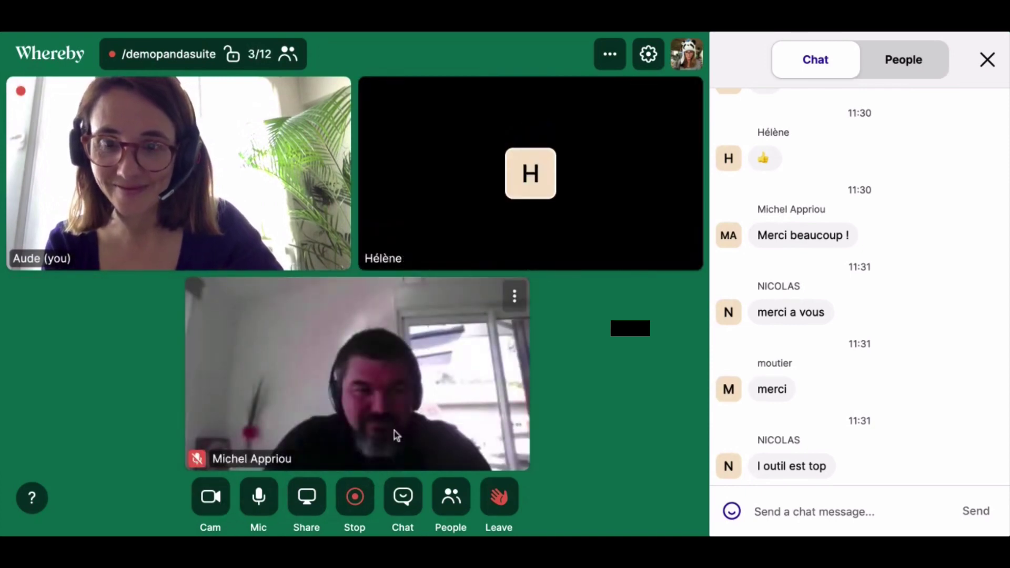
{"action": "left_click", "coordinate": [213, 511]}
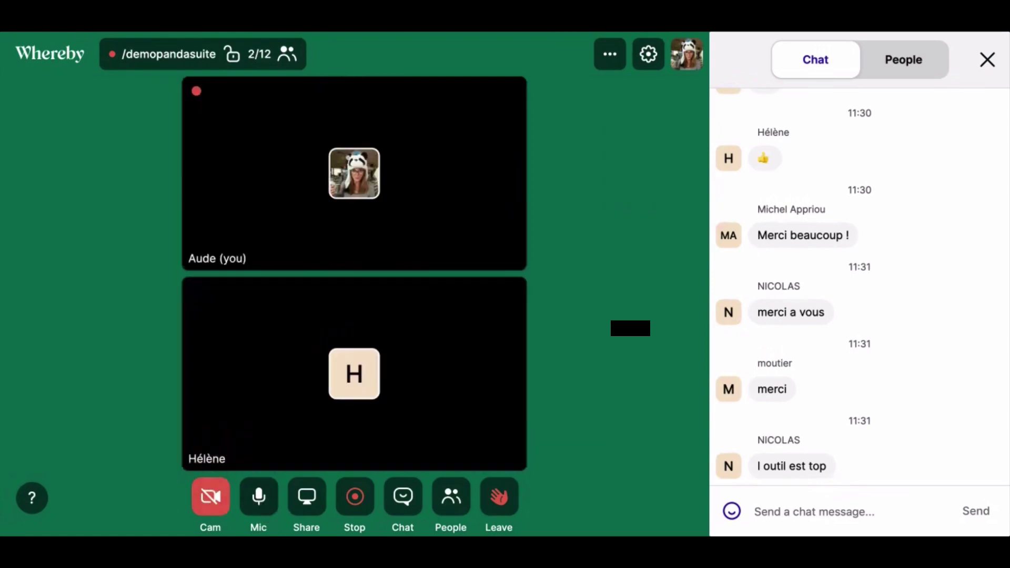
{"action": "left_click", "coordinate": [285, 507]}
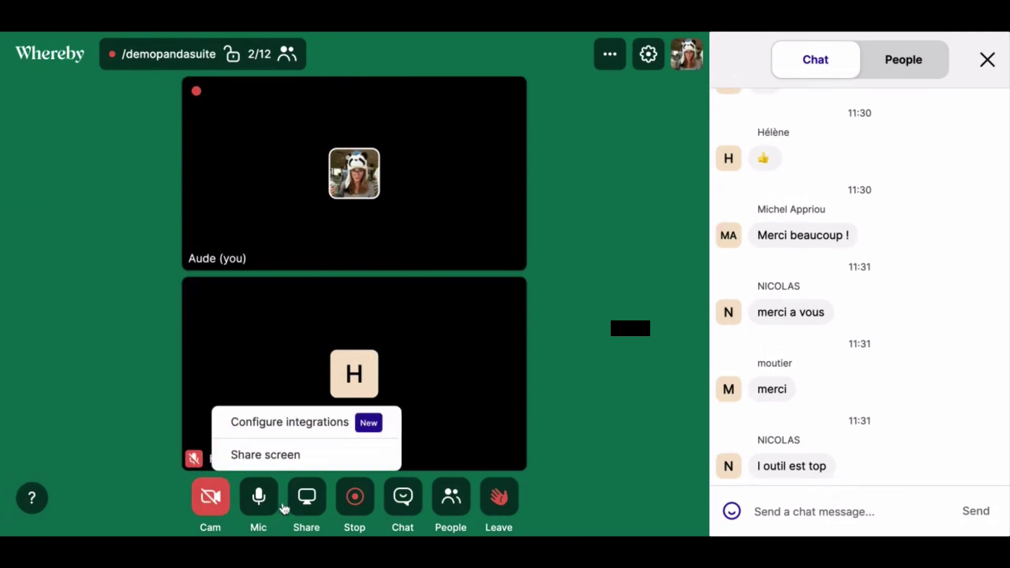
{"action": "left_click", "coordinate": [285, 508]}
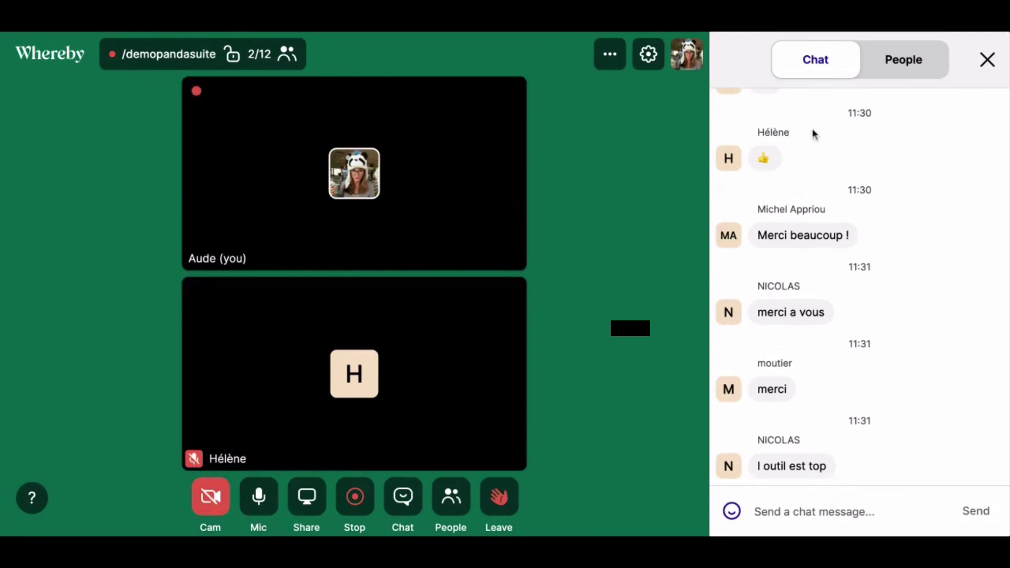
{"action": "left_click", "coordinate": [499, 498]}
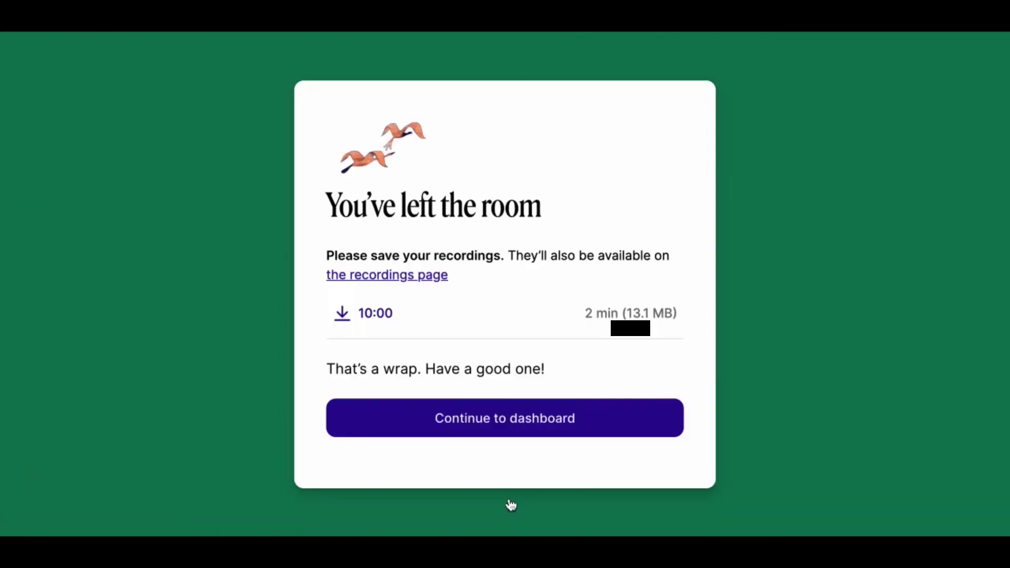